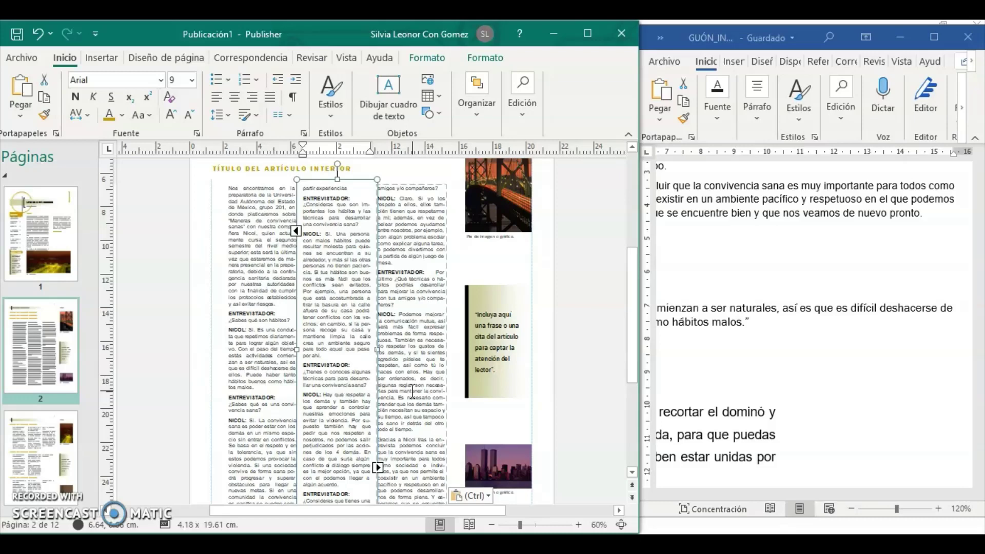
Step: Examine the three linked interview text columns on page 2 from top to bottom to check how the text fits
{"action": "left_click", "coordinate": [383, 358]}
{"action": "left_click", "coordinate": [406, 354]}
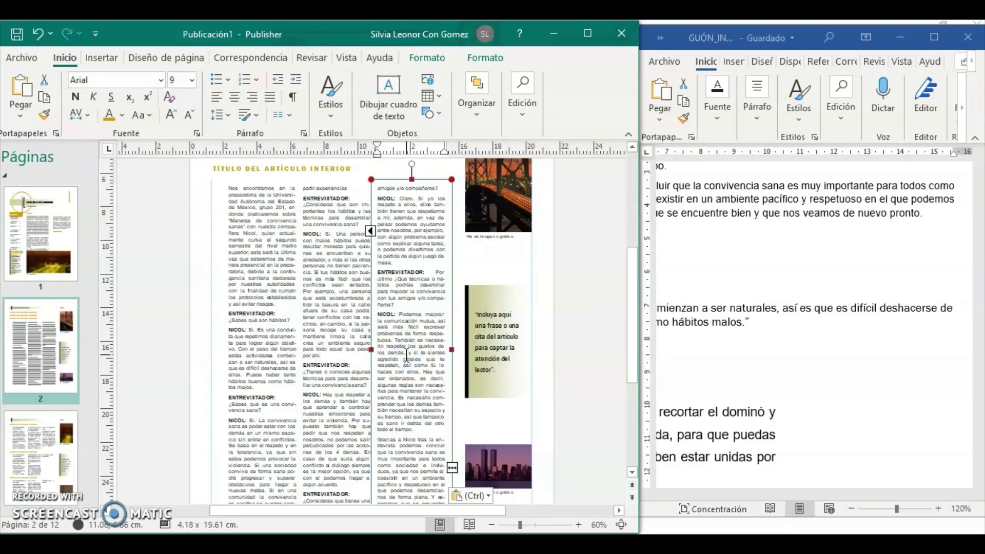
{"action": "left_click", "coordinate": [400, 383]}
{"action": "scroll", "coordinate": [400, 383], "scroll_direction": "up", "scroll_amount": 1}
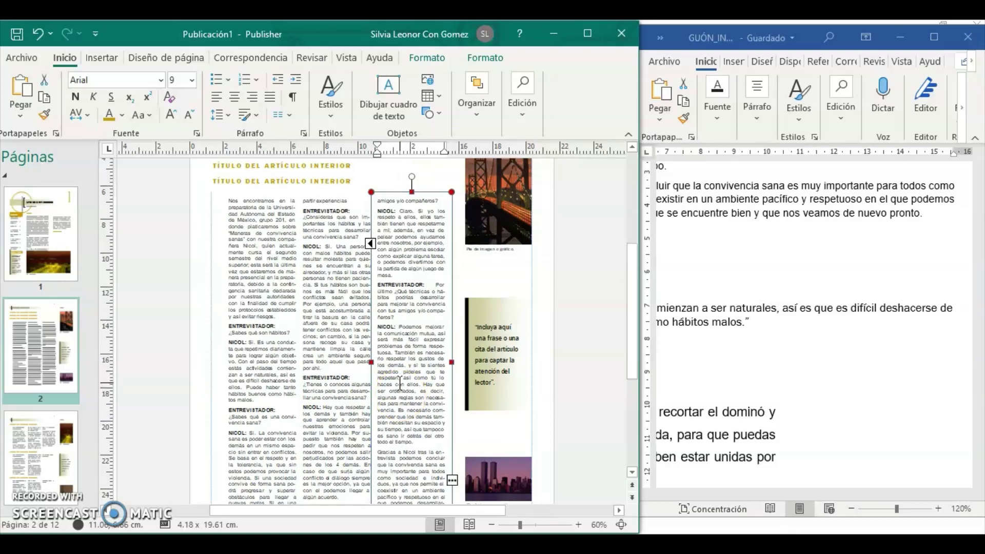
{"action": "scroll", "coordinate": [399, 384], "scroll_direction": "down", "scroll_amount": 4}
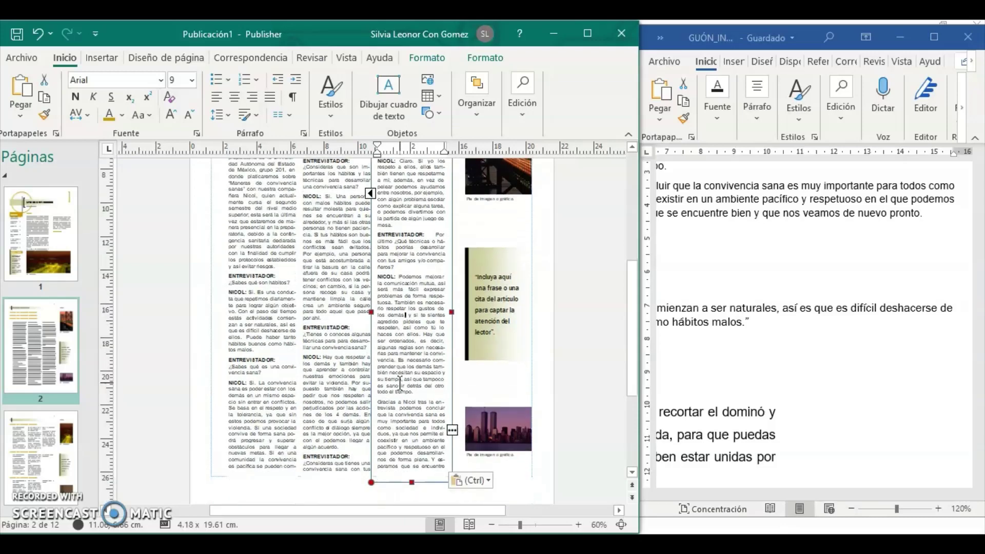
{"action": "left_click", "coordinate": [345, 454]}
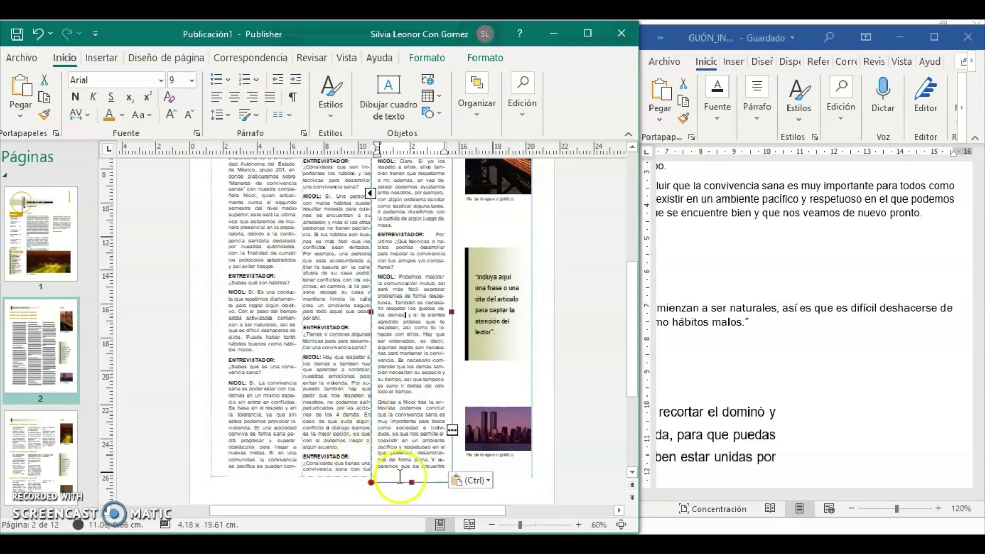
{"action": "left_click", "coordinate": [260, 463]}
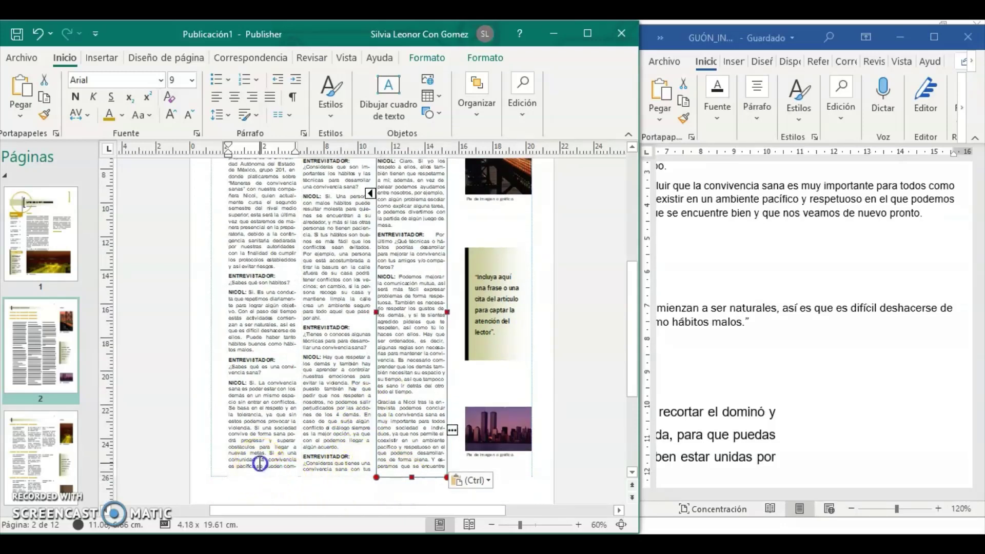
{"action": "scroll", "coordinate": [260, 464], "scroll_direction": "up", "scroll_amount": 8}
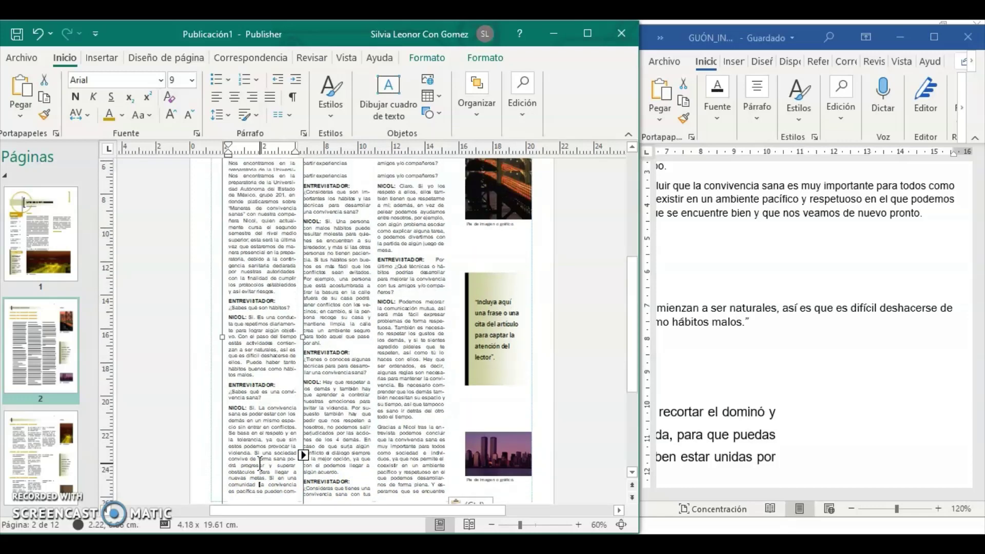
{"action": "scroll", "coordinate": [260, 464], "scroll_direction": "up", "scroll_amount": 3}
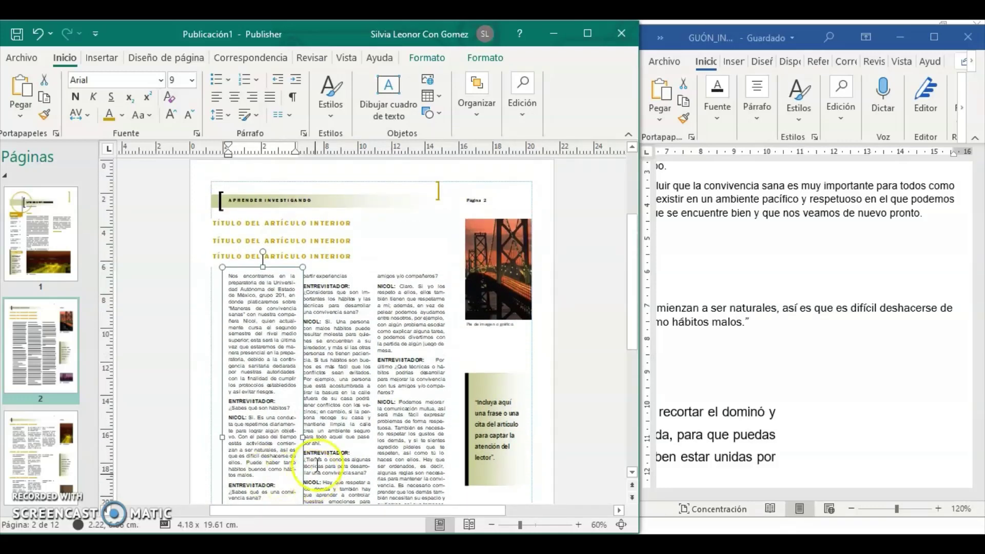
Step: Shift the placeholder article titles on page 2 upward and extend the third text column to a height of about 20.2 cm
{"action": "left_click", "coordinate": [407, 313]}
{"action": "left_click", "coordinate": [407, 278]}
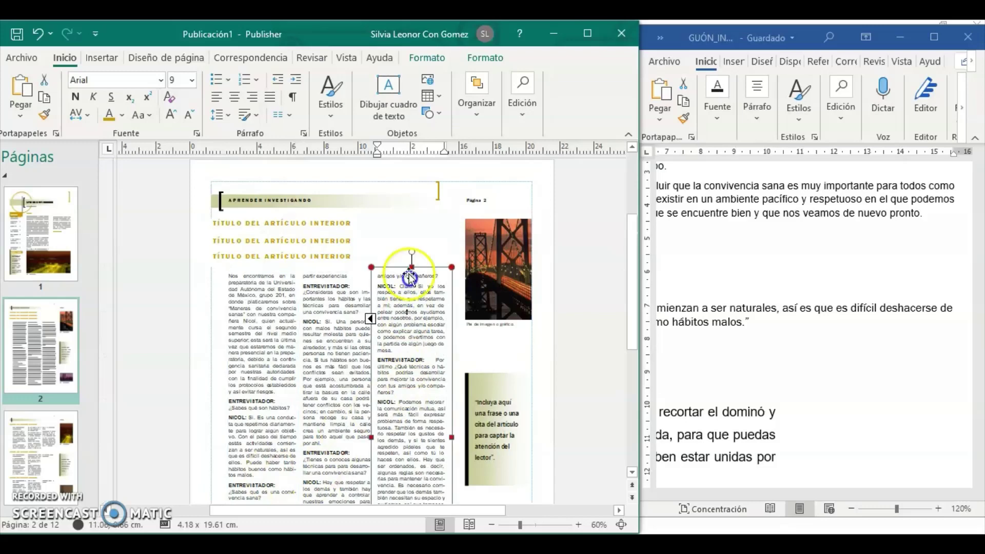
{"action": "left_click", "coordinate": [410, 269]}
{"action": "left_click_drag", "start_coordinate": [414, 266], "coordinate": [416, 226]}
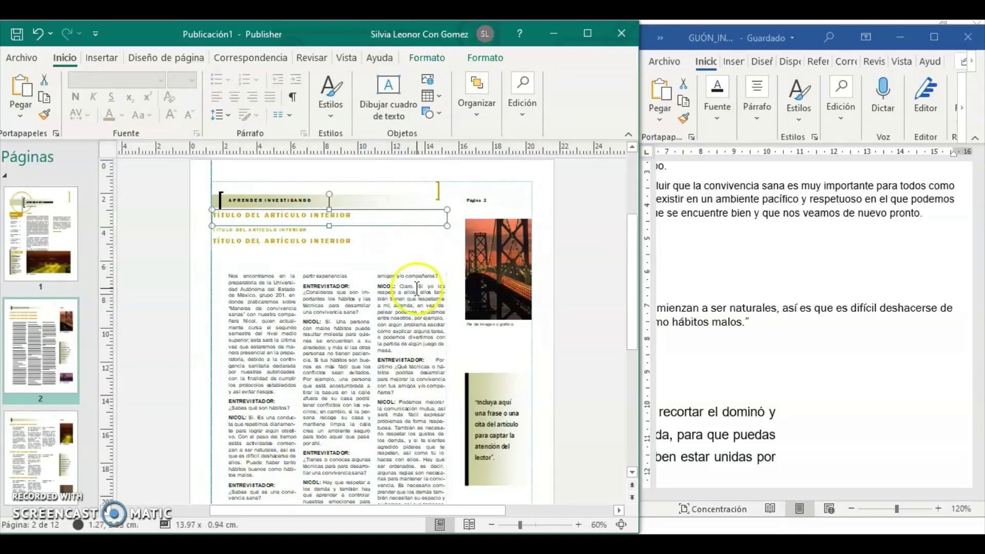
{"action": "left_click", "coordinate": [417, 287]}
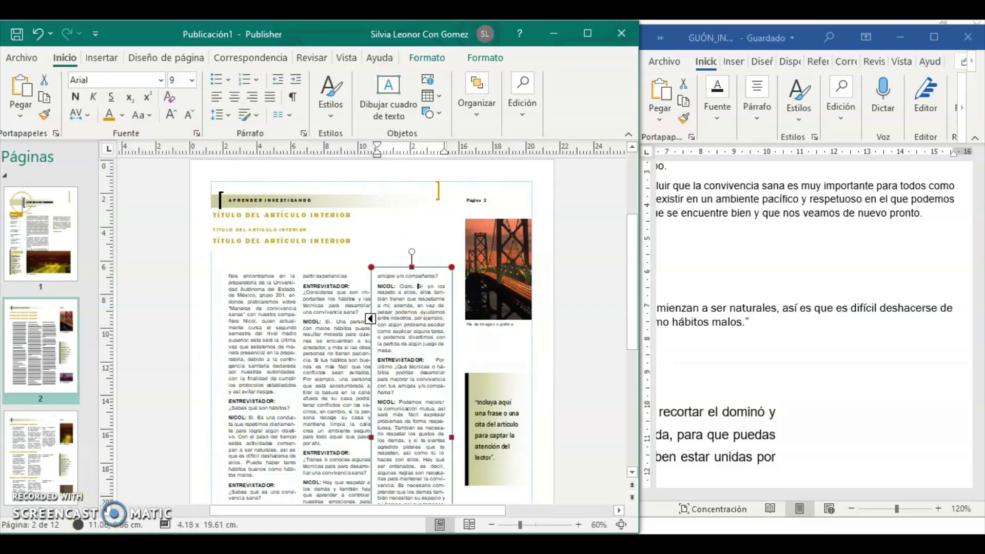
{"action": "scroll", "coordinate": [431, 323], "scroll_direction": "down", "scroll_amount": 3}
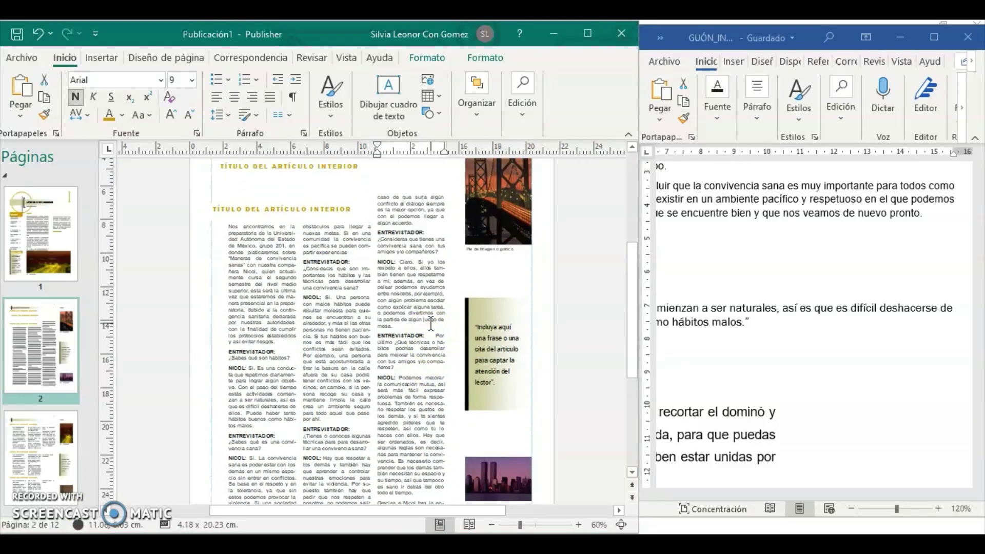
Step: Extend the third text column's top edge up to the page header, for a height of about 23.6 cm
{"action": "left_click", "coordinate": [407, 221]}
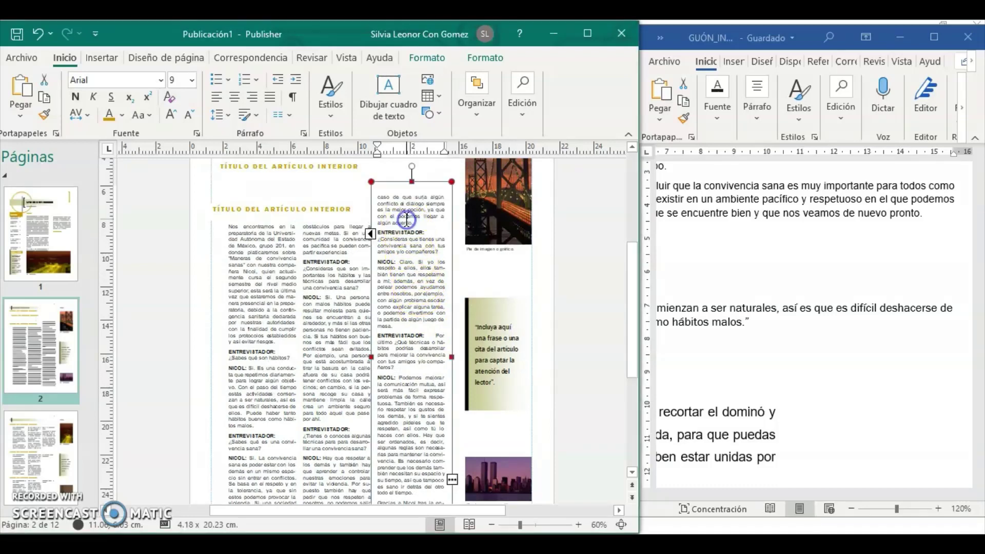
{"action": "left_click", "coordinate": [414, 182]}
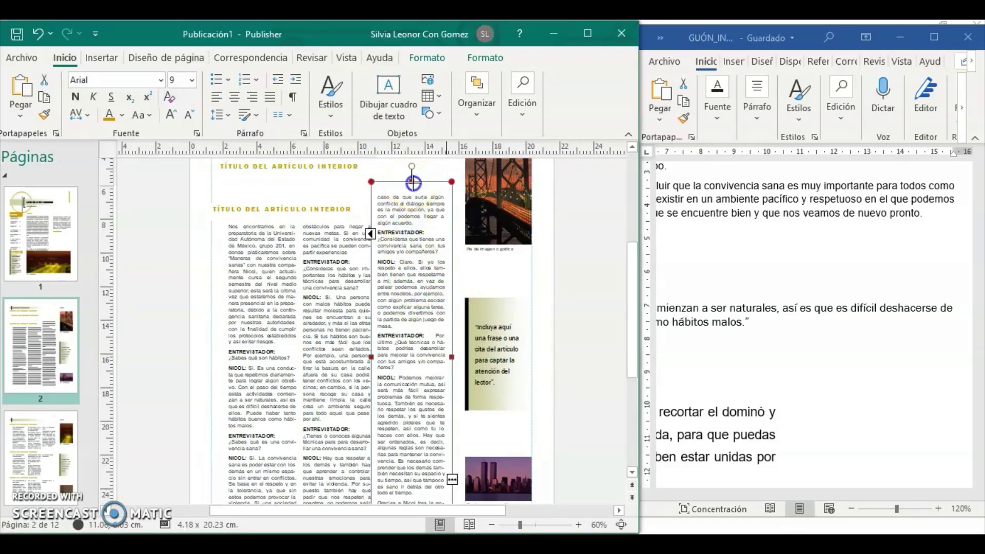
{"action": "left_click_drag", "start_coordinate": [413, 183], "coordinate": [412, 160]}
{"action": "left_click", "coordinate": [404, 220]}
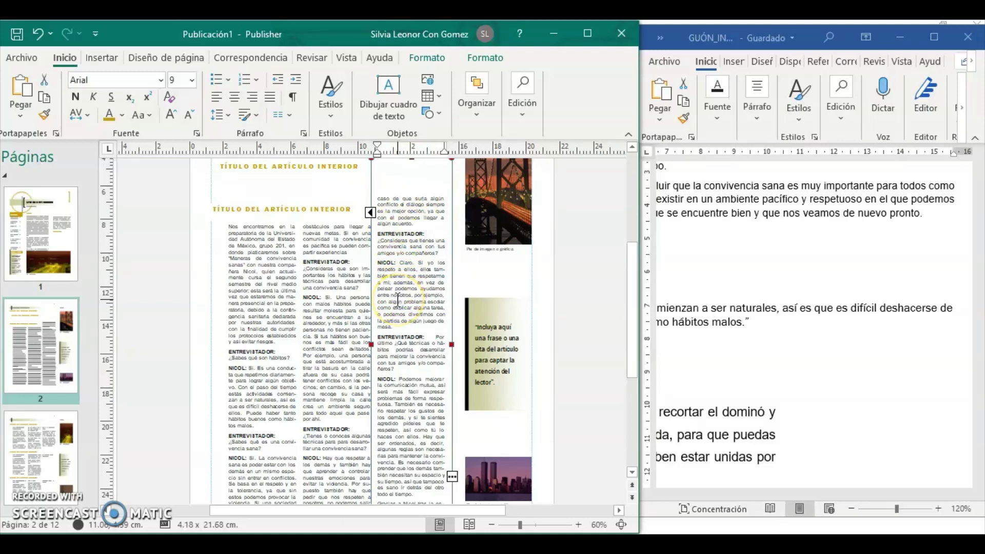
{"action": "scroll", "coordinate": [398, 300], "scroll_direction": "down", "scroll_amount": 2}
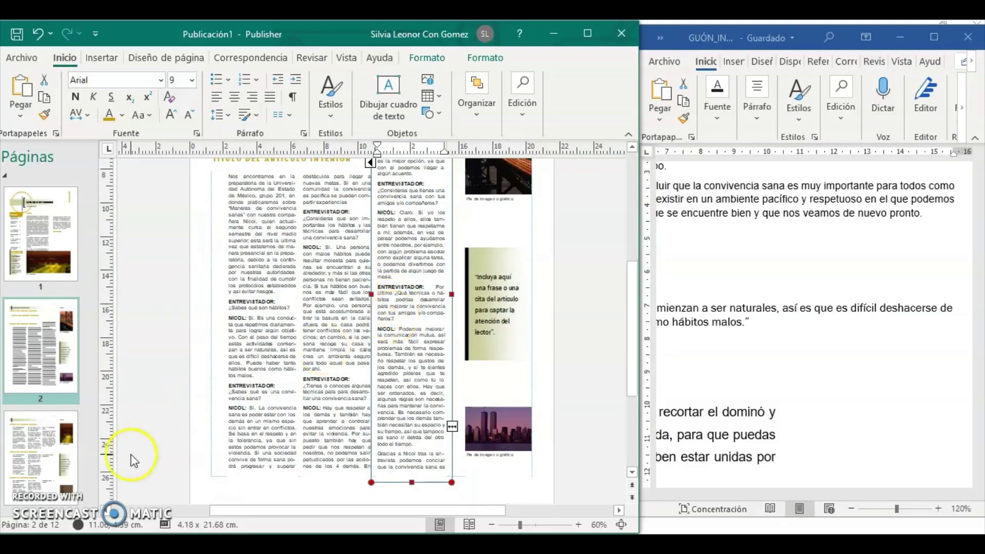
{"action": "scroll", "coordinate": [410, 195], "scroll_direction": "up", "scroll_amount": 5}
{"action": "left_click", "coordinate": [414, 210]}
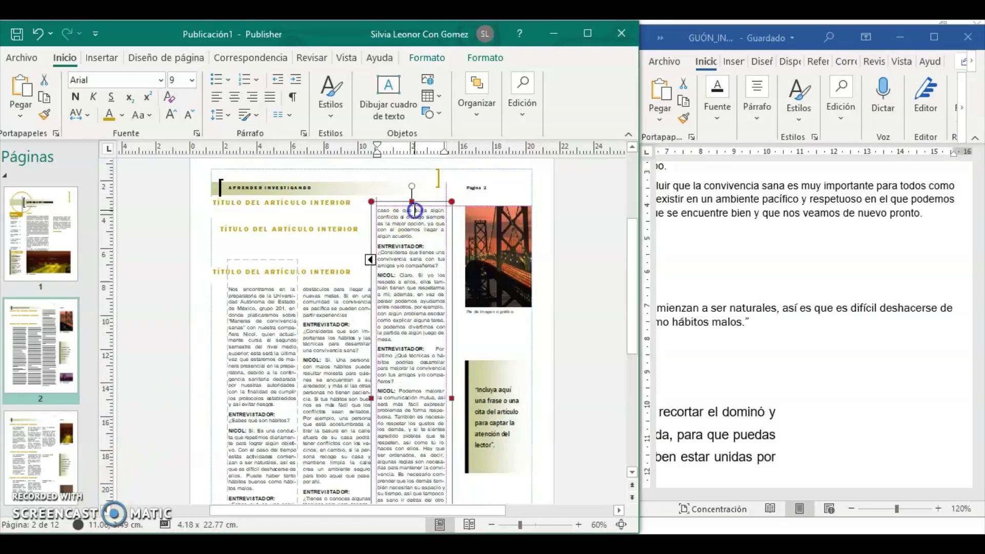
{"action": "left_click_drag", "start_coordinate": [412, 199], "coordinate": [411, 194]}
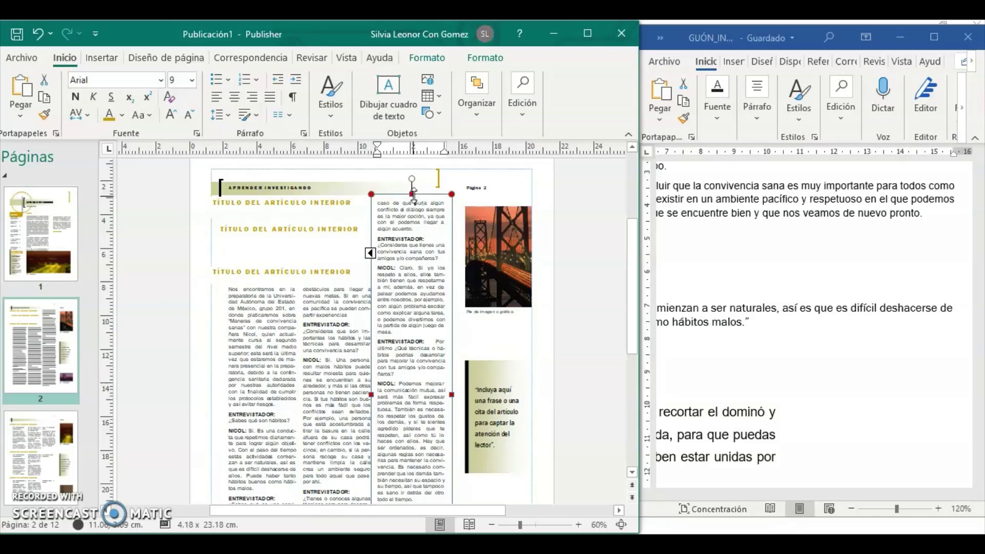
{"action": "left_click_drag", "start_coordinate": [413, 188], "coordinate": [412, 187]}
Step: Widen the third text column to about 4.5 cm and raise its bottom edge for a height of about 21.8 cm
{"action": "left_click", "coordinate": [434, 381]}
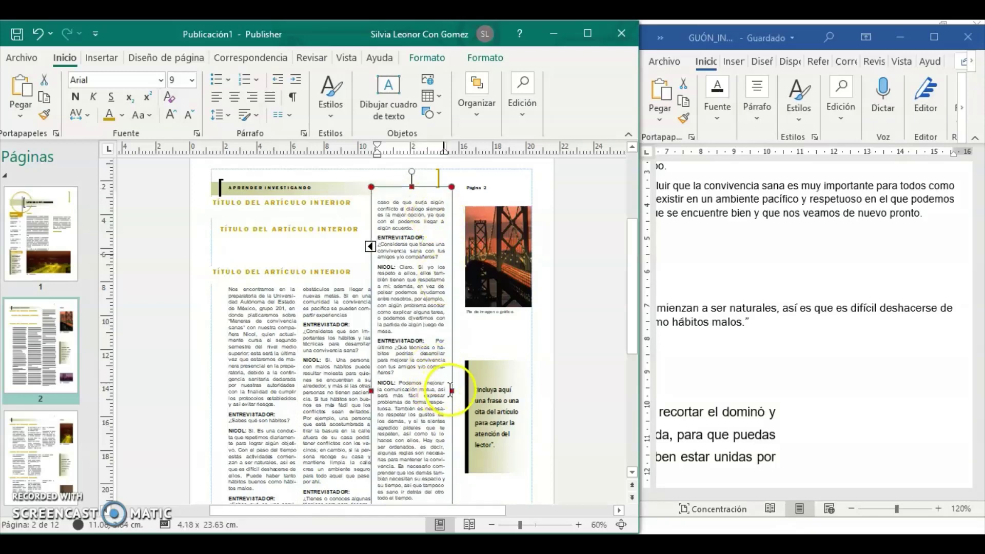
{"action": "left_click_drag", "start_coordinate": [453, 391], "coordinate": [458, 395]}
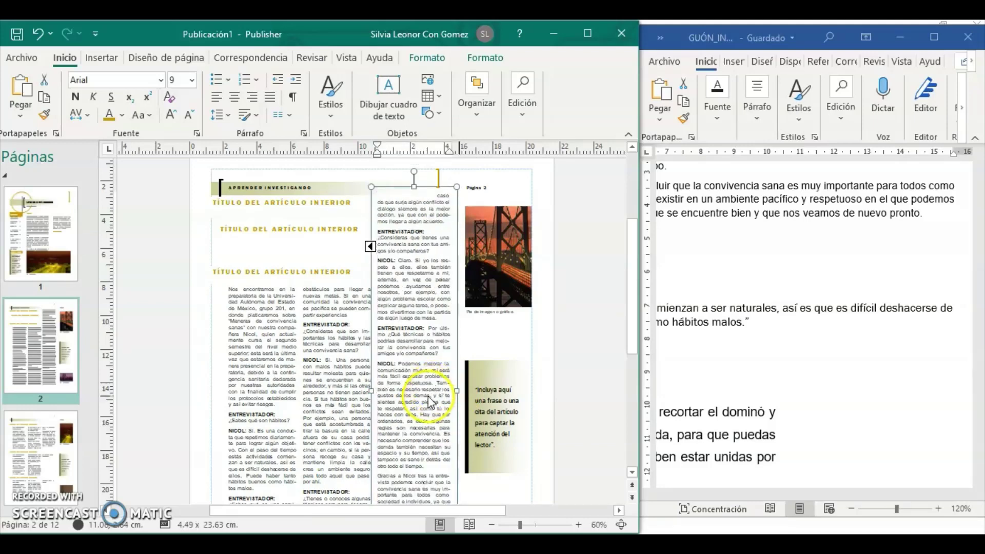
{"action": "scroll", "coordinate": [429, 395], "scroll_direction": "down", "scroll_amount": 1}
{"action": "scroll", "coordinate": [428, 395], "scroll_direction": "down", "scroll_amount": 3}
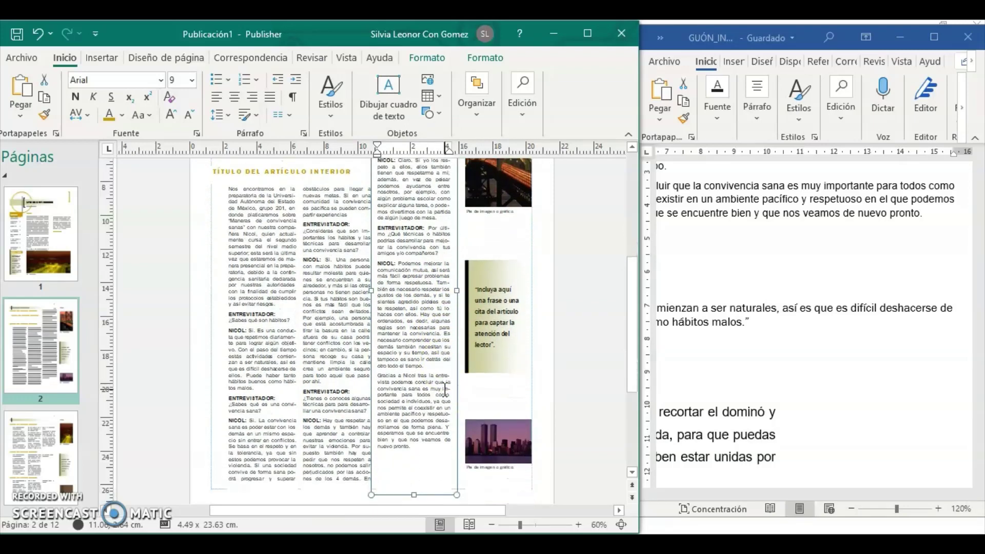
{"action": "left_click", "coordinate": [415, 489]}
{"action": "left_click_drag", "start_coordinate": [415, 490], "coordinate": [412, 465]}
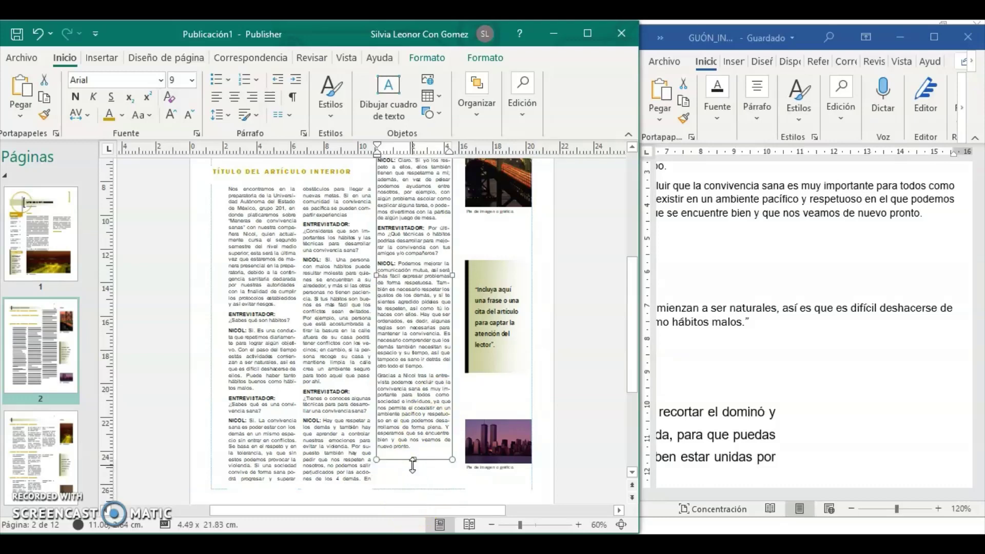
Step: Lower the top edge of the third text column so its text starts just below the page header
{"action": "scroll", "coordinate": [413, 466], "scroll_direction": "up", "scroll_amount": 2}
{"action": "scroll", "coordinate": [411, 464], "scroll_direction": "up", "scroll_amount": 2}
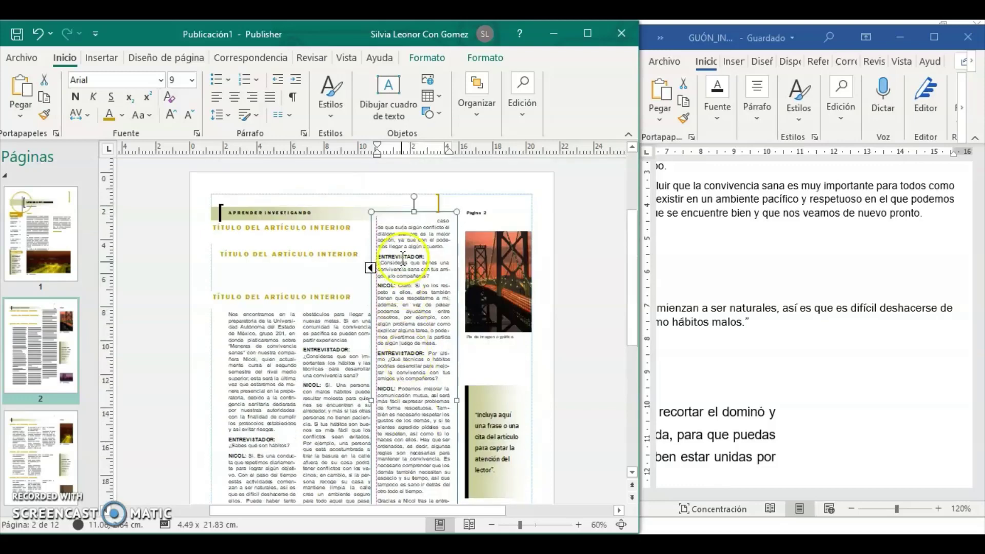
{"action": "left_click_drag", "start_coordinate": [406, 220], "coordinate": [742, 425]}
Step: Switch to the Word script document and copy the heading "Sana convivencia"
{"action": "left_click", "coordinate": [344, 227]}
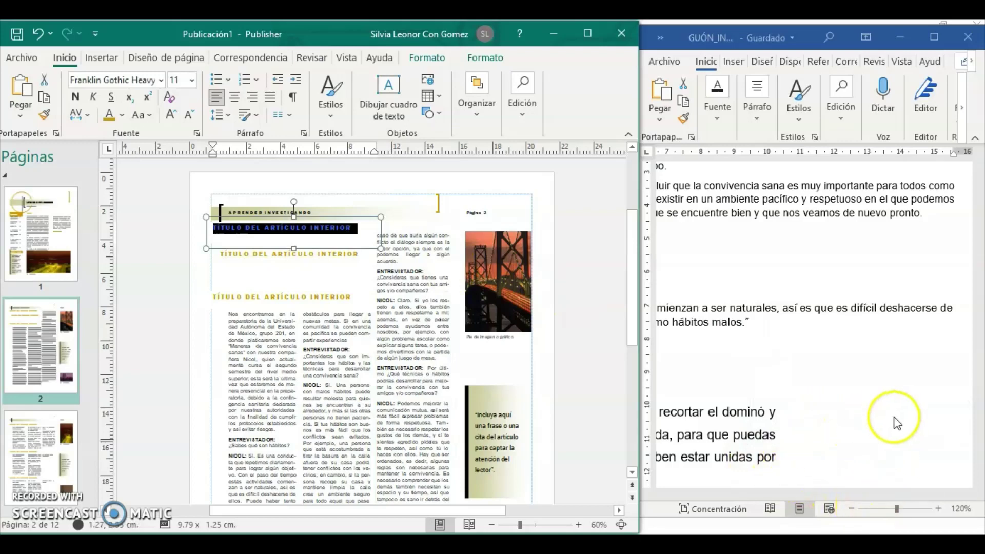
{"action": "left_click", "coordinate": [837, 436]}
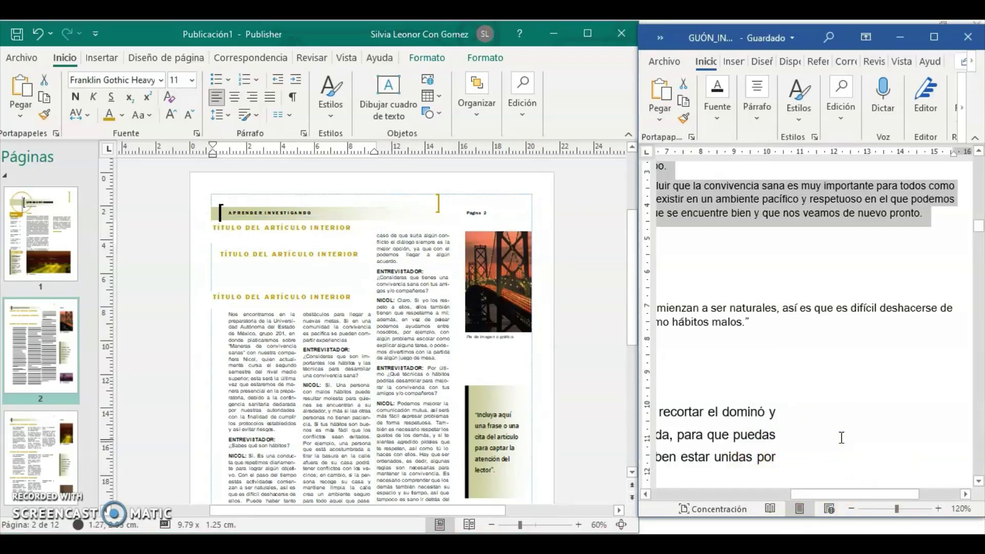
{"action": "scroll", "coordinate": [841, 437], "scroll_direction": "up", "scroll_amount": 15}
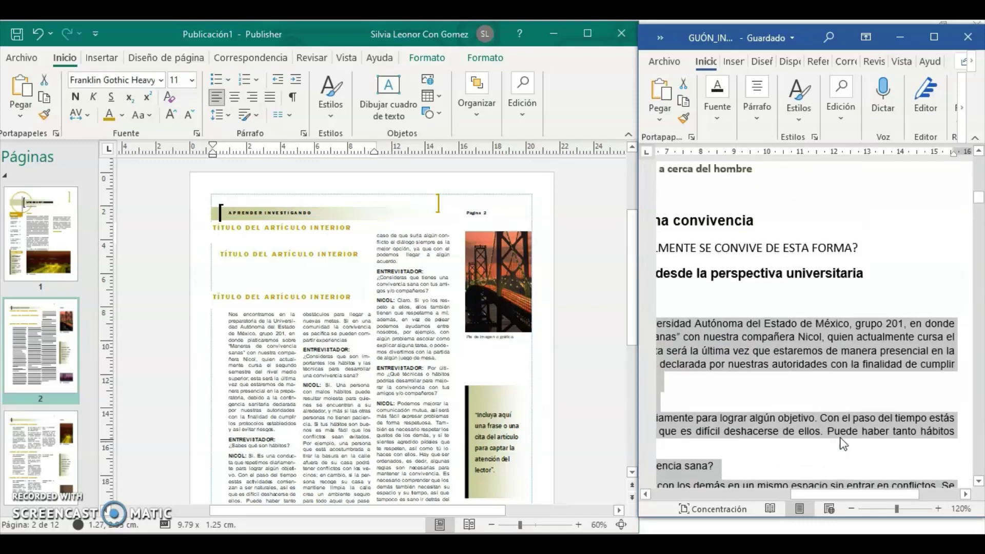
{"action": "scroll", "coordinate": [843, 443], "scroll_direction": "up", "scroll_amount": 8}
{"action": "scroll", "coordinate": [843, 443], "scroll_direction": "down", "scroll_amount": 5}
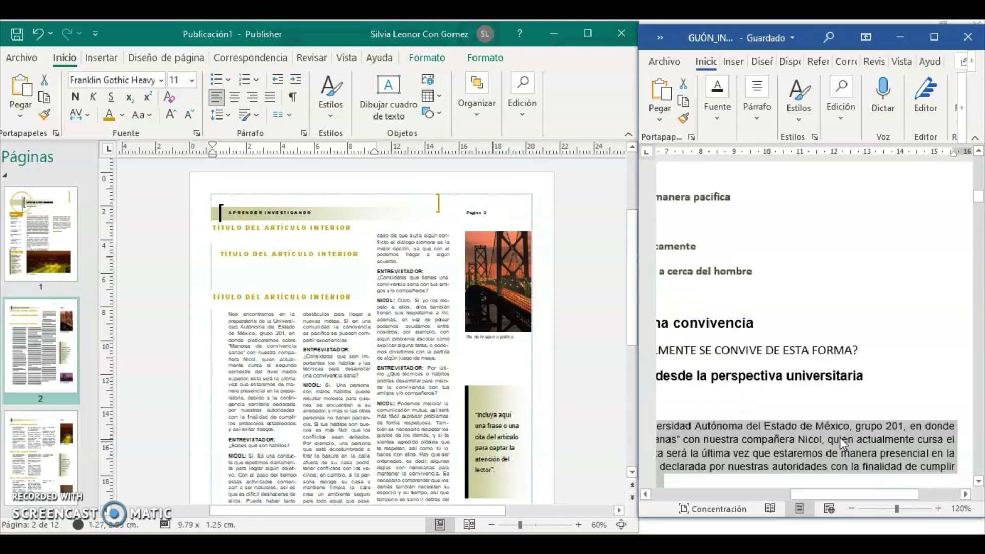
{"action": "scroll", "coordinate": [839, 437], "scroll_direction": "down", "scroll_amount": 3}
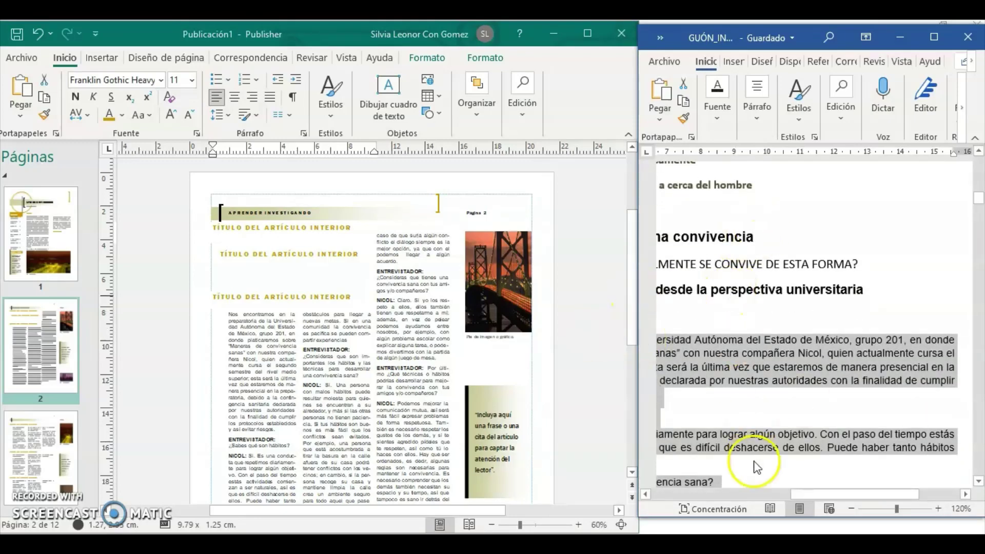
{"action": "left_click_drag", "start_coordinate": [805, 494], "coordinate": [721, 494]}
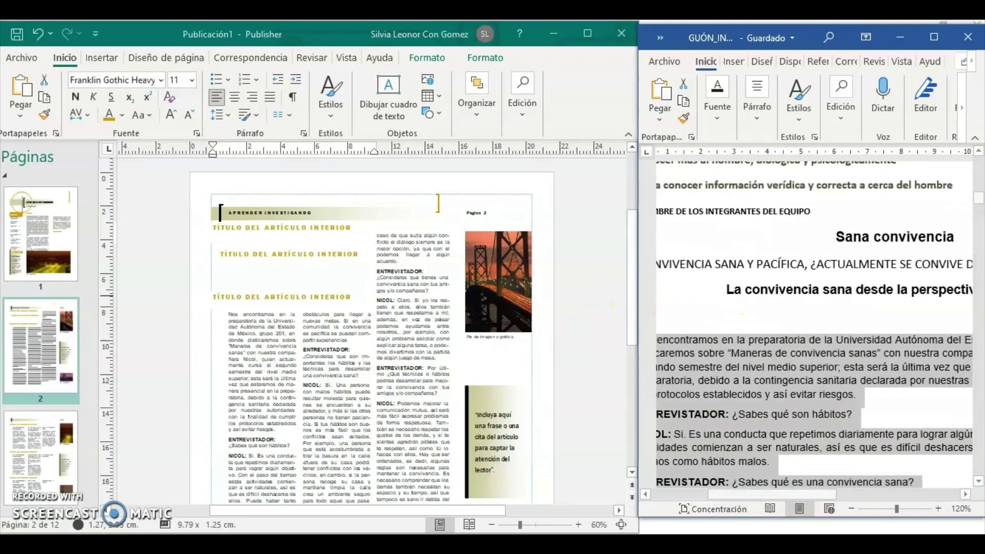
{"action": "left_click_drag", "start_coordinate": [962, 239], "coordinate": [818, 241]}
{"action": "key", "text": "ctrl+c"}
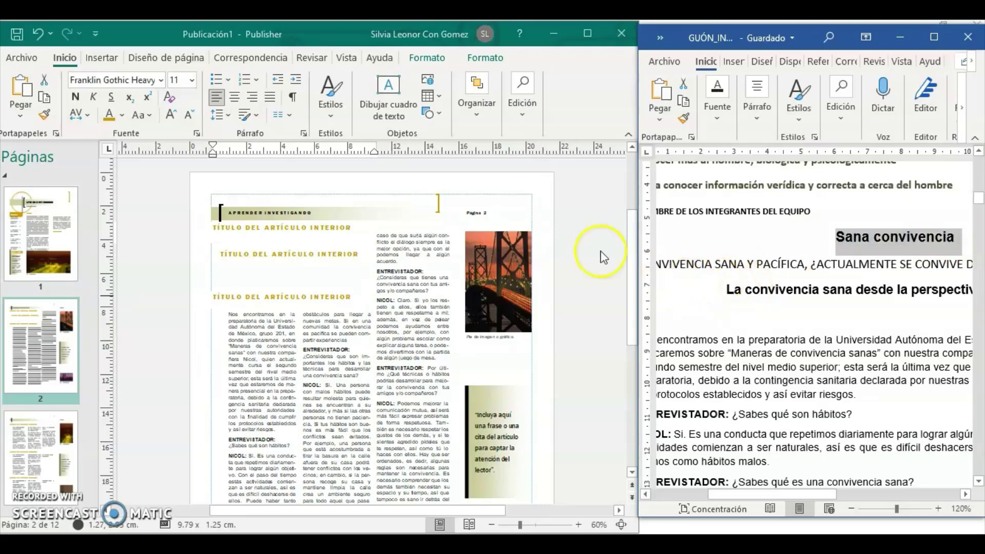
Step: Replace the first placeholder title on Publisher's page 2 with "Sana convivencia" and reduce its text box height to about 0.55 cm
{"action": "left_click", "coordinate": [321, 235]}
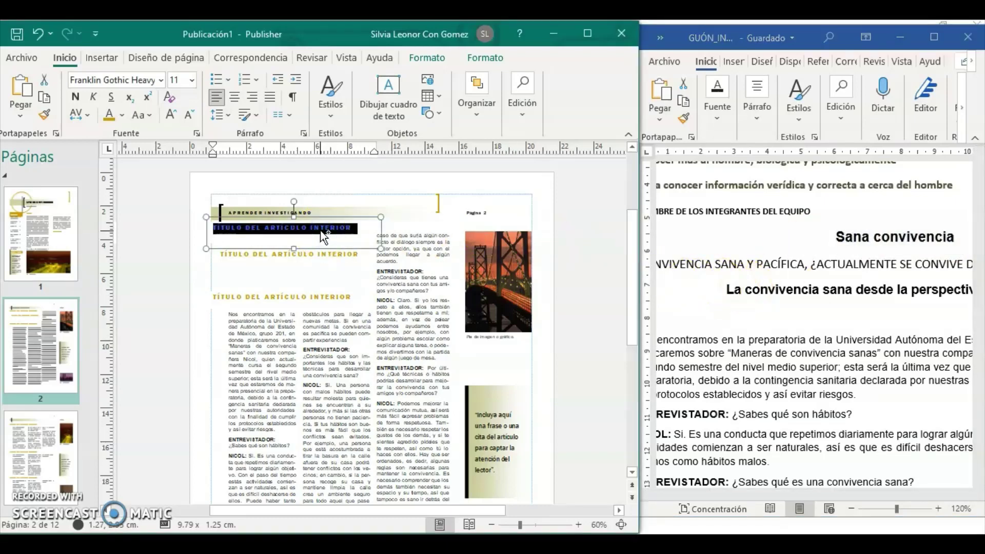
{"action": "key", "text": "ctrl+v"}
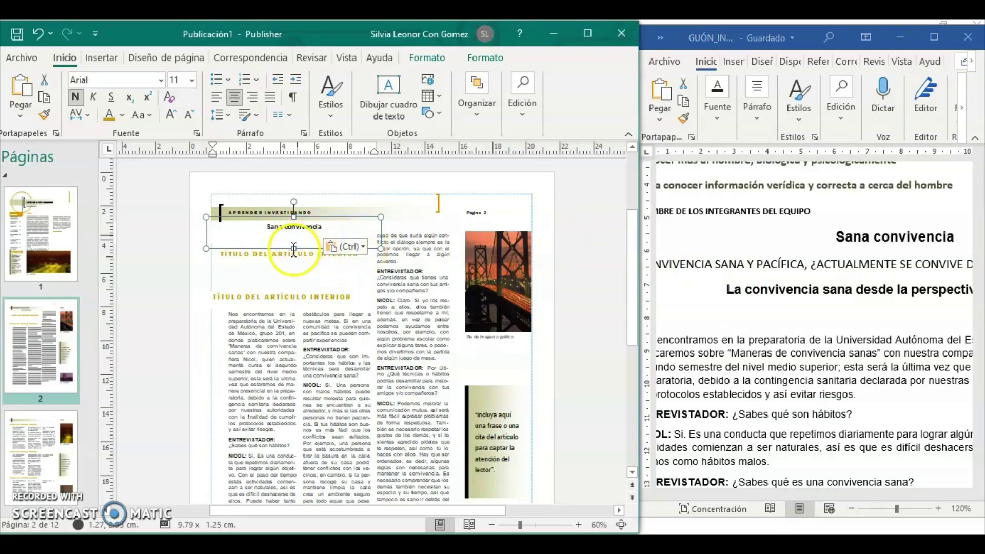
{"action": "left_click_drag", "start_coordinate": [293, 249], "coordinate": [292, 243]}
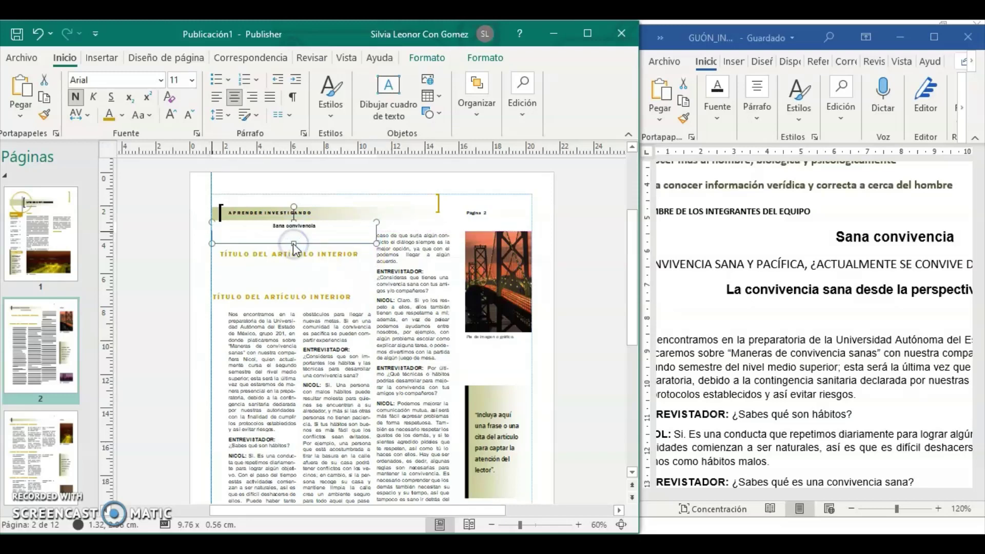
Step: Copy the full heading "CONVIVENCIA SANA Y PACÍFICA, ¿ACTUALMENTE SE CONVIVE DE ESTA FORMA?" from the Word script document
{"action": "triple_click", "coordinate": [763, 251]}
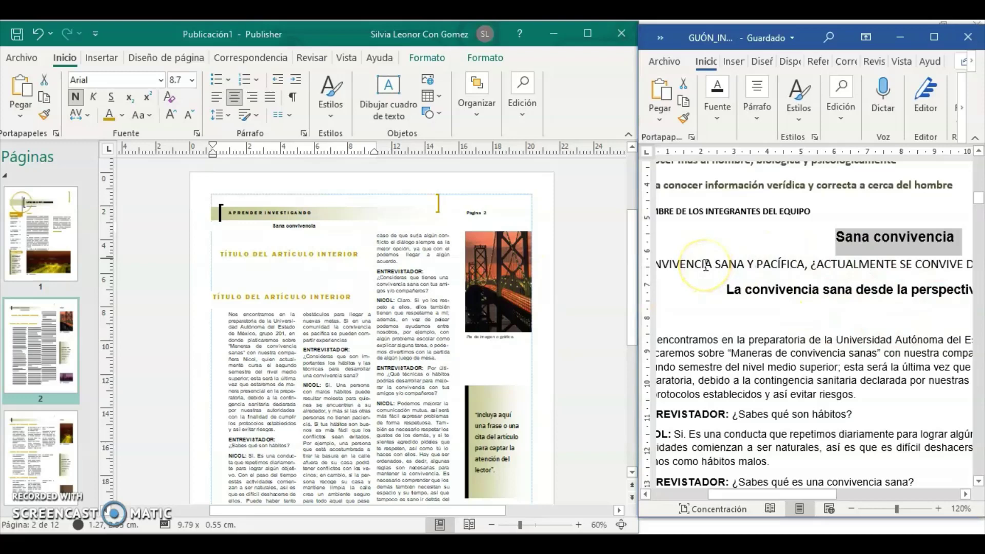
{"action": "left_click", "coordinate": [674, 265]}
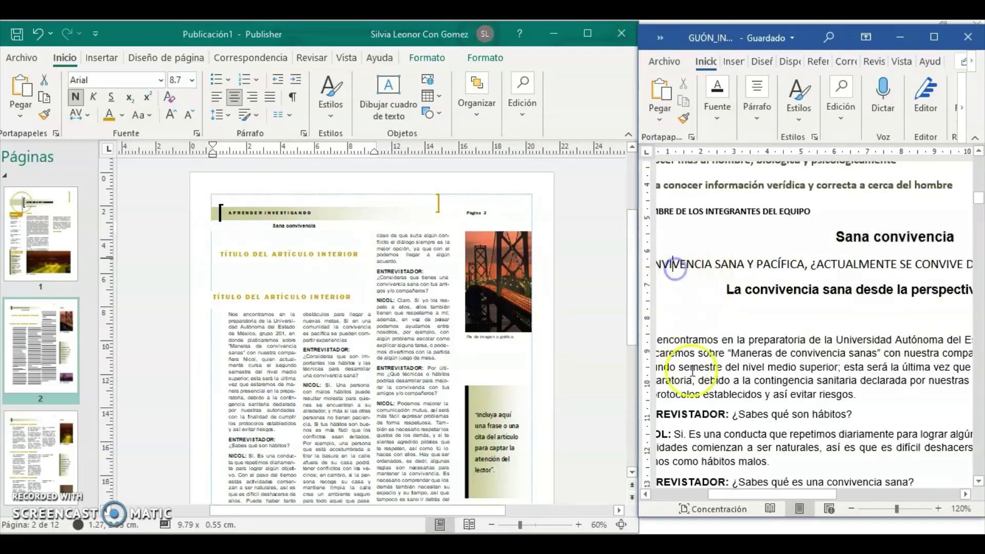
{"action": "left_click", "coordinate": [810, 500]}
{"action": "left_click_drag", "start_coordinate": [817, 493], "coordinate": [729, 493]}
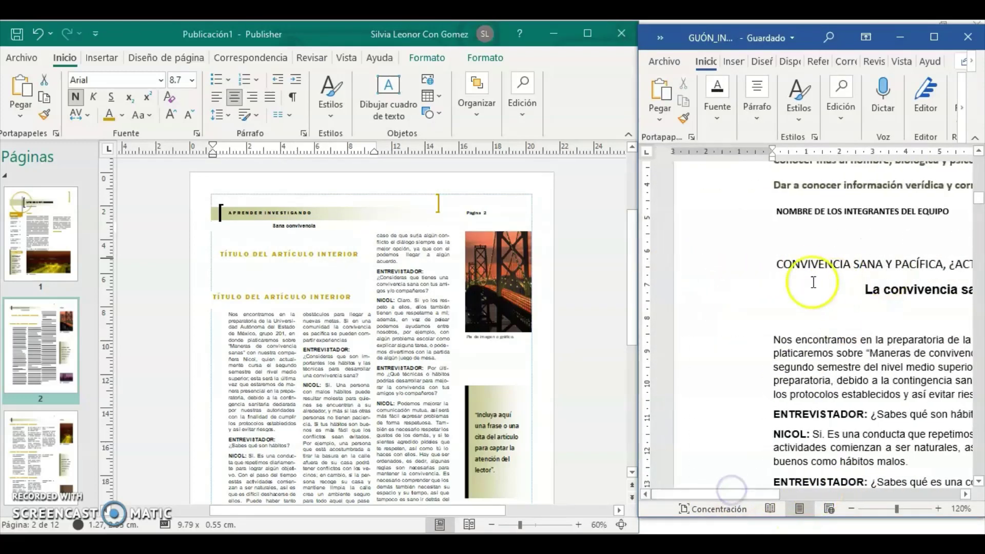
{"action": "left_click_drag", "start_coordinate": [778, 267], "coordinate": [856, 267]}
{"action": "key", "text": "ctrl+c"}
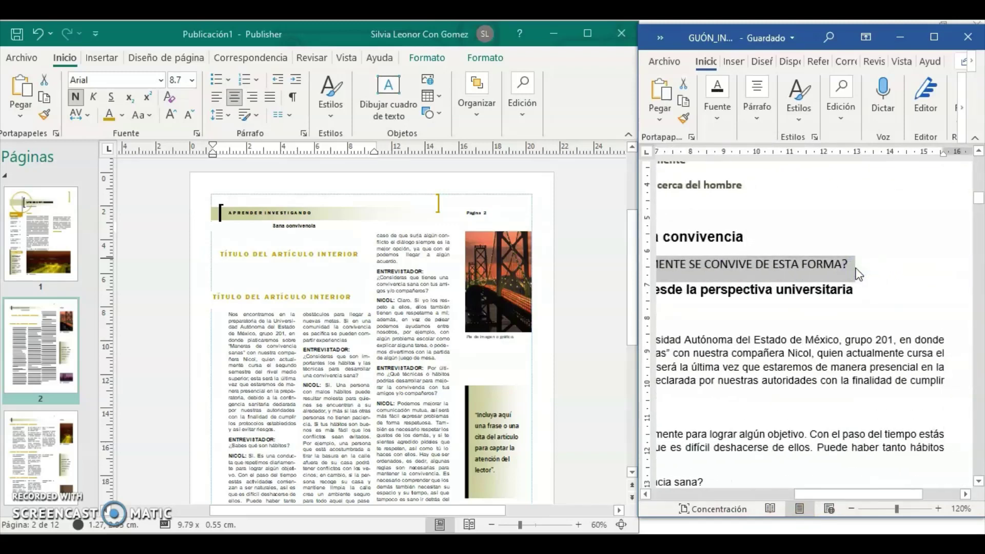
Step: Replace the upper placeholder title on Publisher's page 2 with the copied heading "CONVIVENCIA SANA Y PACÍFICA, ¿ACTUALMENTE SE CONVIVE DE ESTA FORMA?"
{"action": "left_click", "coordinate": [319, 251]}
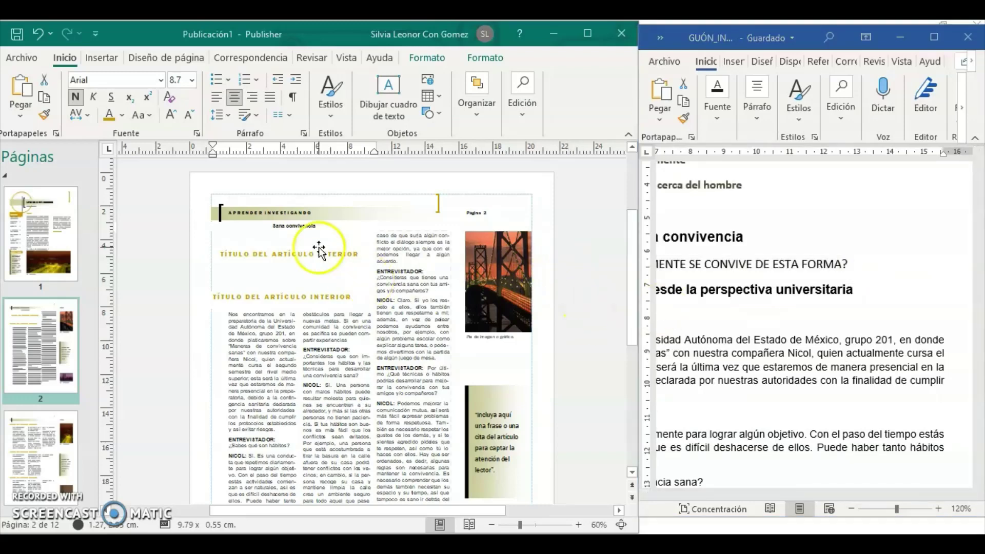
{"action": "left_click", "coordinate": [317, 253]}
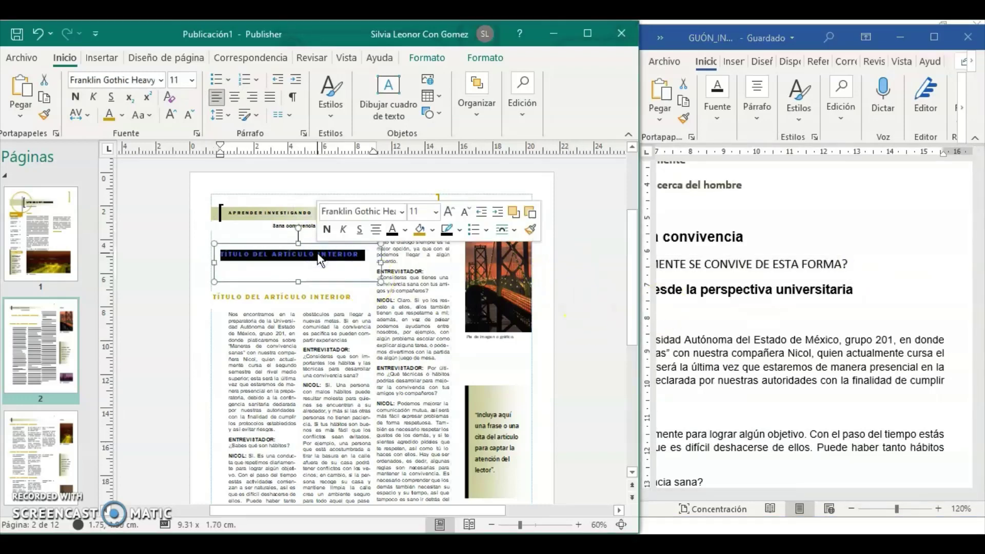
{"action": "key", "text": "ctrl+v"}
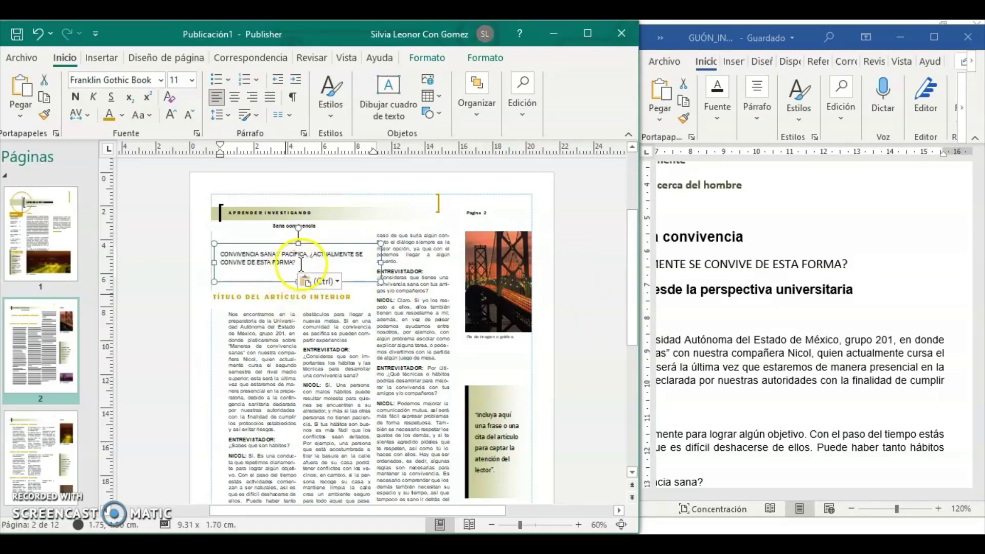
Step: Enlarge the pasted title to 18 pt and raise its text box's top edge for a height of about 2.4 cm
{"action": "left_click", "coordinate": [238, 266]}
{"action": "triple_click", "coordinate": [222, 254]}
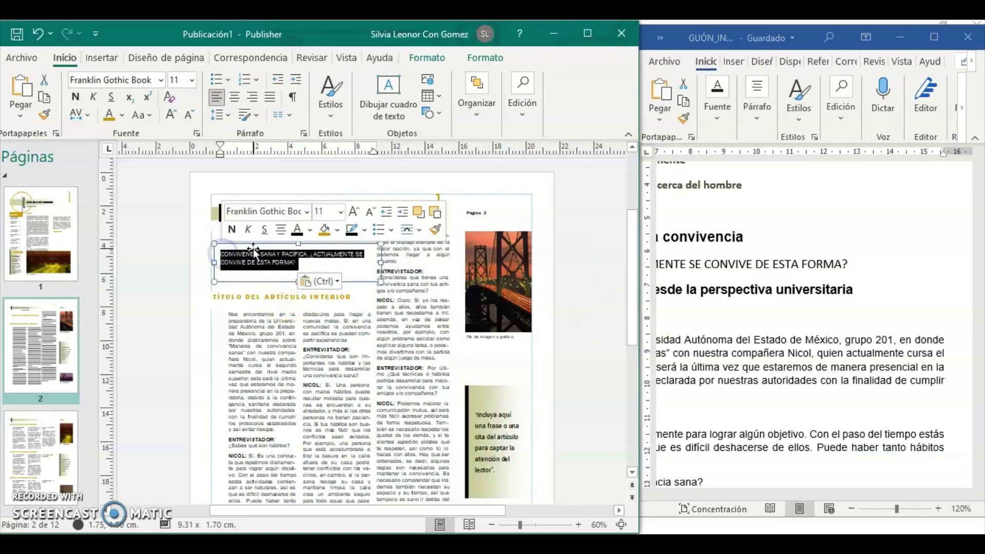
{"action": "left_click", "coordinate": [169, 121]}
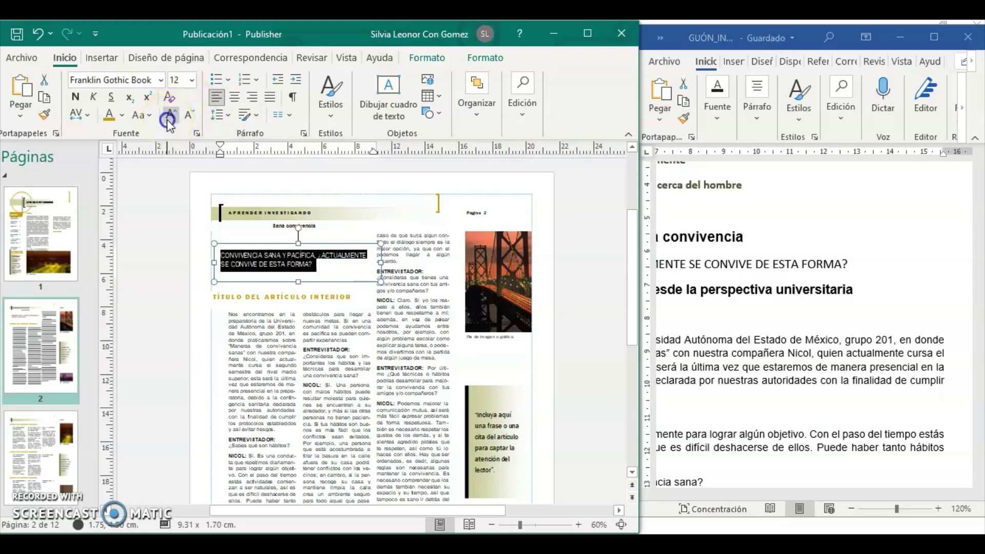
{"action": "left_click", "coordinate": [169, 121]}
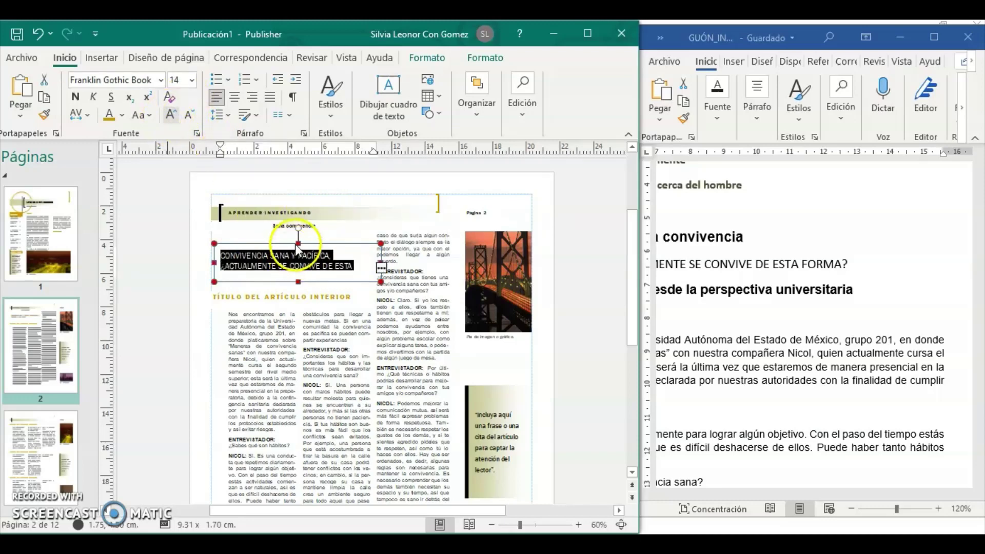
{"action": "left_click_drag", "start_coordinate": [299, 241], "coordinate": [300, 232]}
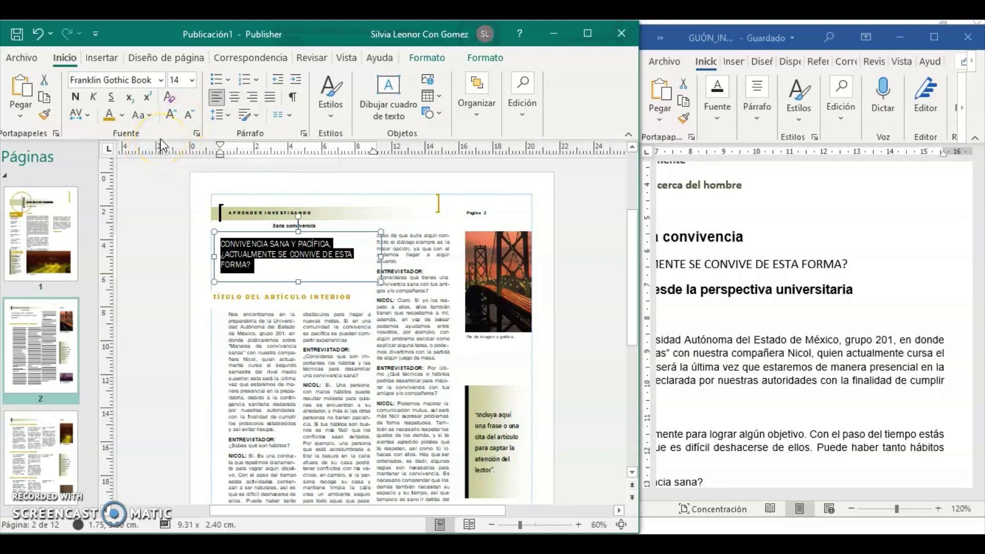
{"action": "left_click", "coordinate": [173, 116]}
{"action": "left_click", "coordinate": [174, 116]}
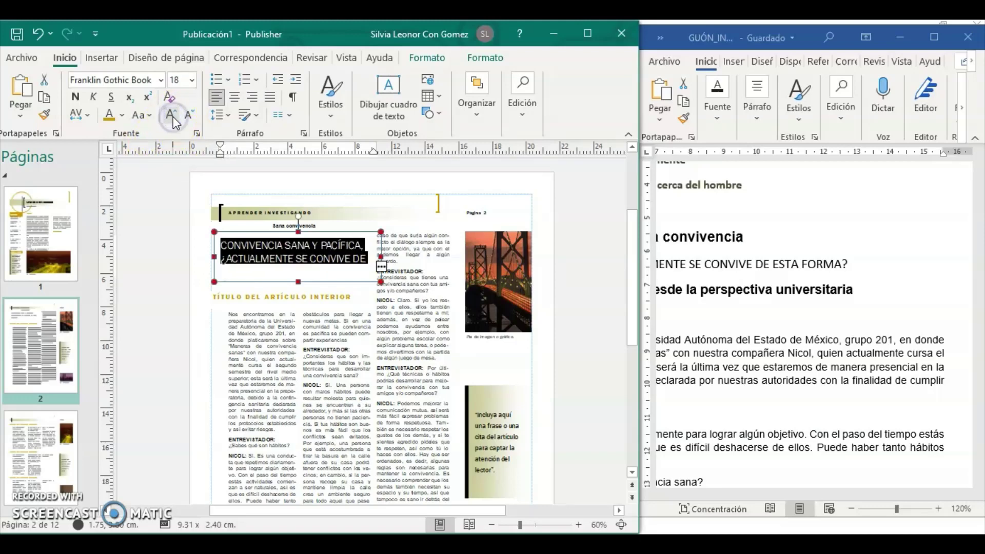
Step: Extend the title's text box downward to a height of about 2.86 cm and center the title
{"action": "left_click", "coordinate": [298, 280]}
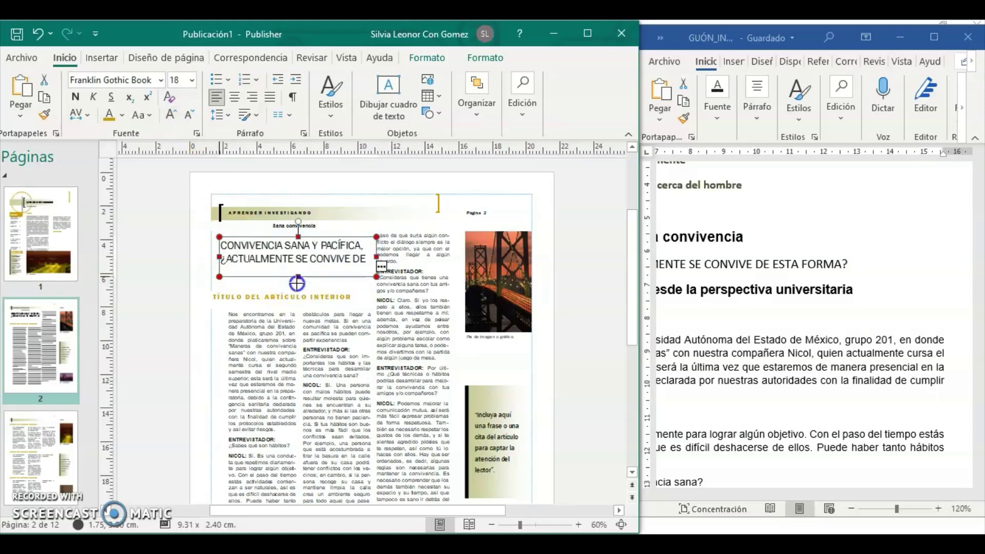
{"action": "left_click_drag", "start_coordinate": [297, 289], "coordinate": [298, 296]}
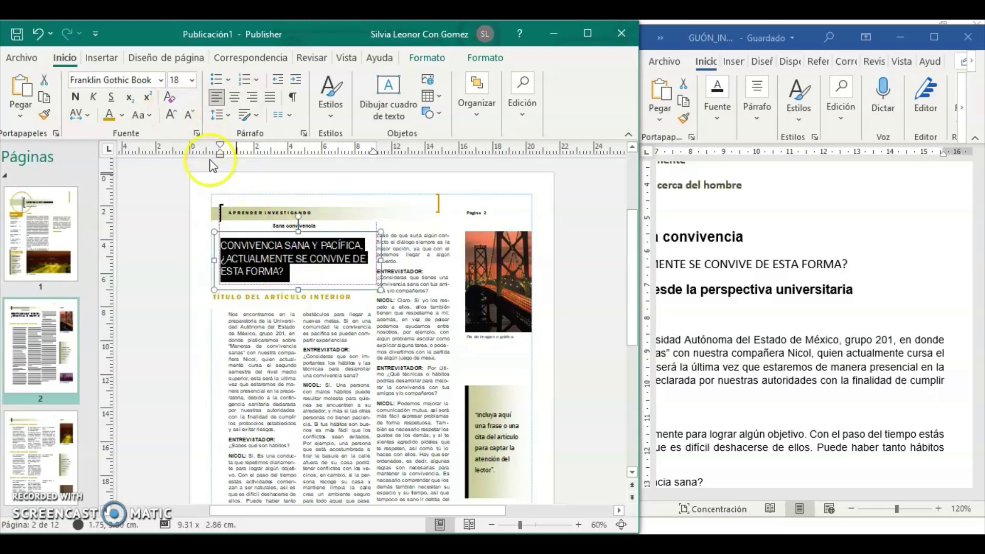
{"action": "left_click", "coordinate": [238, 100]}
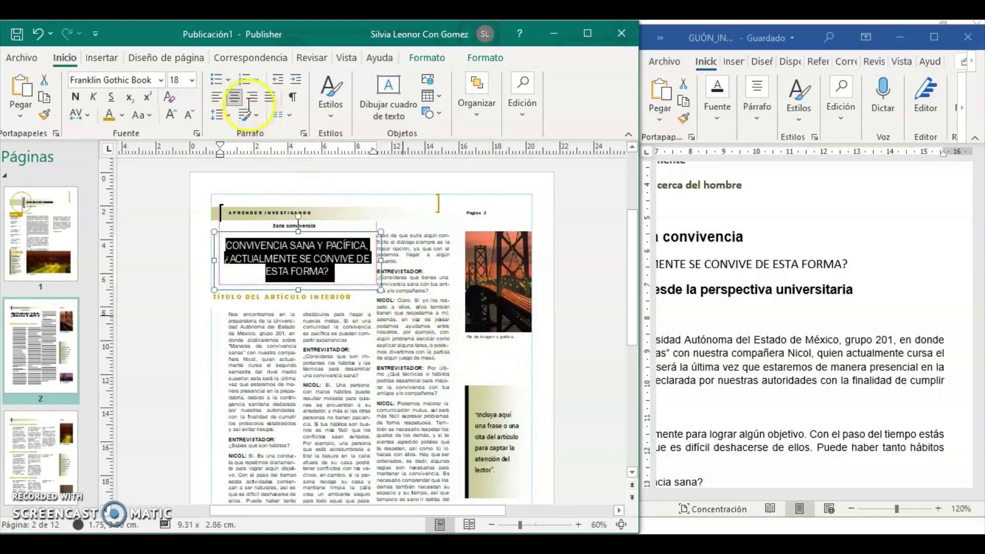
Step: Copy the heading "La convivencia sana desde la perspectiva universitaria" from the Word script document
{"action": "left_click", "coordinate": [305, 298]}
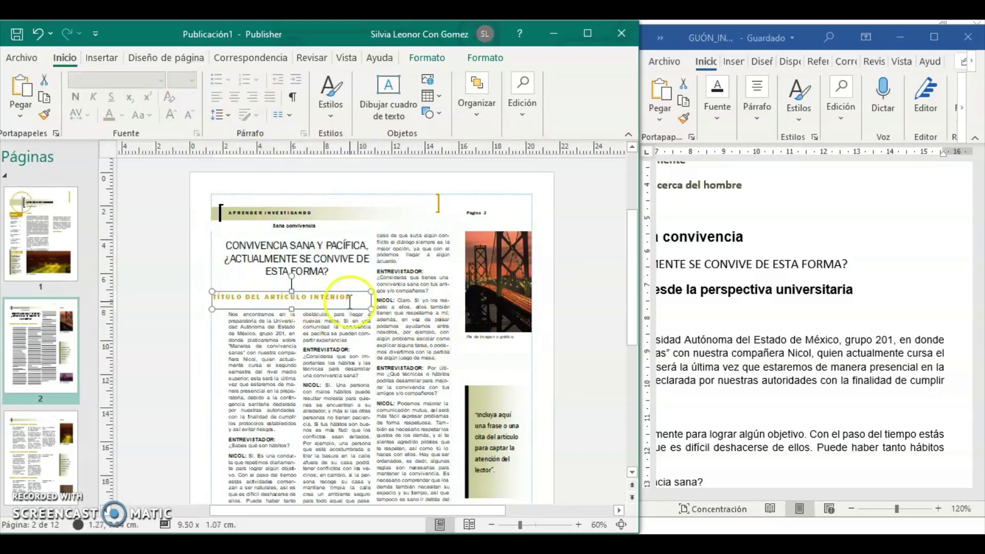
{"action": "left_click", "coordinate": [718, 324]}
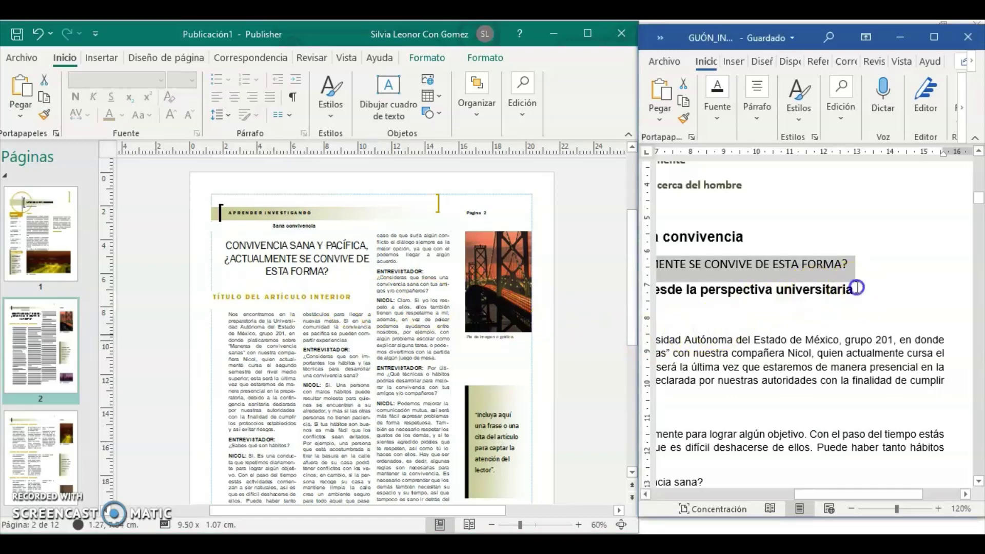
{"action": "left_click_drag", "start_coordinate": [855, 287], "coordinate": [753, 301]}
{"action": "key", "text": "ctrl+c"}
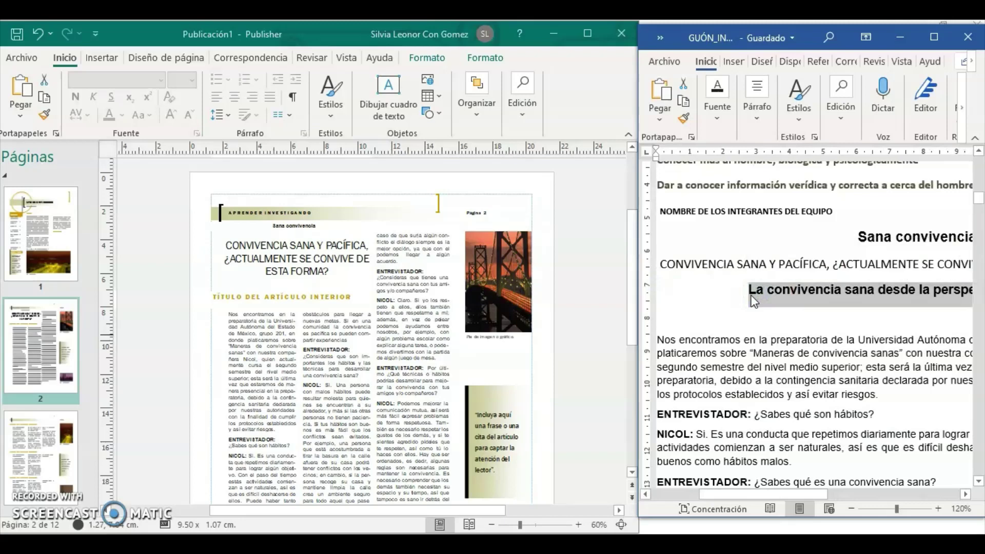
Step: Replace Publisher's remaining placeholder title with "La convivencia sana desde la perspectiva universitaria", keeping only the text, and center it
{"action": "left_click", "coordinate": [318, 296]}
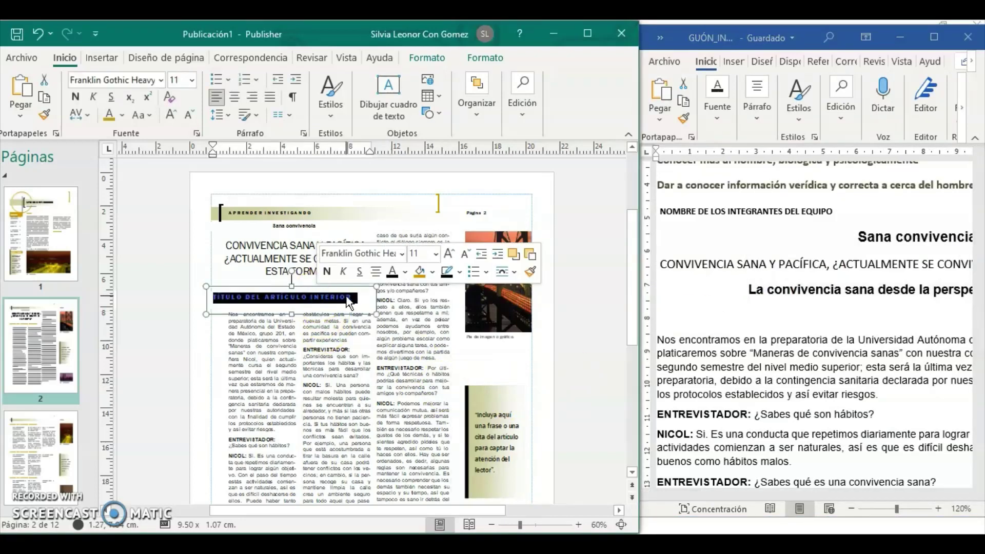
{"action": "key", "text": "ctrl+v"}
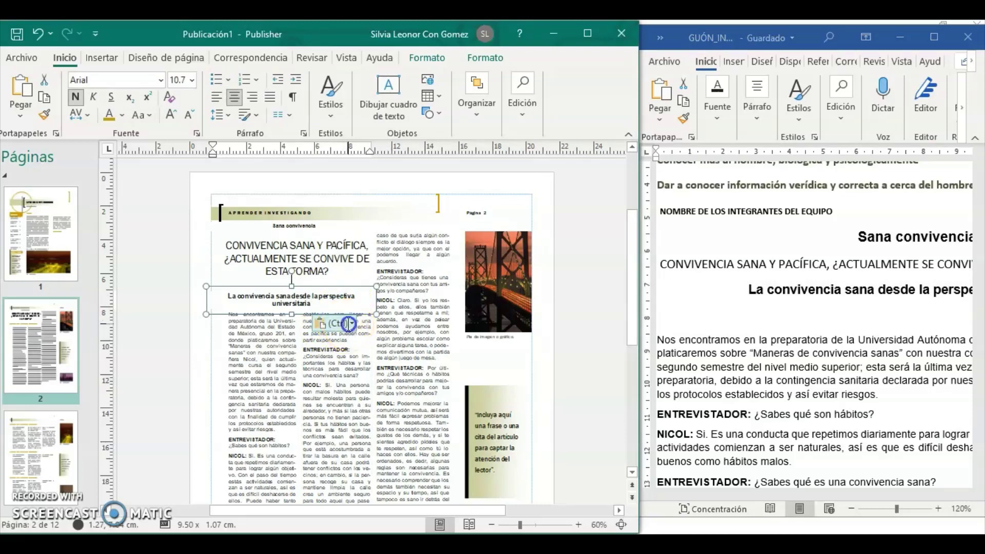
{"action": "left_click", "coordinate": [317, 300]}
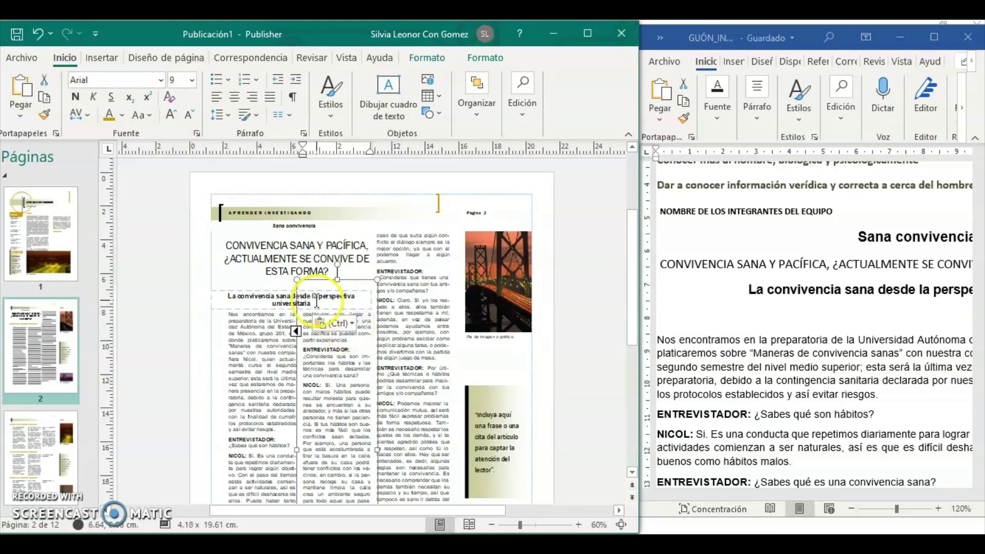
{"action": "left_click", "coordinate": [347, 324]}
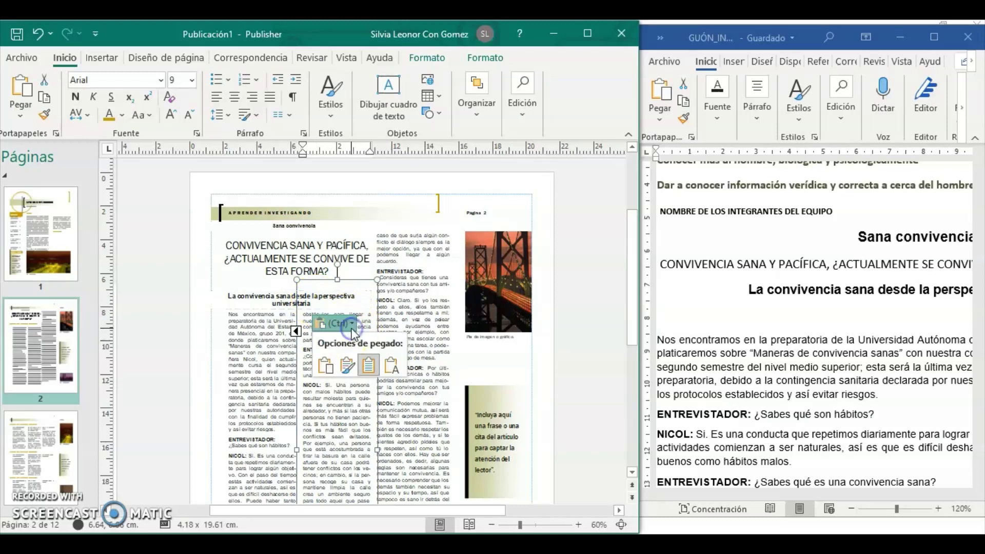
{"action": "left_click", "coordinate": [385, 374]}
{"action": "left_click", "coordinate": [230, 305]}
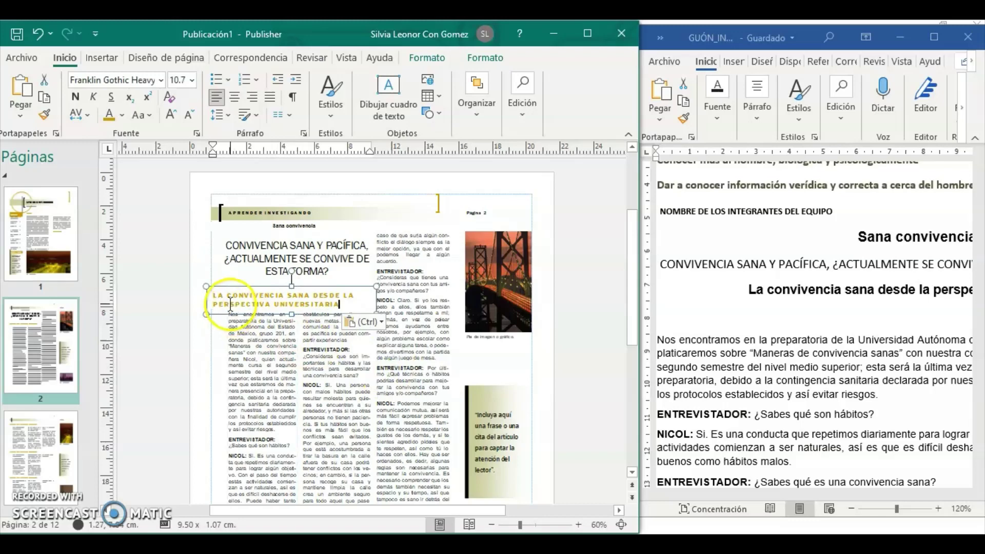
{"action": "left_click", "coordinate": [234, 99]}
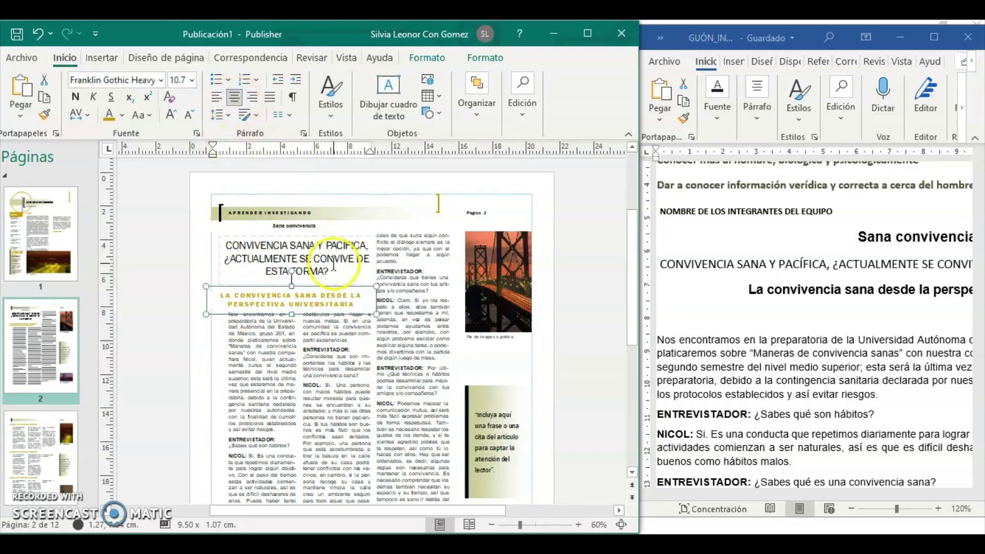
Step: Move the "La convivencia sana desde la perspectiva universitaria" text box up, closer beneath the main title
{"action": "left_click", "coordinate": [298, 293]}
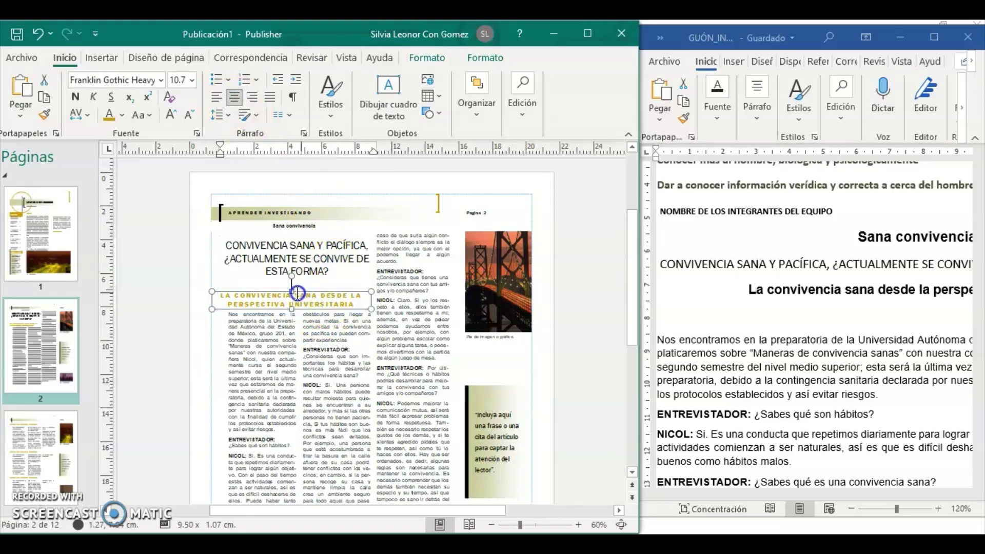
{"action": "left_click", "coordinate": [287, 288]}
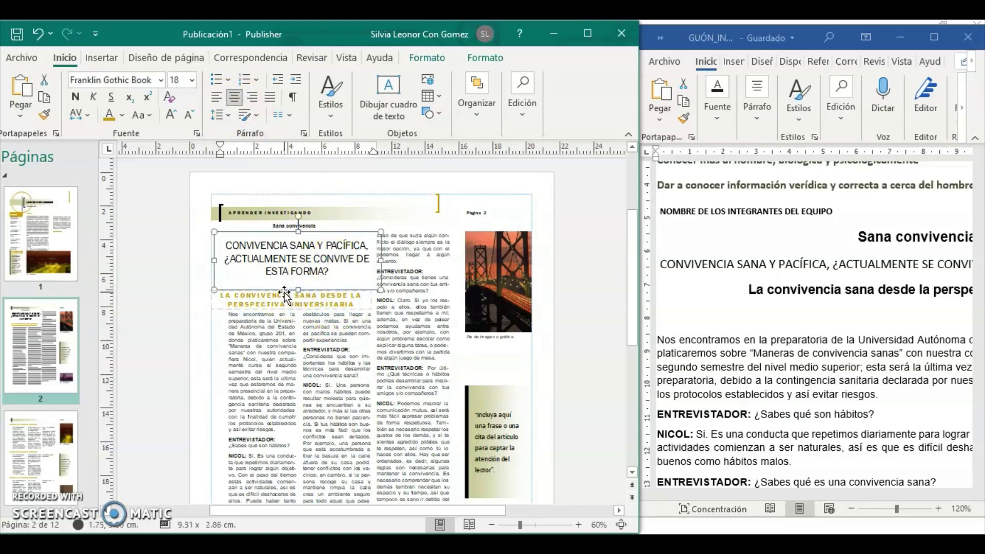
{"action": "left_click", "coordinate": [281, 297]}
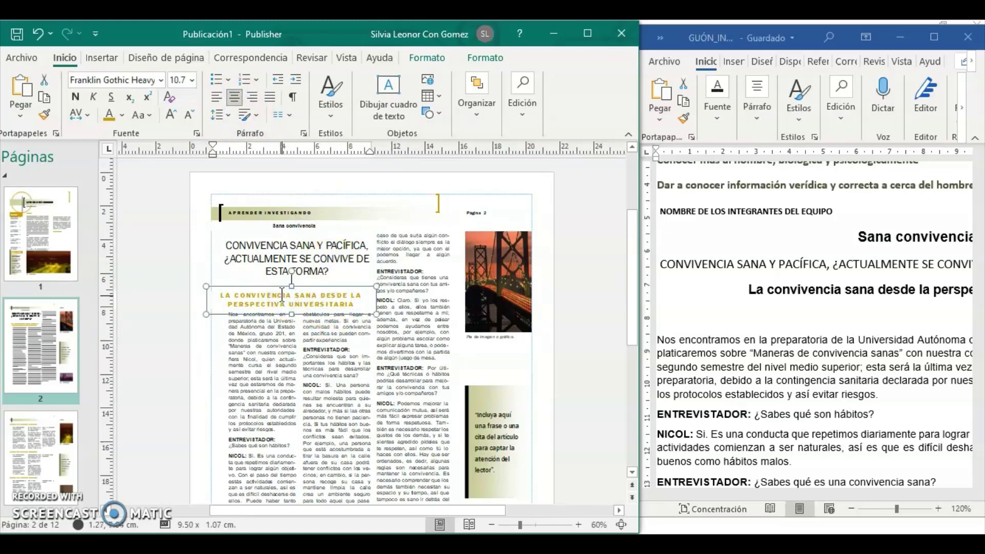
{"action": "left_click_drag", "start_coordinate": [281, 289], "coordinate": [282, 276]}
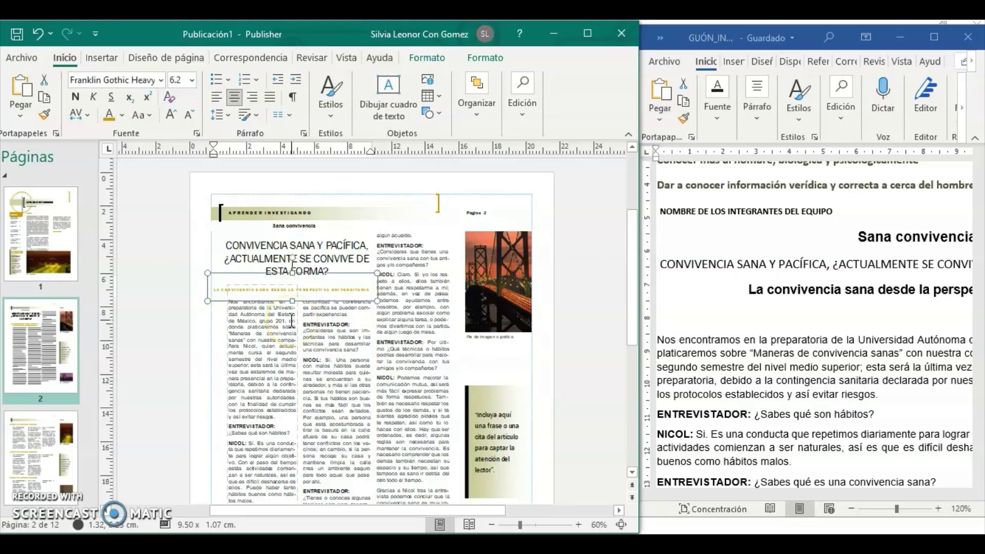
Step: Lower the top edge of the third text column so its text starts further below the page header
{"action": "scroll", "coordinate": [291, 321], "scroll_direction": "down", "scroll_amount": 5}
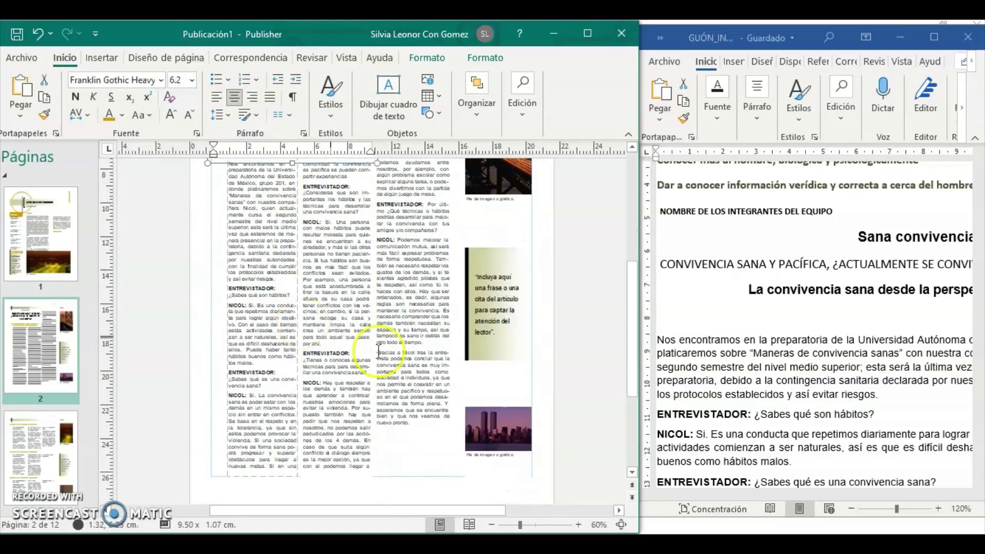
{"action": "left_click", "coordinate": [400, 350]}
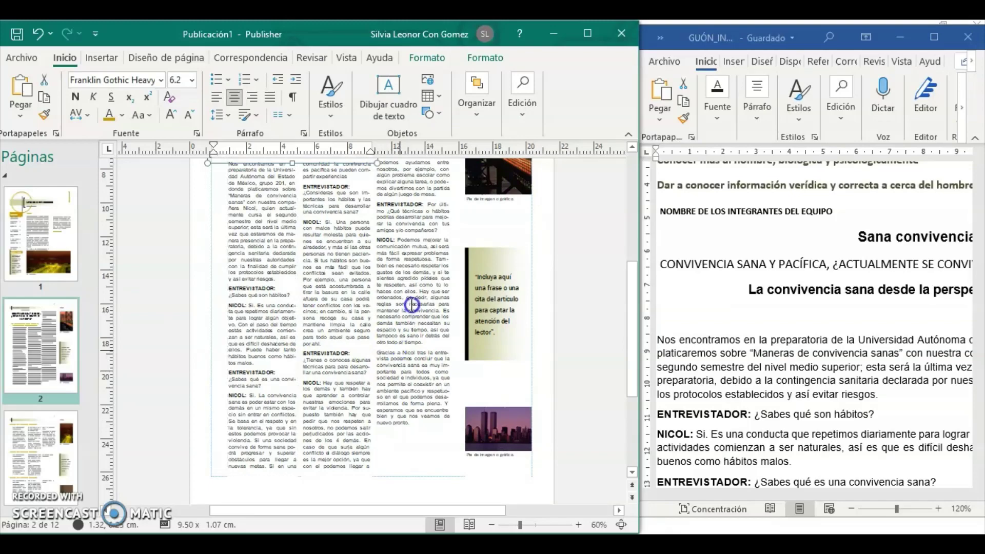
{"action": "scroll", "coordinate": [412, 304], "scroll_direction": "up", "scroll_amount": 5}
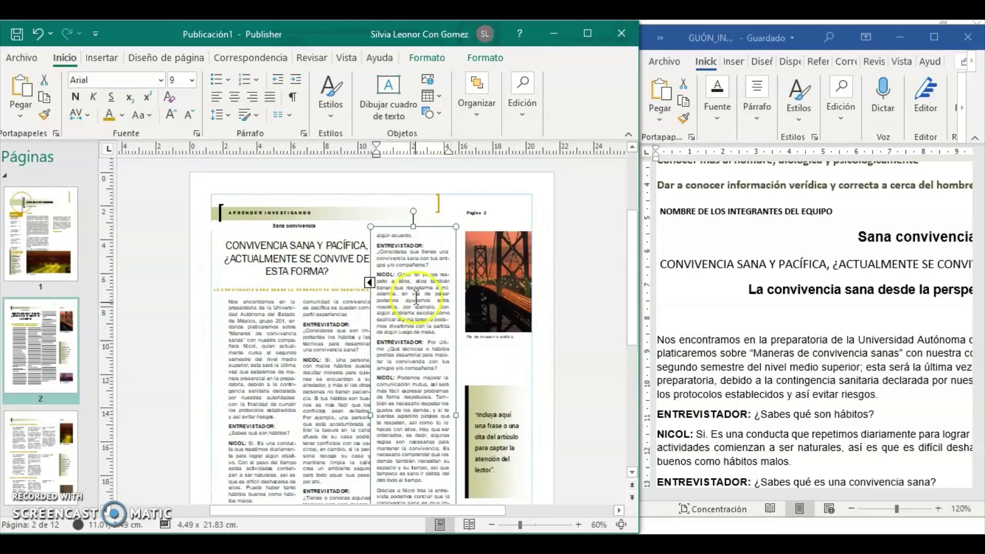
{"action": "left_click", "coordinate": [340, 292]}
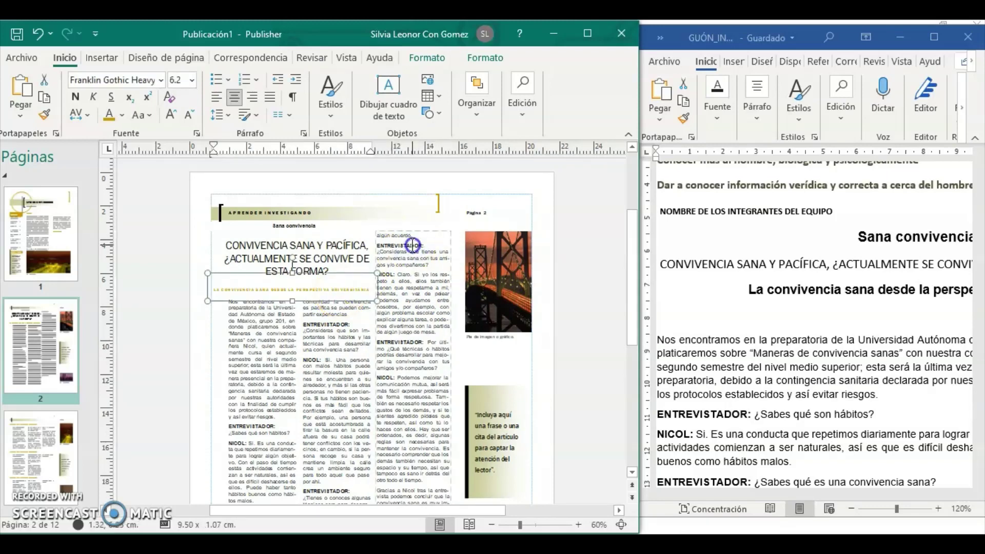
{"action": "left_click", "coordinate": [417, 235]}
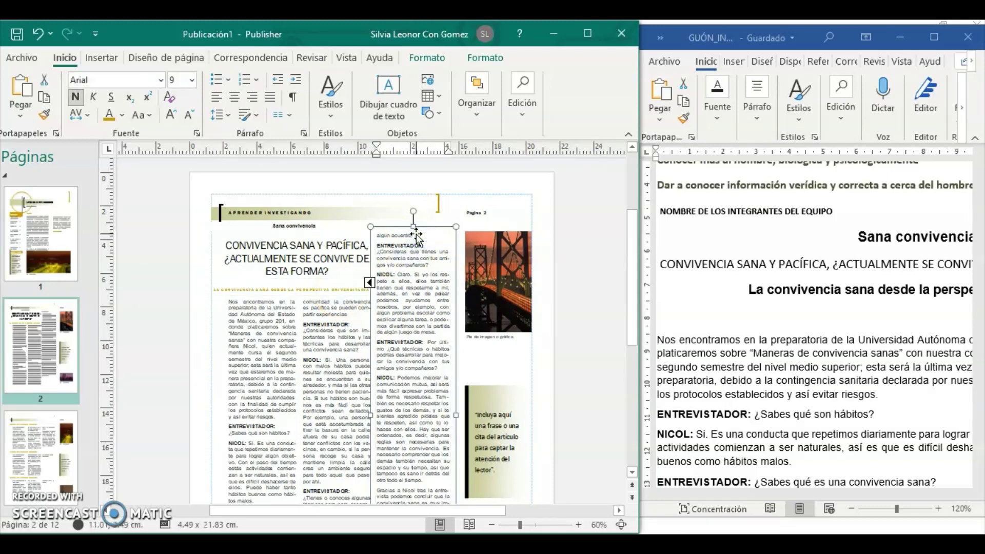
{"action": "left_click_drag", "start_coordinate": [414, 226], "coordinate": [413, 255]}
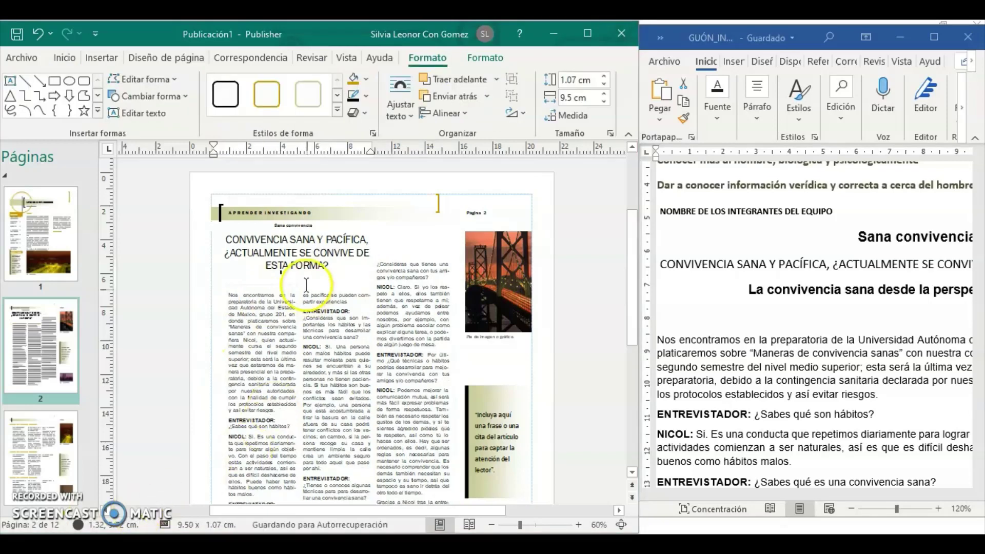
Step: Bring the subtitle text box beneath the main title to the front of the overlapping title box
{"action": "left_click_drag", "start_coordinate": [306, 286], "coordinate": [306, 284]}
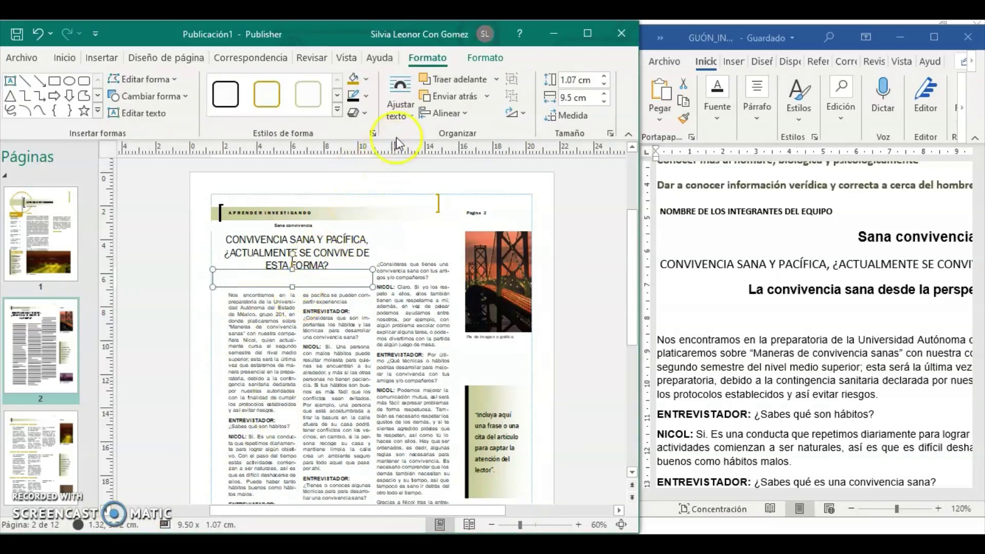
{"action": "left_click", "coordinate": [496, 78]}
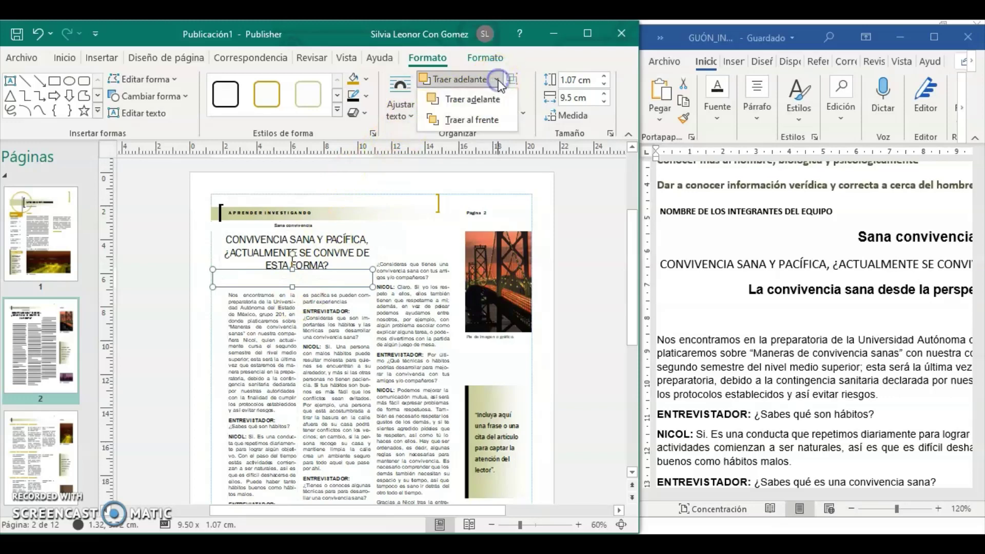
{"action": "left_click", "coordinate": [490, 119]}
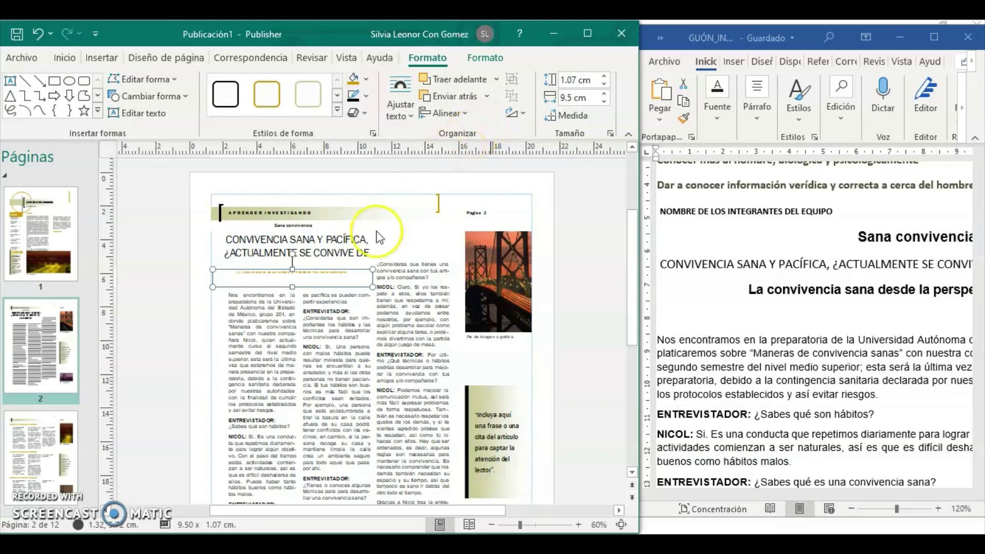
Step: Increase the font size of the subtitle "La convivencia sana desde la perspectiva universitaria" to 8
{"action": "left_click", "coordinate": [346, 272]}
{"action": "left_click", "coordinate": [350, 273]}
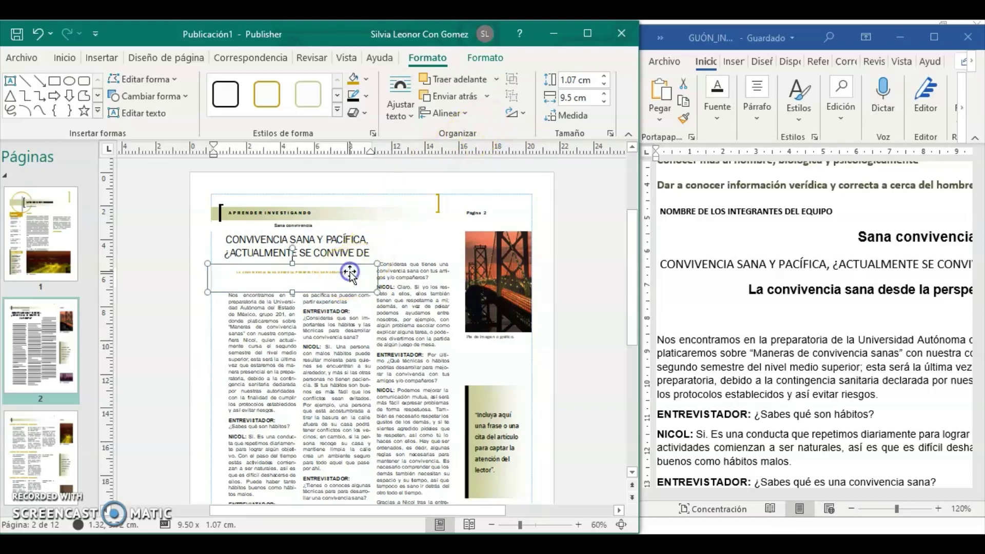
{"action": "left_click_drag", "start_coordinate": [351, 272], "coordinate": [233, 274]}
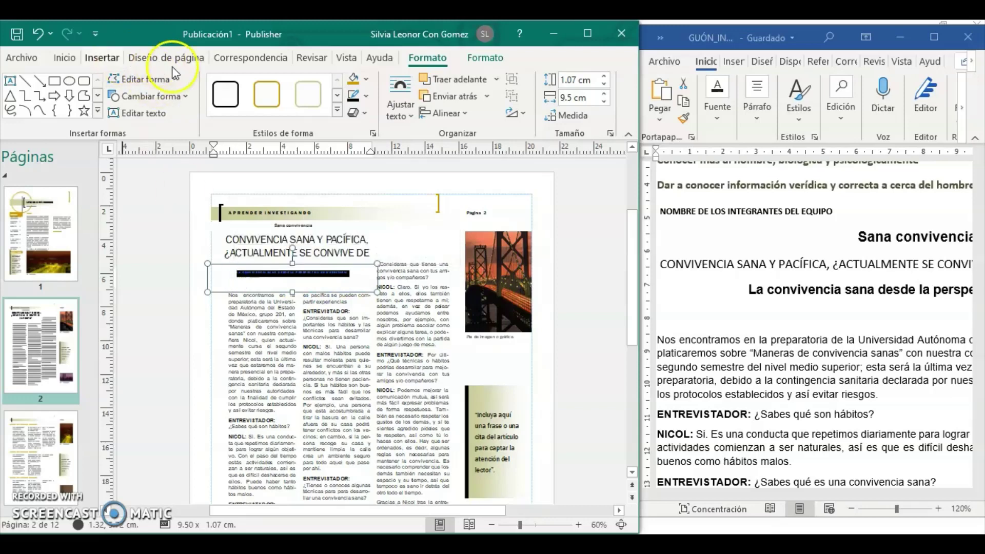
{"action": "left_click", "coordinate": [65, 58]}
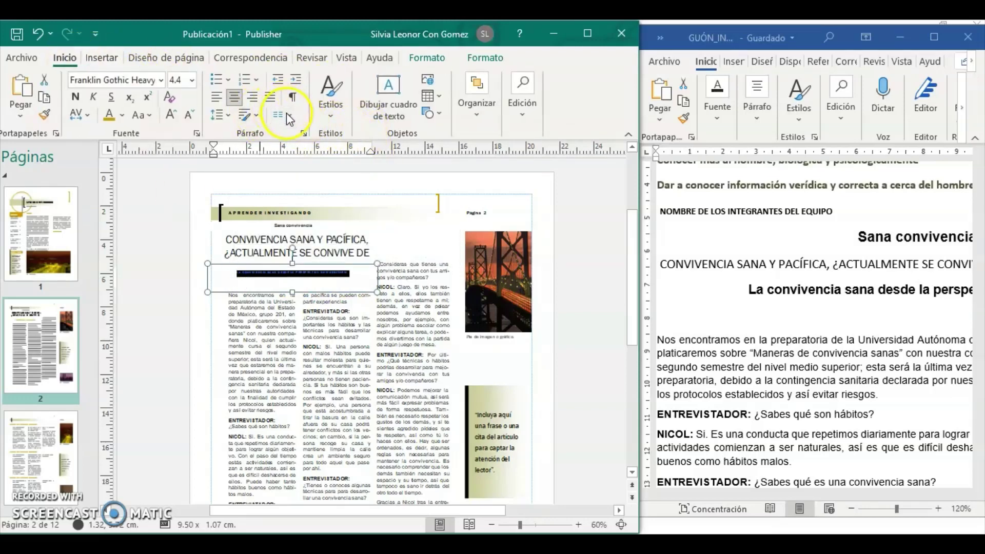
{"action": "left_click", "coordinate": [177, 116]}
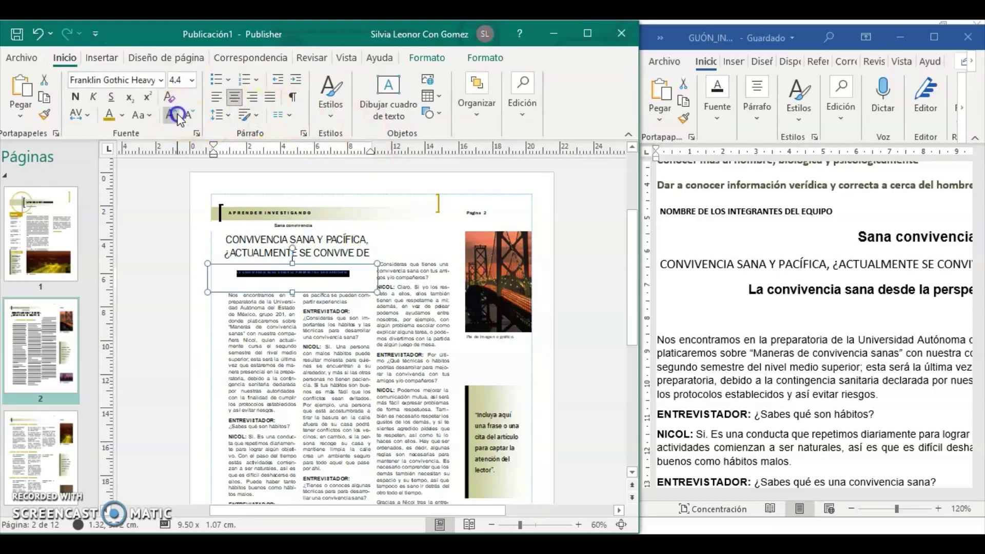
{"action": "left_click", "coordinate": [177, 116]}
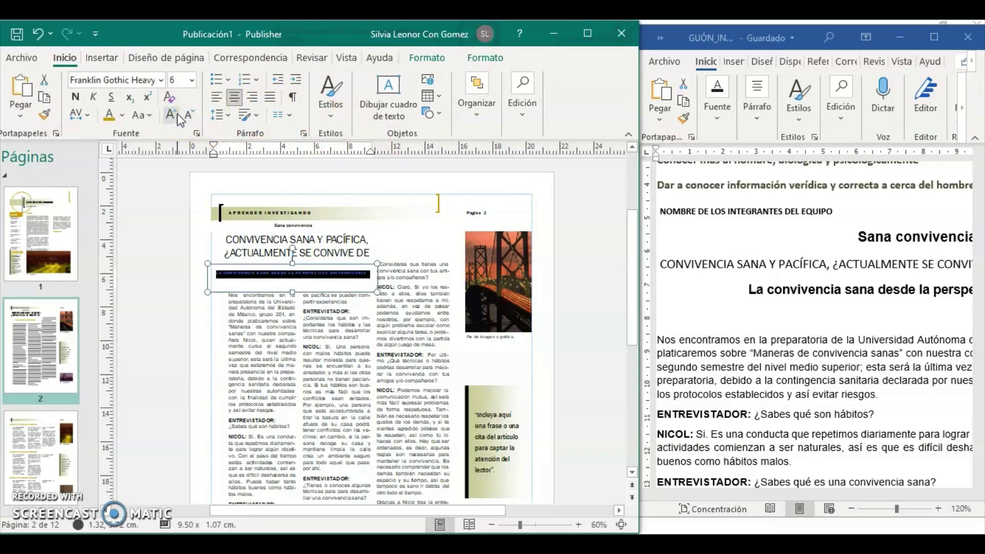
{"action": "left_click", "coordinate": [177, 115]}
{"action": "left_click", "coordinate": [177, 114]}
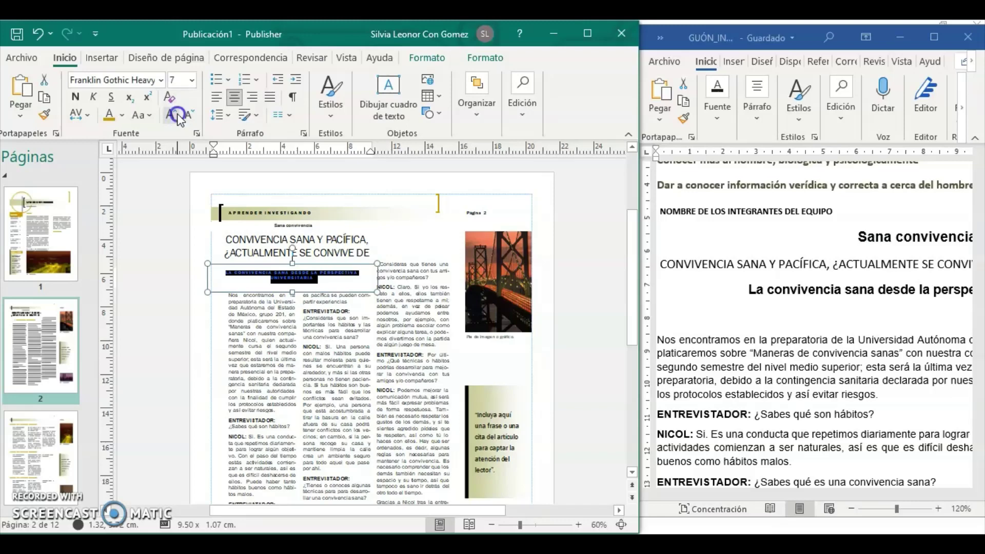
{"action": "left_click", "coordinate": [177, 114]}
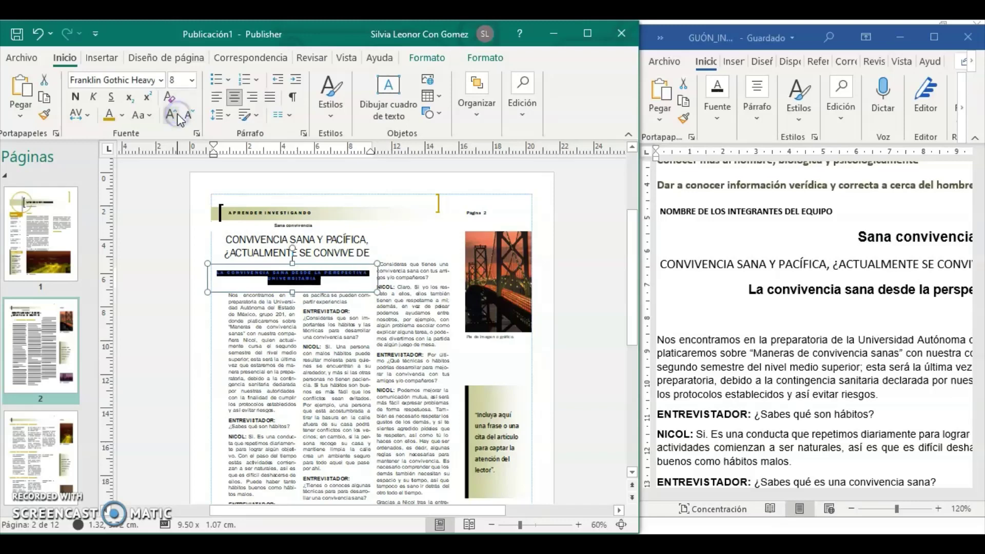
Step: Insert a blank line before "Nos encontramos" at the start of the first interview column
{"action": "left_click", "coordinate": [377, 239], "text": "shift"}
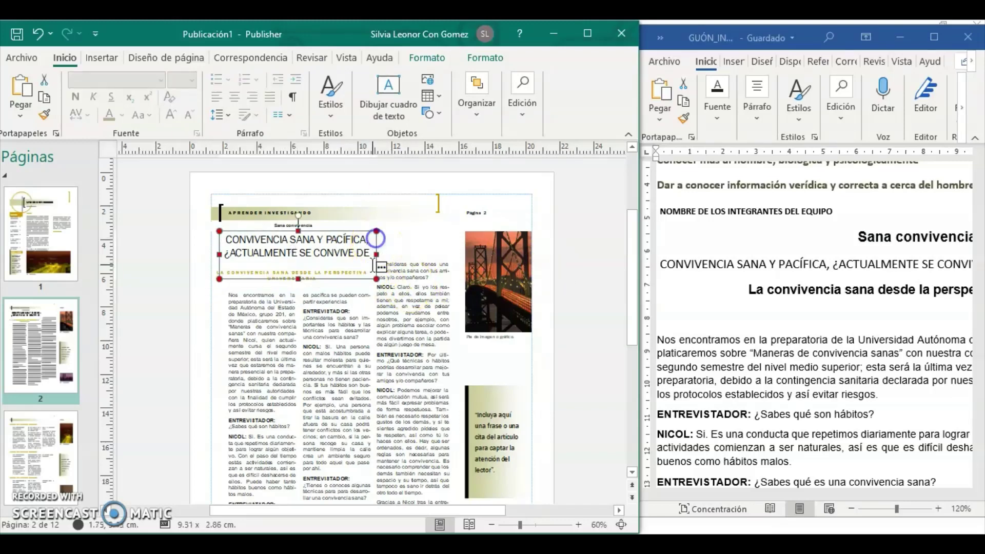
{"action": "left_click", "coordinate": [268, 301]}
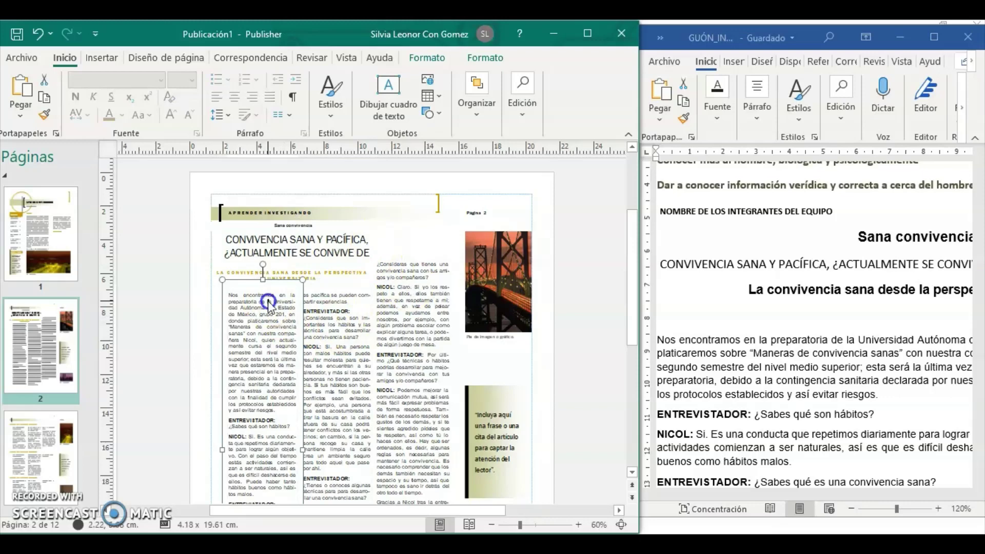
{"action": "left_click", "coordinate": [233, 290]}
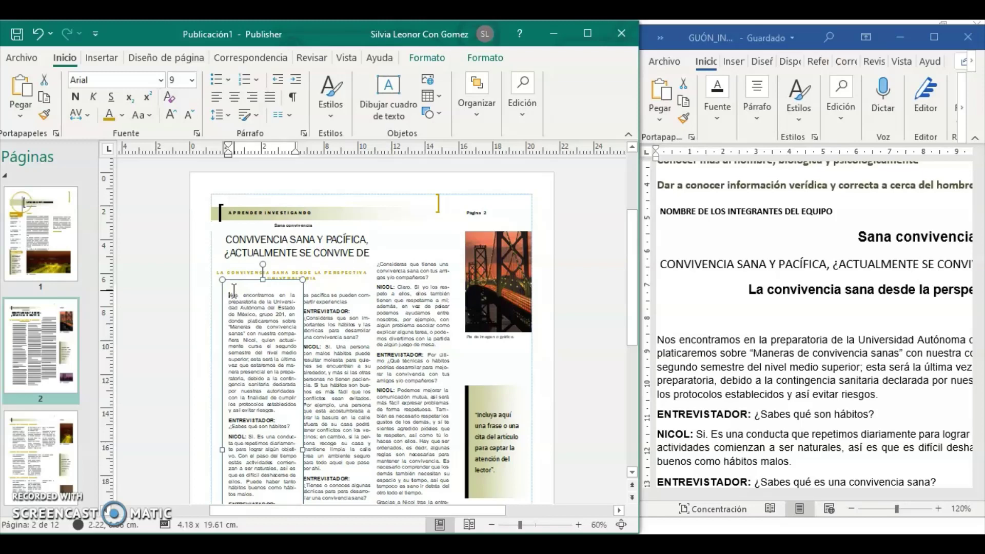
{"action": "key", "text": "Return"}
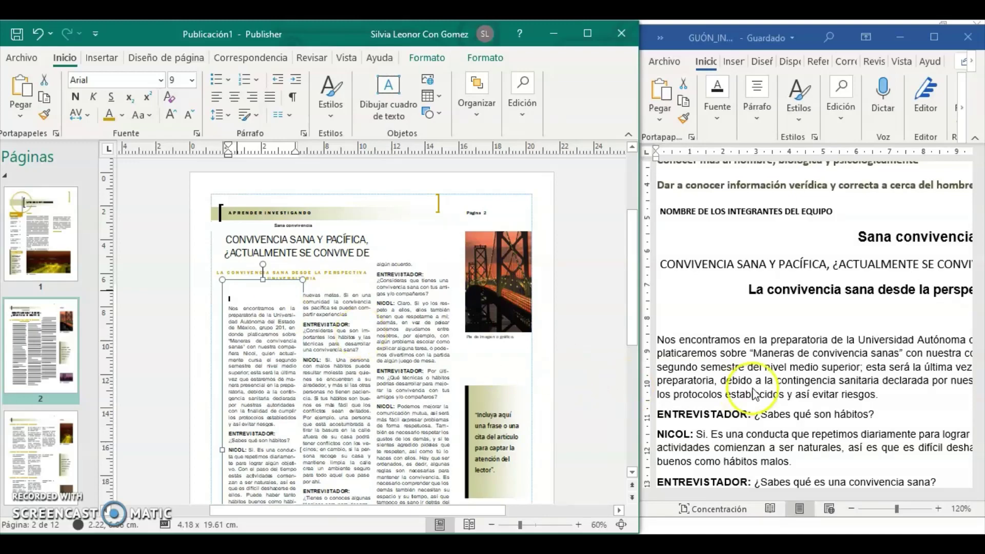
Step: Copy the author's full name that follows the interview's closing paragraph in the Word script
{"action": "scroll", "coordinate": [756, 394], "scroll_direction": "down", "scroll_amount": 10}
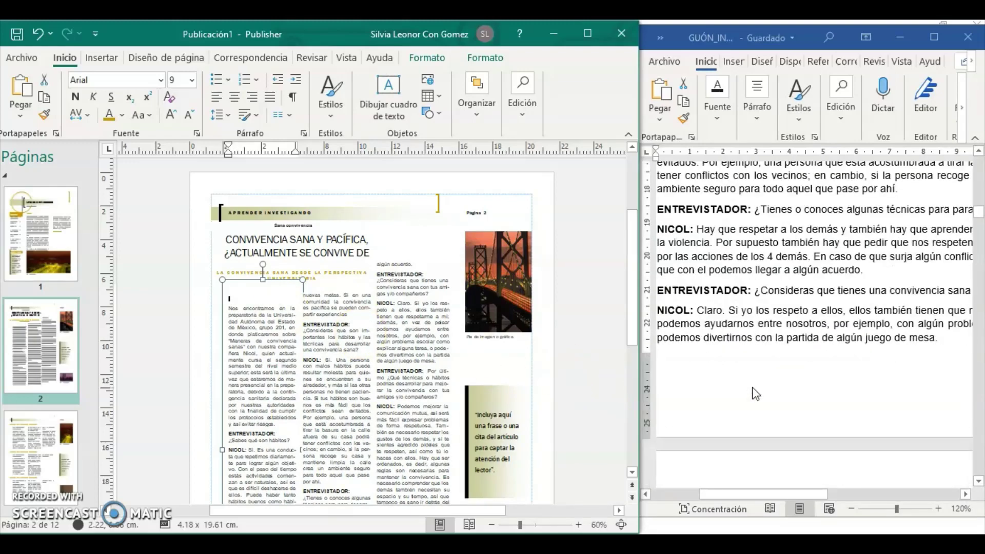
{"action": "scroll", "coordinate": [755, 394], "scroll_direction": "down", "scroll_amount": 5}
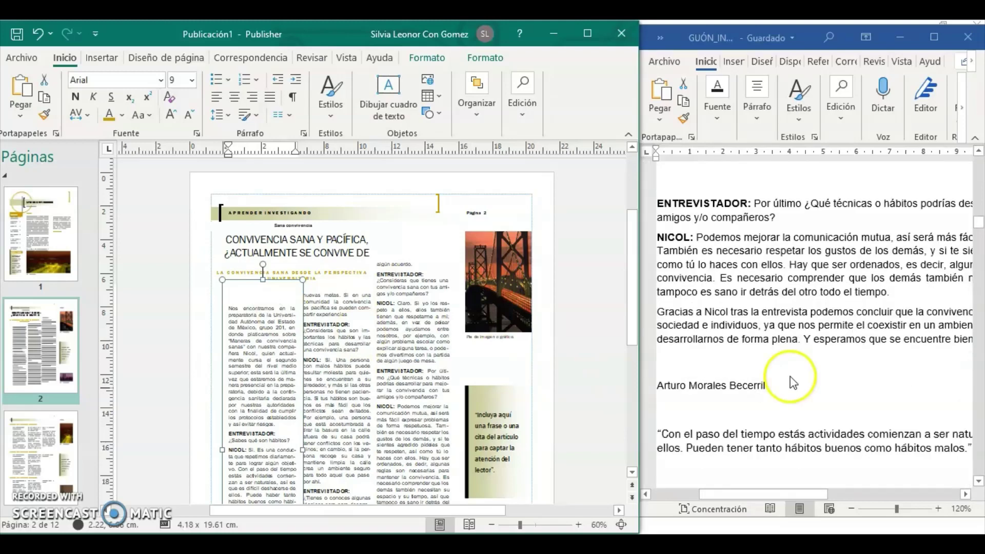
{"action": "left_click", "coordinate": [769, 385]}
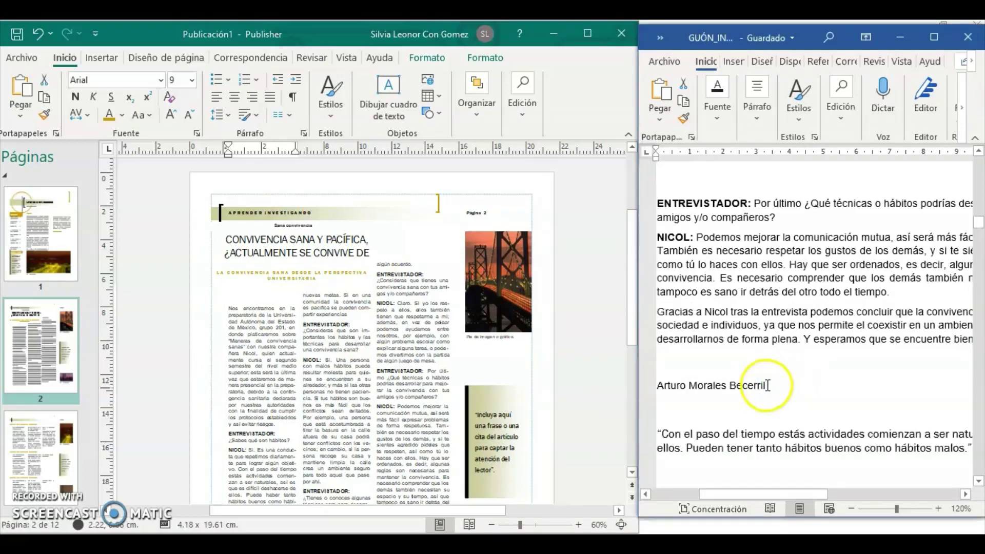
{"action": "left_click_drag", "start_coordinate": [766, 385], "coordinate": [667, 382]}
{"action": "key", "text": "ctrl+c"}
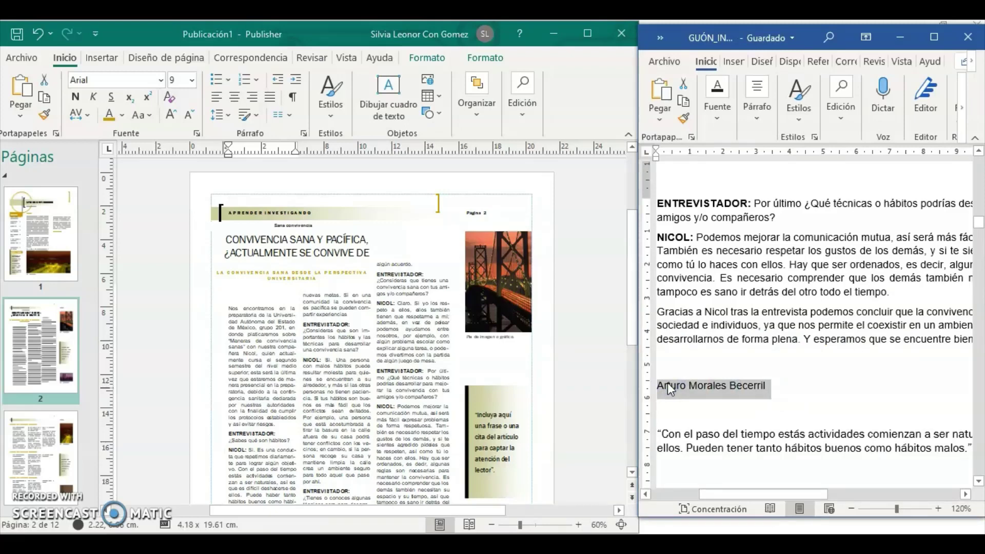
Step: Paste the author's name into the blank line atop Publisher's first interview column and remove the extra line break
{"action": "left_click", "coordinate": [255, 299]}
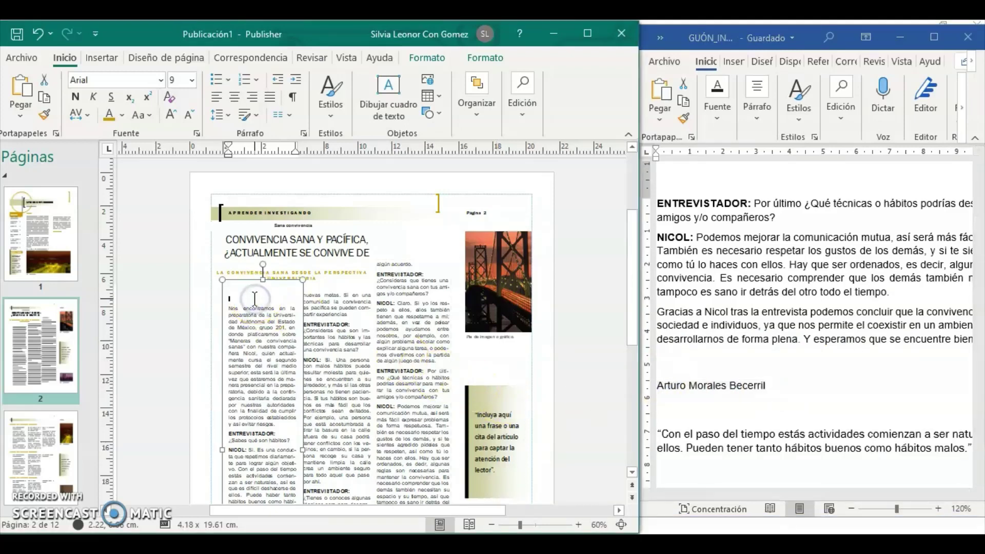
{"action": "key", "text": "ctrl+v"}
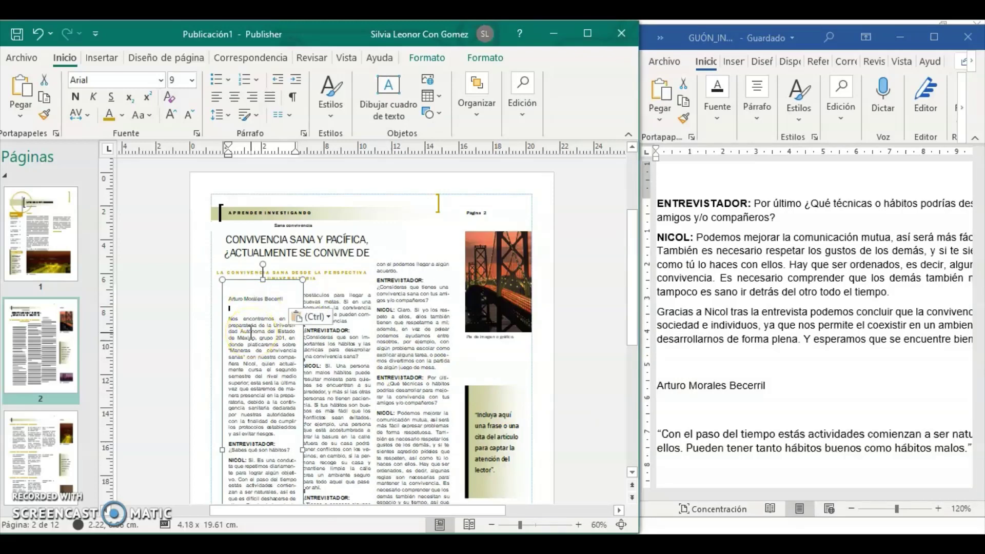
{"action": "key", "text": "BackSpace"}
{"action": "left_click", "coordinate": [353, 377]}
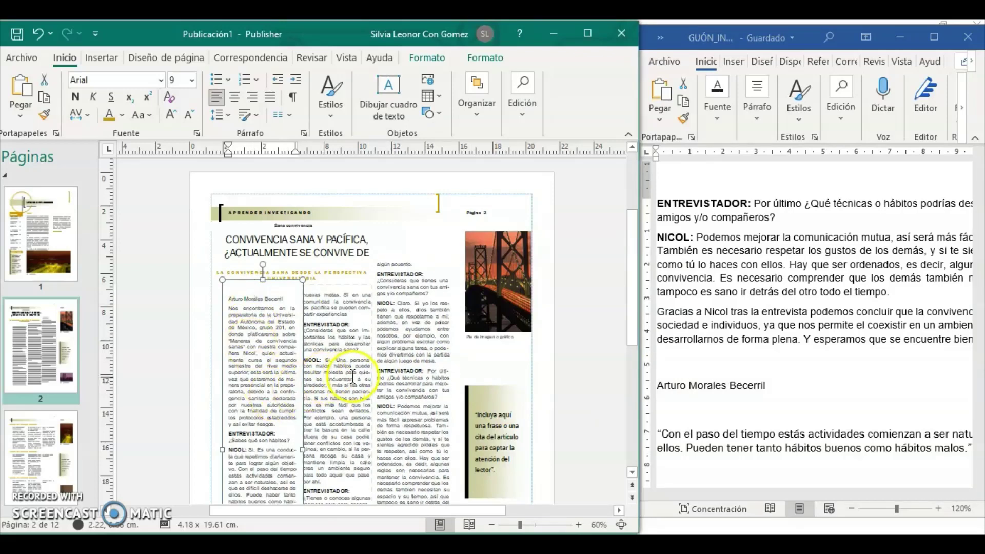
{"action": "left_click", "coordinate": [281, 299]}
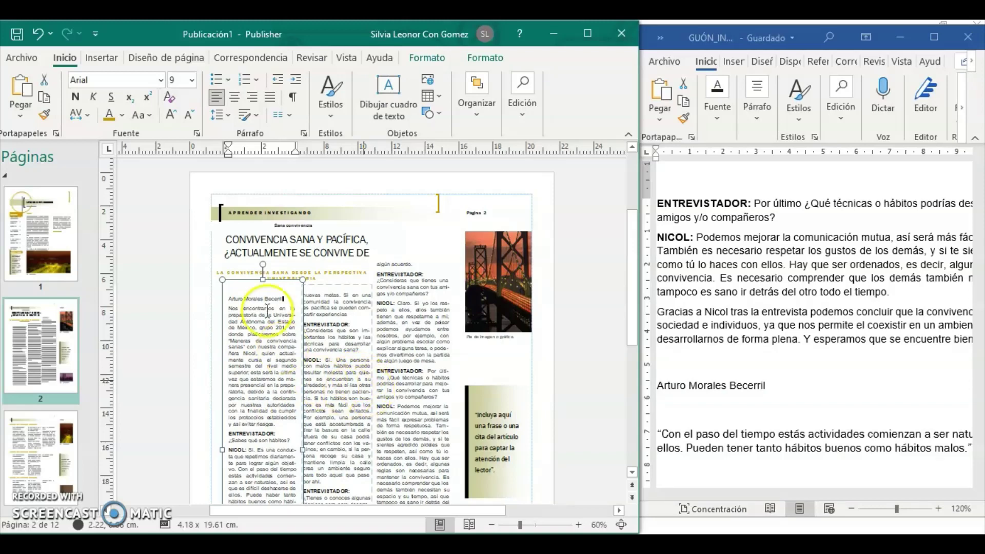
Step: Select the whole quotation beginning "Con el paso del tiempo estás actividades" beneath the author's name in the Word script
{"action": "scroll", "coordinate": [289, 425], "scroll_direction": "down", "scroll_amount": 1}
{"action": "scroll", "coordinate": [295, 424], "scroll_direction": "down", "scroll_amount": 3}
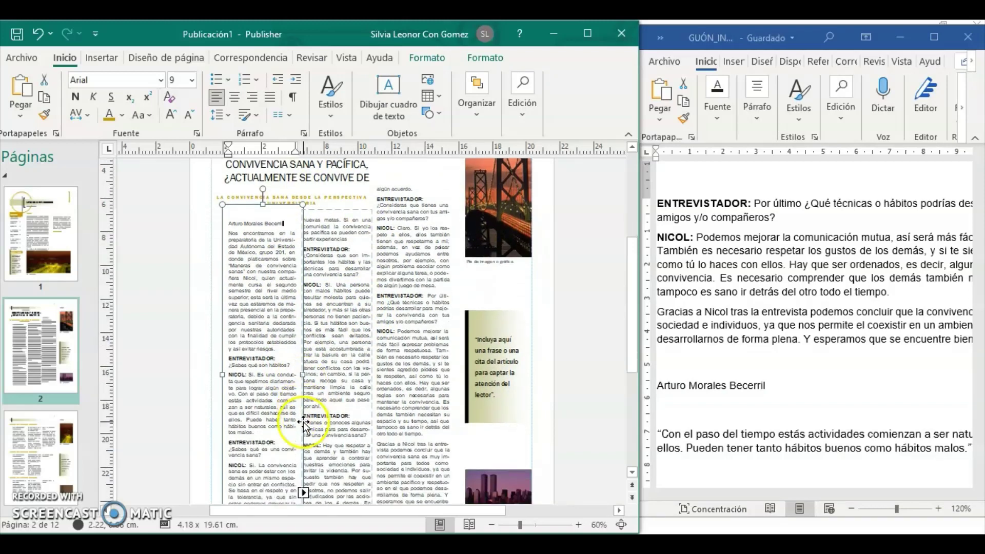
{"action": "scroll", "coordinate": [304, 426], "scroll_direction": "down", "scroll_amount": 1}
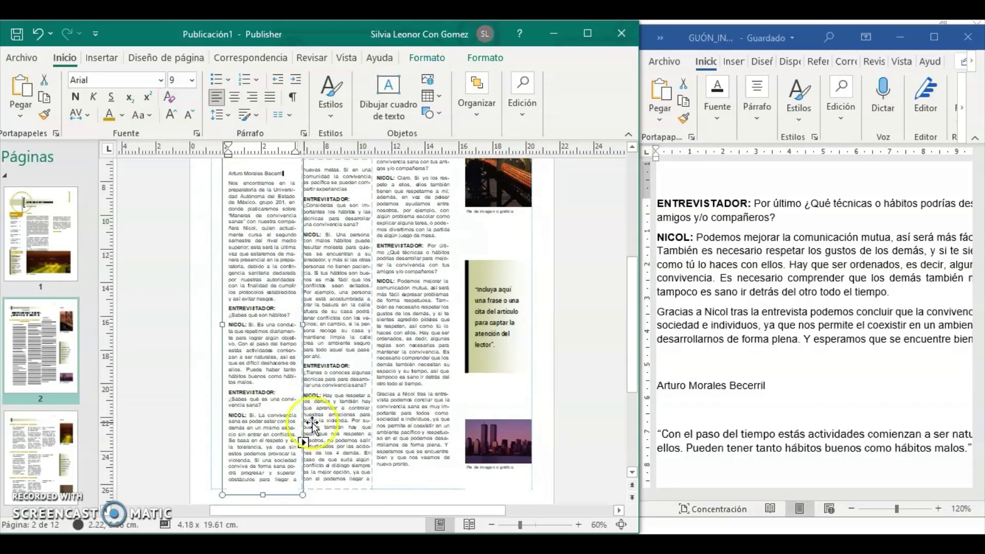
{"action": "scroll", "coordinate": [419, 304], "scroll_direction": "up", "scroll_amount": 2}
{"action": "scroll", "coordinate": [419, 304], "scroll_direction": "up", "scroll_amount": 2}
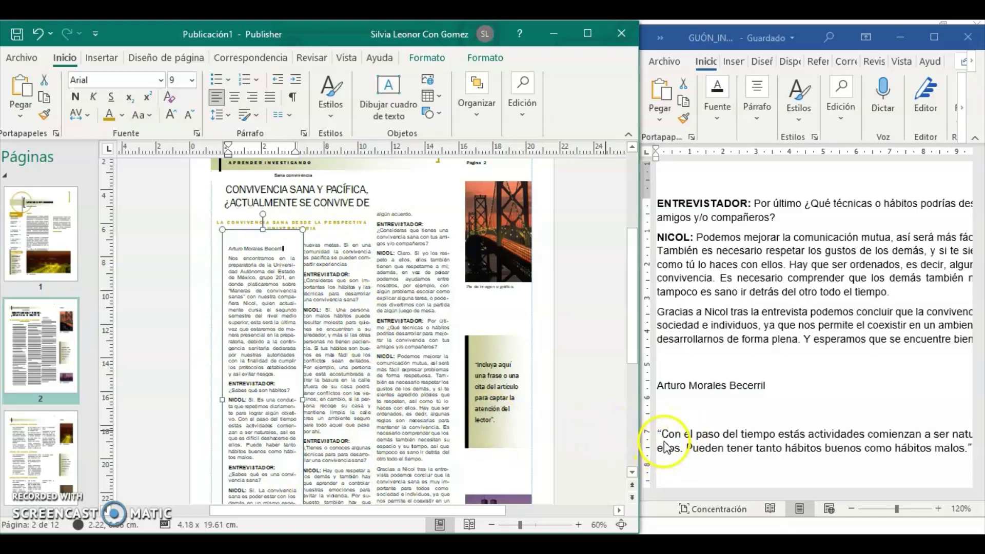
{"action": "left_click", "coordinate": [739, 501]}
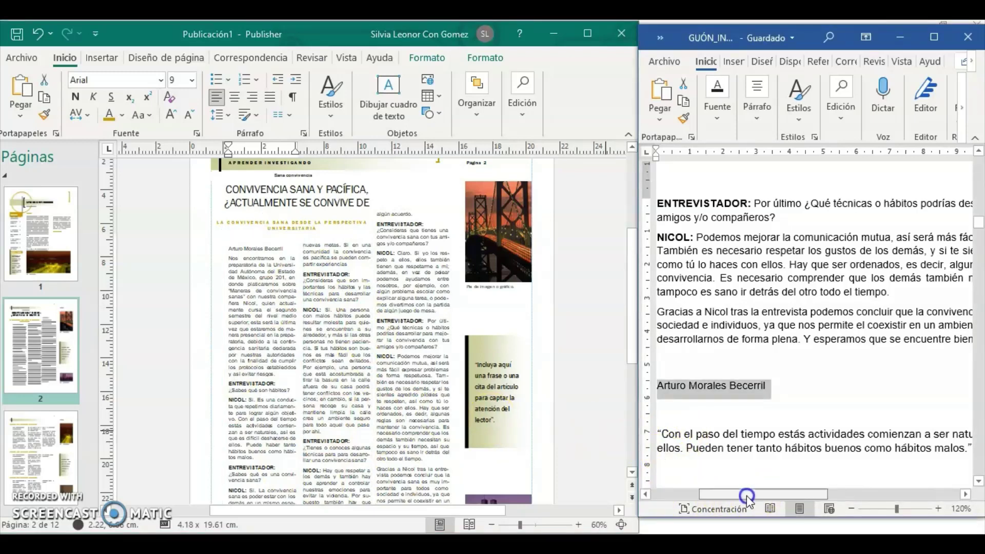
{"action": "left_click_drag", "start_coordinate": [681, 435], "coordinate": [820, 457]}
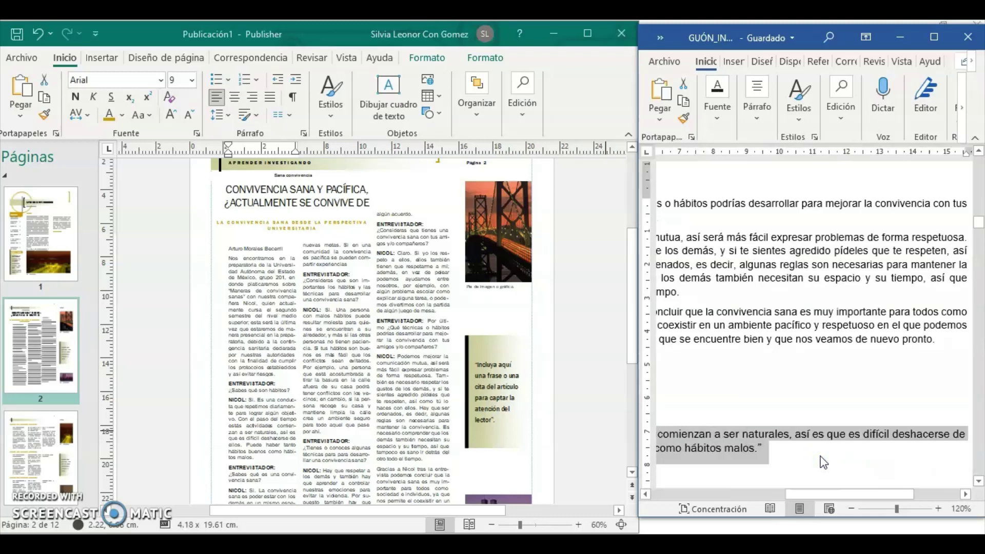
Step: Replace Publisher's pull-quote placeholder with the quotation "Con el paso del tiempo estás actividades…" from the Word script
{"action": "left_click", "coordinate": [504, 426]}
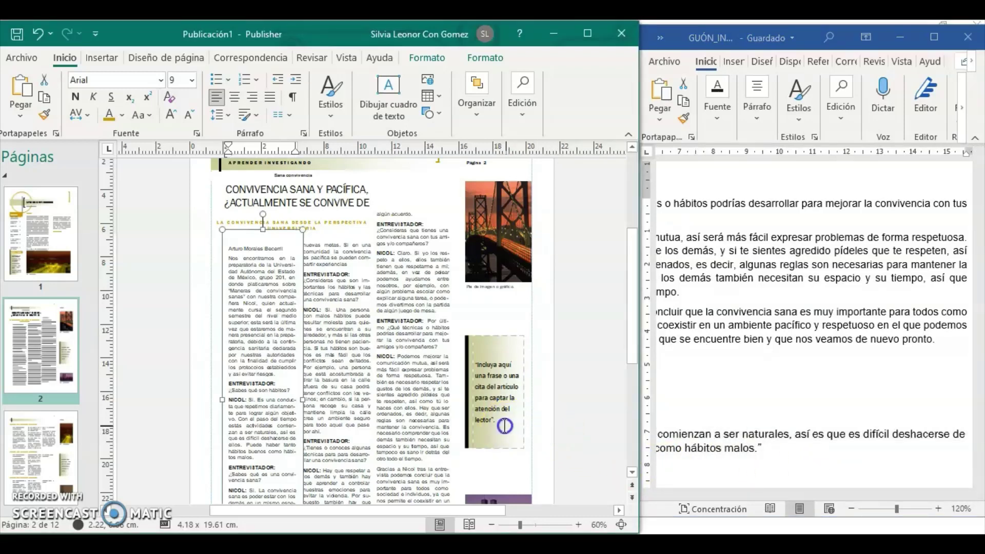
{"action": "left_click_drag", "start_coordinate": [504, 426], "coordinate": [471, 382]}
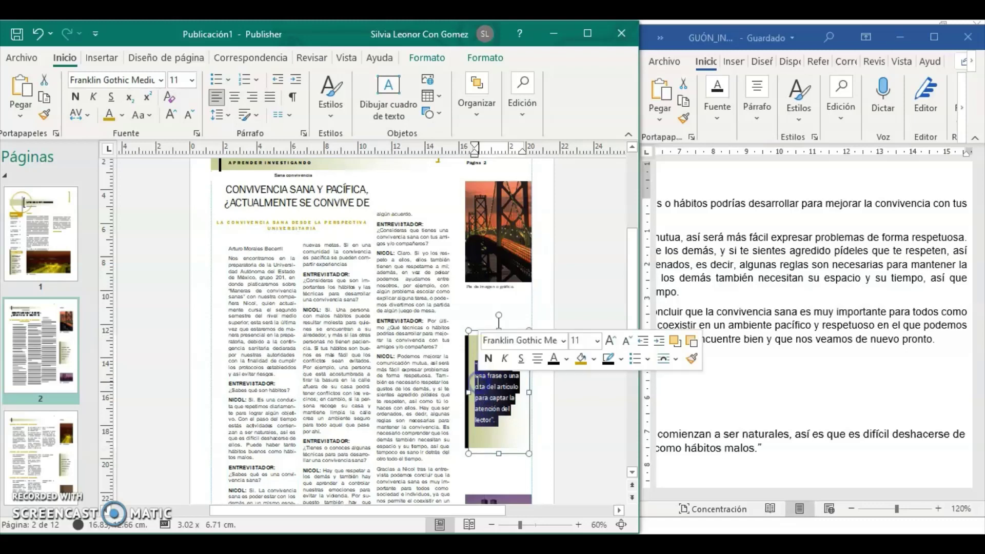
{"action": "type", "text": "\"Con el paso del tiempo estas actividades comienzan a ser naturales, así es que es difícil deshacerse de ellos. Pueden tener tanto hábitos buenos como hábitos malos.\""}
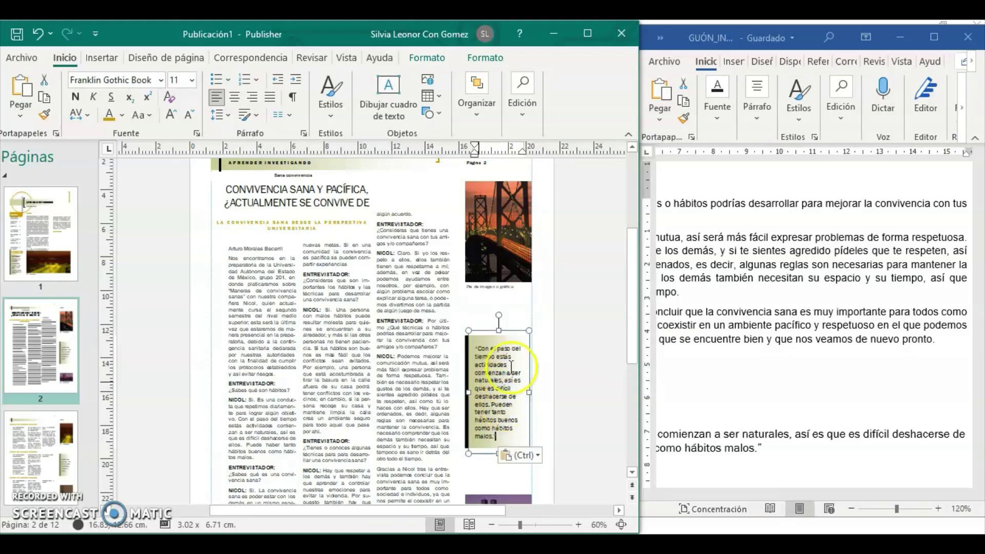
Step: Enlarge the city skyline picture on page 2 by raising its top edge toward the pull quote
{"action": "right_click", "coordinate": [516, 260]}
{"action": "left_click", "coordinate": [516, 260]}
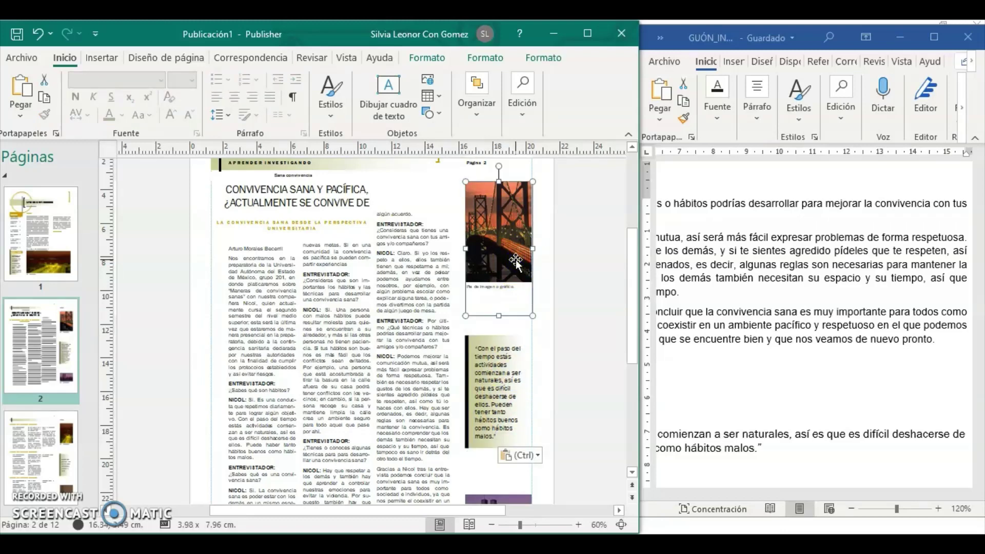
{"action": "scroll", "coordinate": [515, 259], "scroll_direction": "down", "scroll_amount": 3}
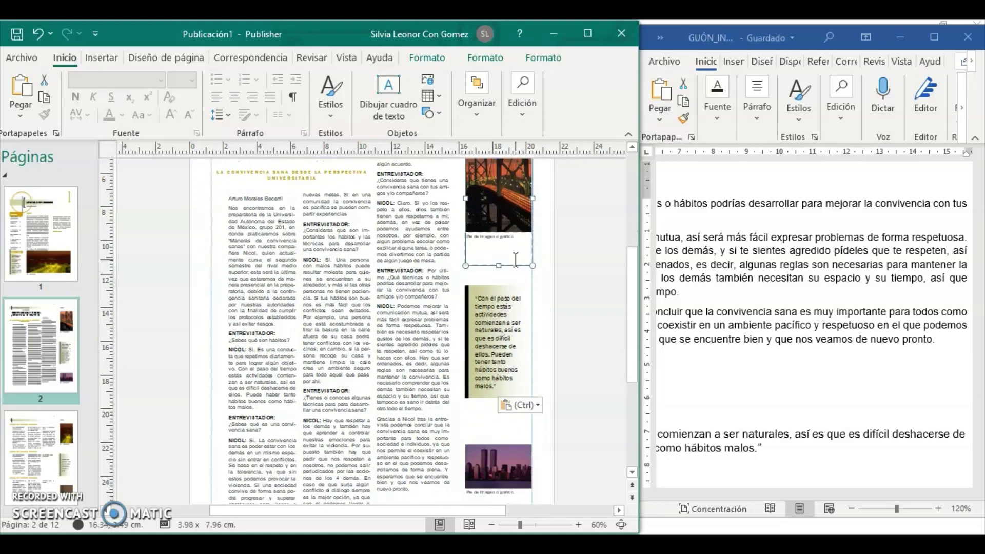
{"action": "scroll", "coordinate": [515, 260], "scroll_direction": "down", "scroll_amount": 1}
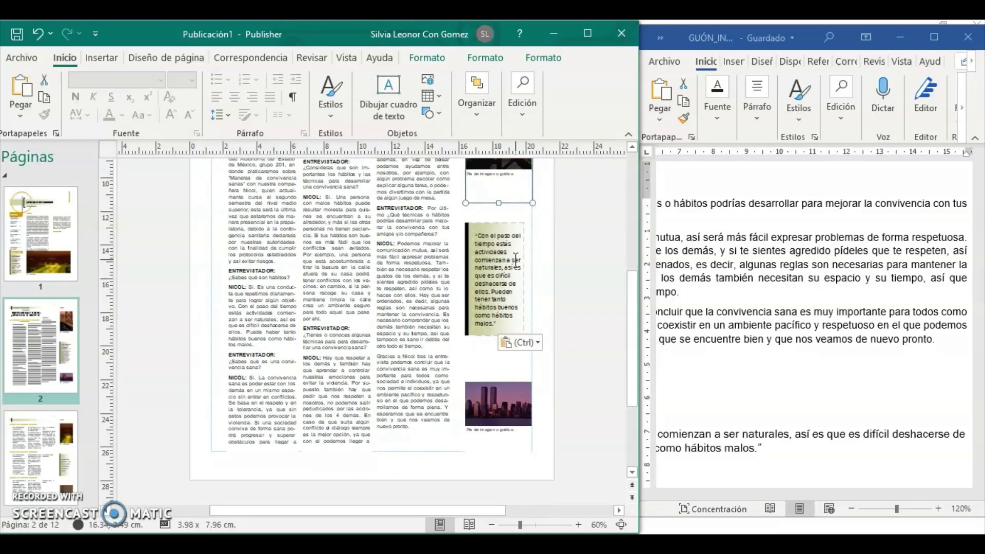
{"action": "left_click", "coordinate": [504, 407]}
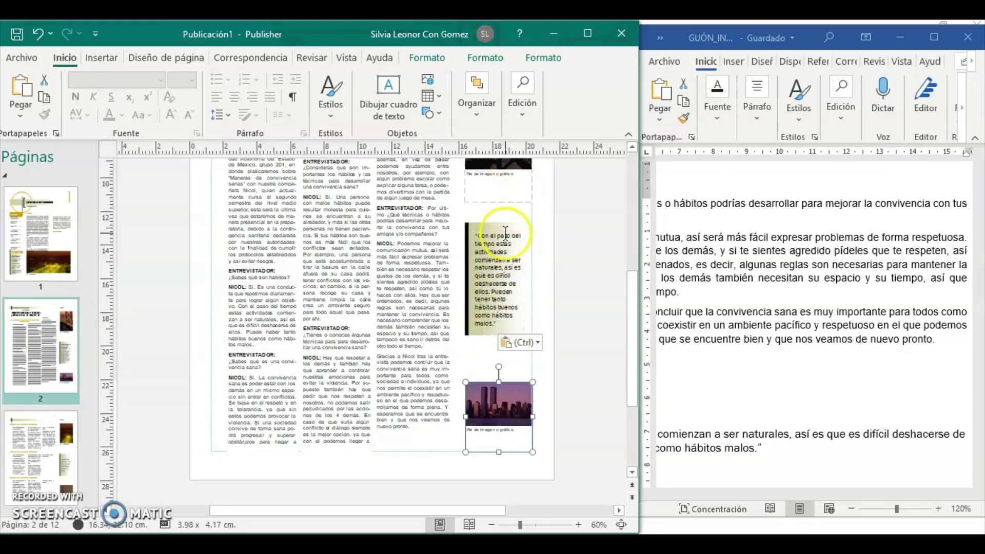
{"action": "left_click_drag", "start_coordinate": [500, 385], "coordinate": [498, 354]}
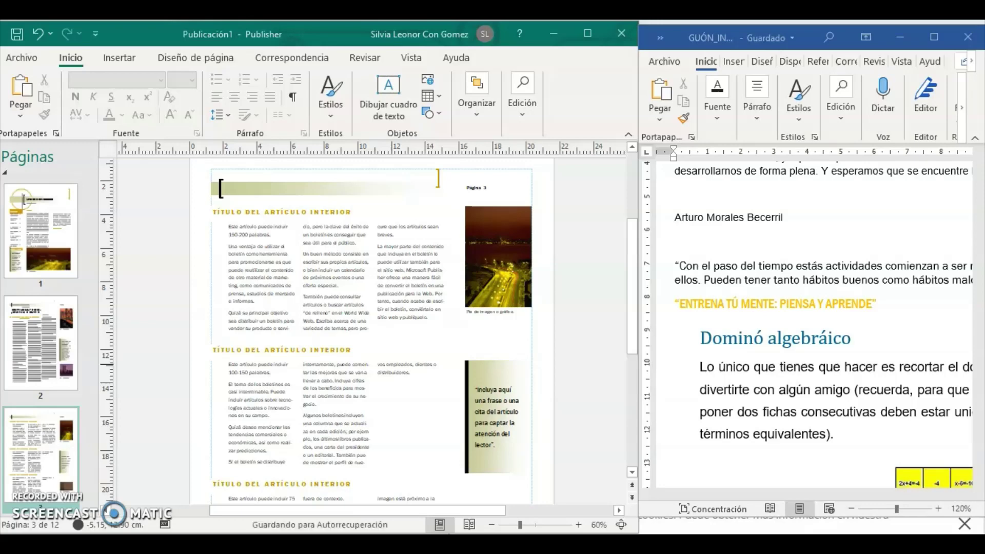
Step: Replace page 3's first article title with "ENTRENA TÚ MENTE: PIENSA Y APRENDE" from the Word script, using the placeholder's text formatting
{"action": "left_click", "coordinate": [877, 305]}
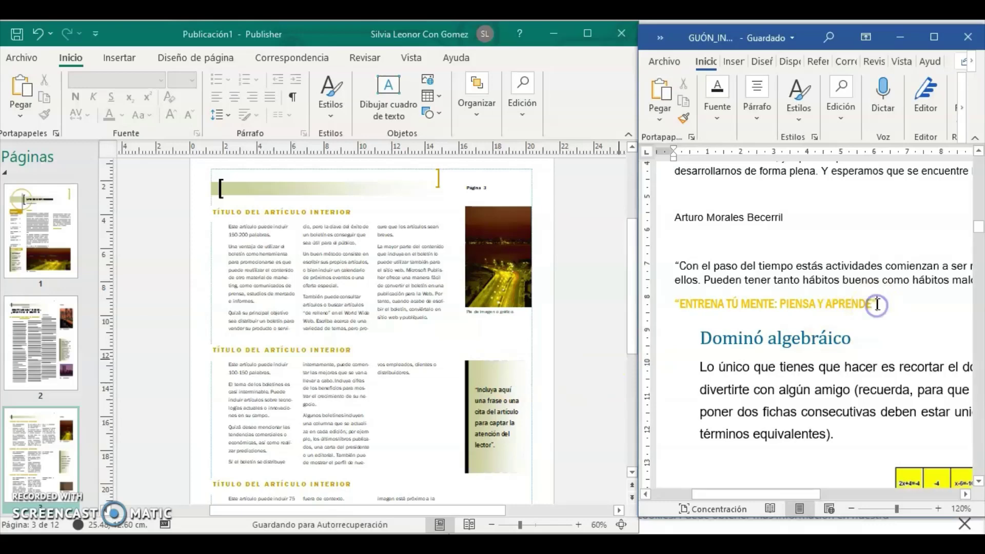
{"action": "left_click_drag", "start_coordinate": [880, 299], "coordinate": [672, 305]}
{"action": "key", "text": "ctrl+c"}
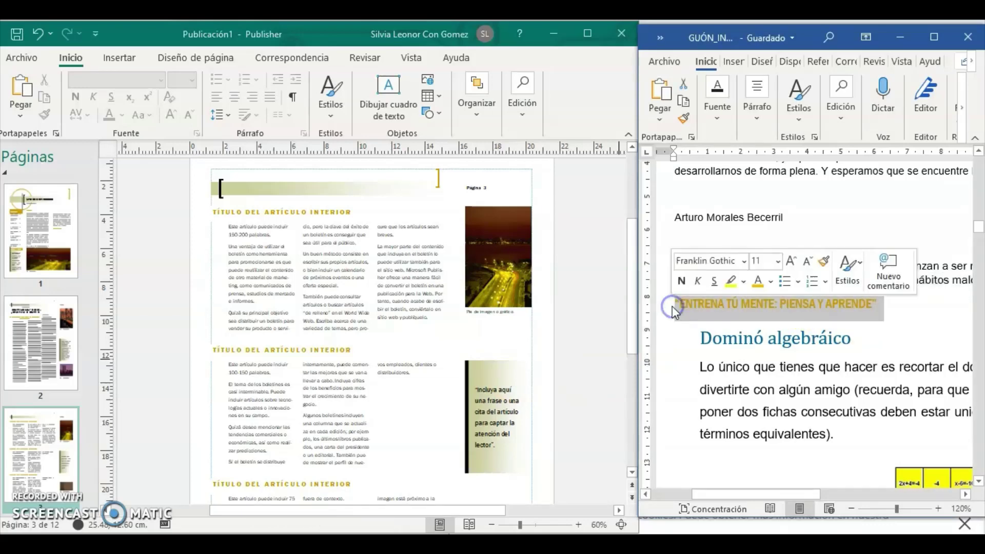
{"action": "left_click", "coordinate": [204, 207]}
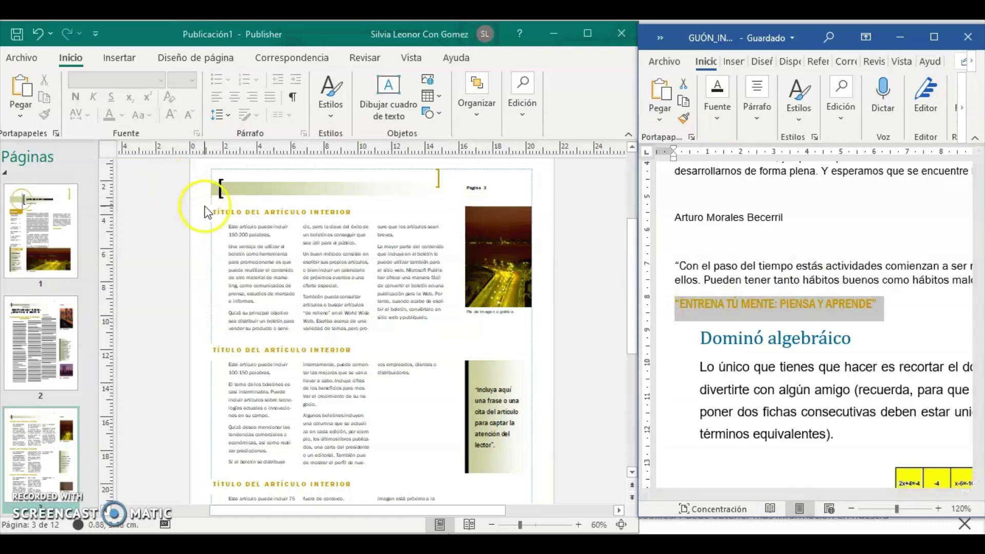
{"action": "triple_click", "coordinate": [235, 210]}
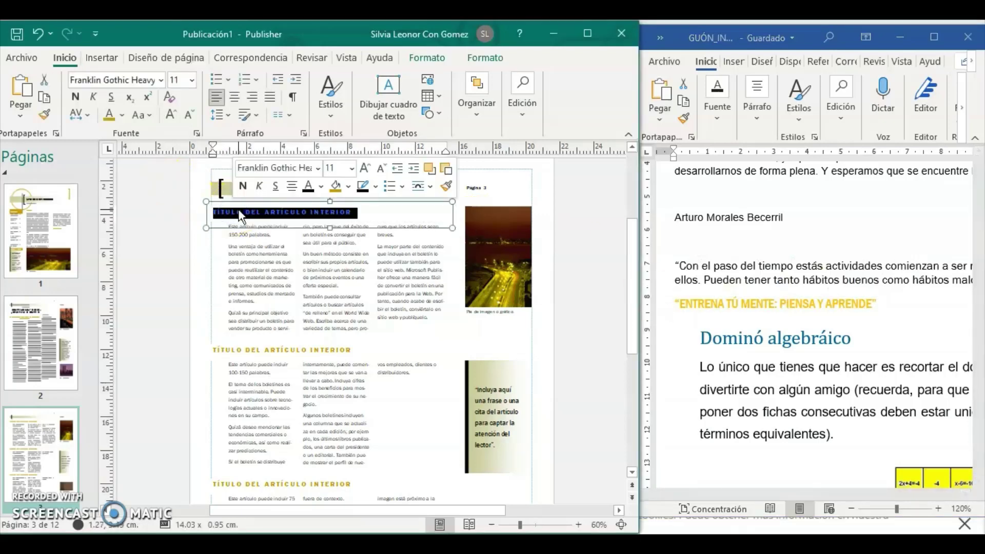
{"action": "key", "text": "ctrl+v"}
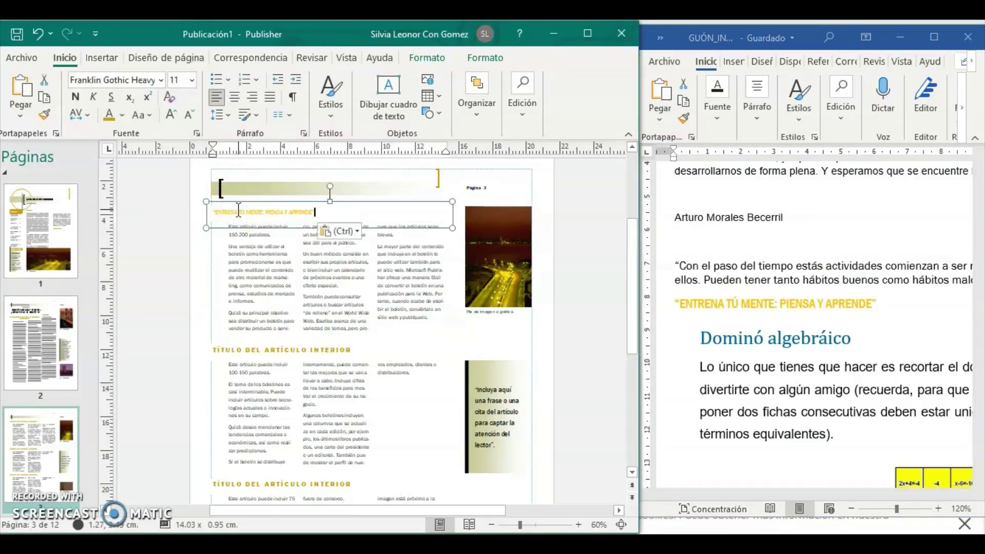
{"action": "left_click", "coordinate": [355, 230]}
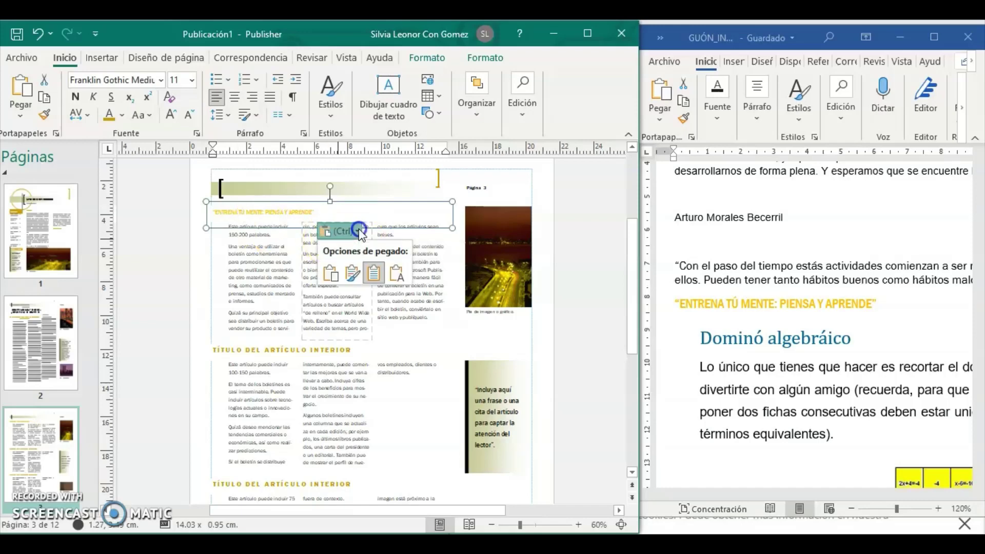
{"action": "left_click", "coordinate": [385, 269]}
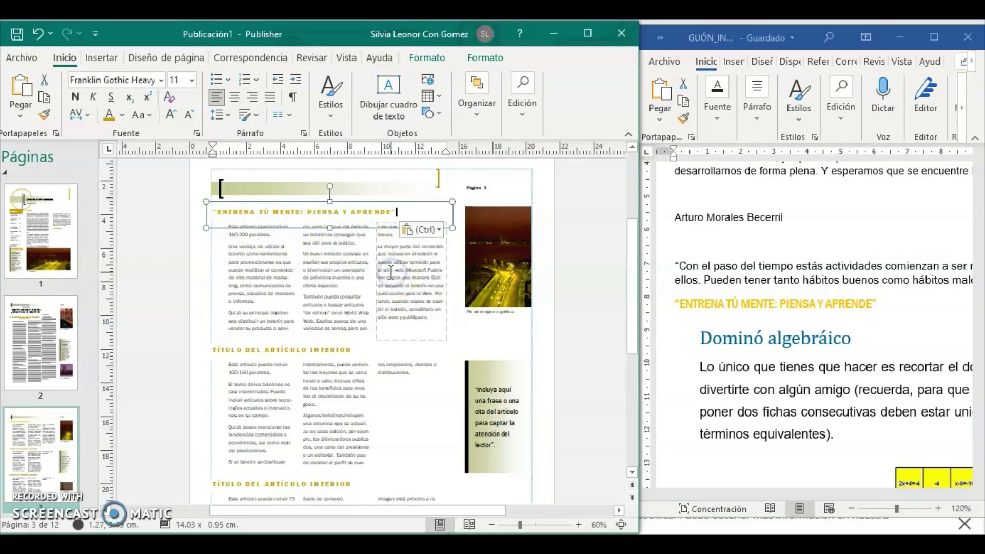
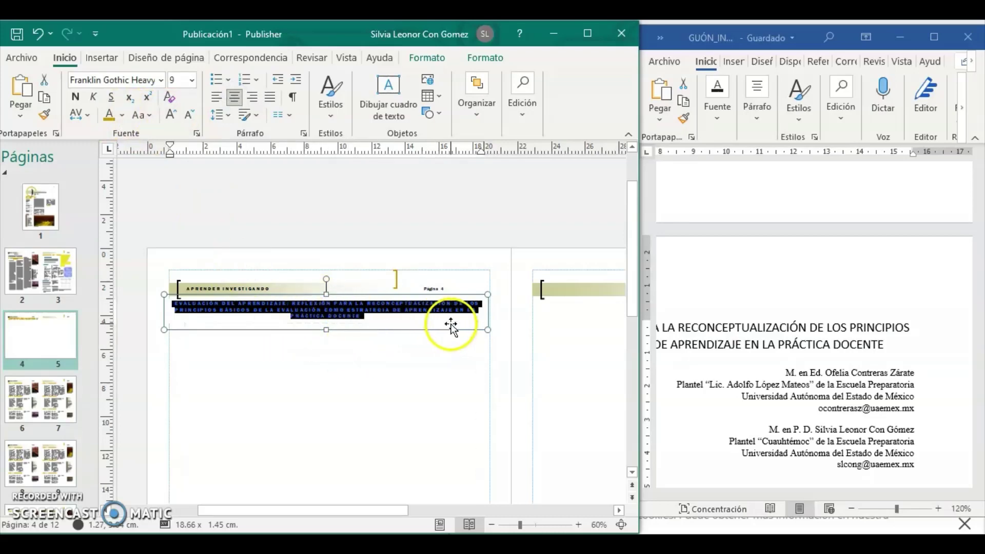
Step: Copy both authors' names, schools and e-mails from the Word script into the empty text box below page 4's title
{"action": "left_click", "coordinate": [445, 336]}
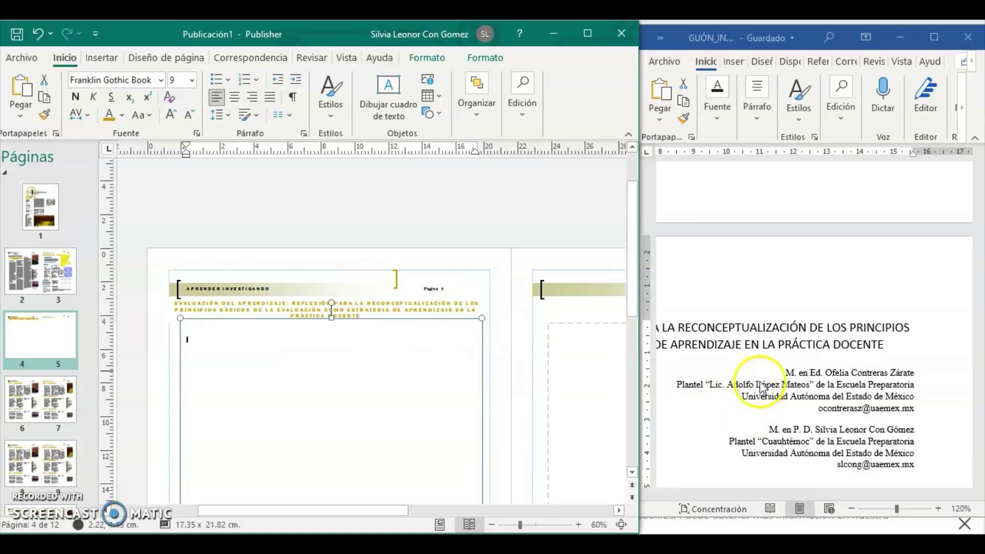
{"action": "left_click", "coordinate": [784, 368]}
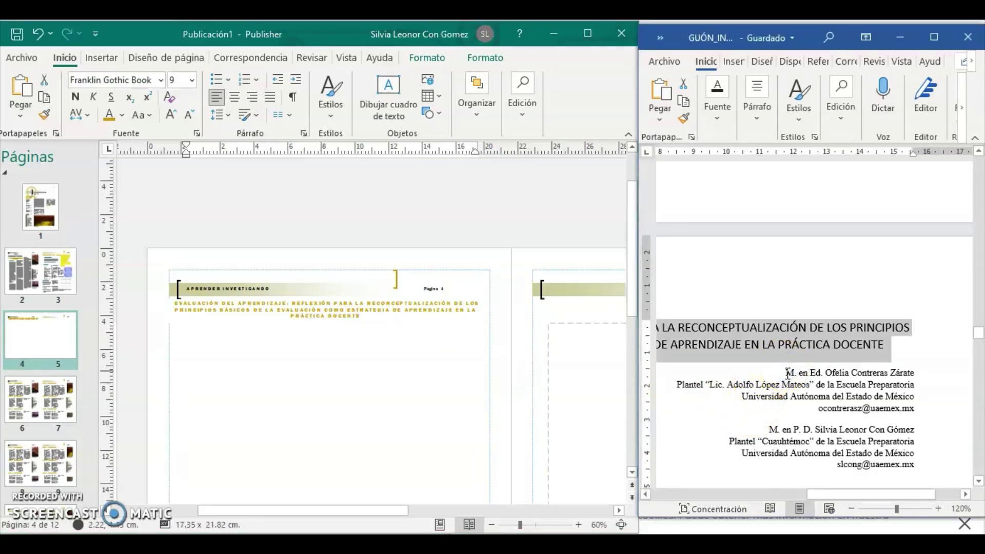
{"action": "left_click_drag", "start_coordinate": [787, 372], "coordinate": [920, 467]}
{"action": "key", "text": "ctrl+c"}
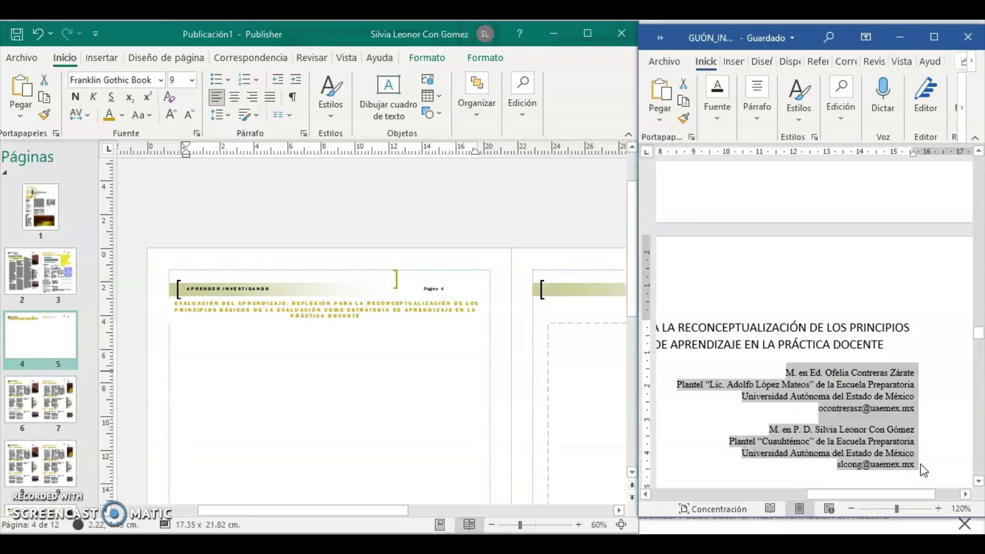
{"action": "left_click", "coordinate": [413, 347]}
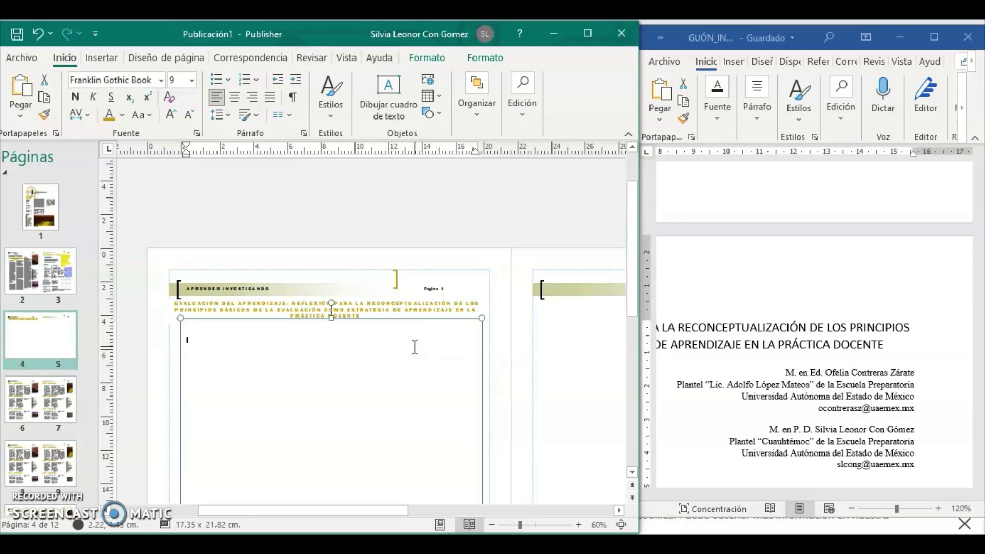
{"action": "key", "text": "ctrl+v"}
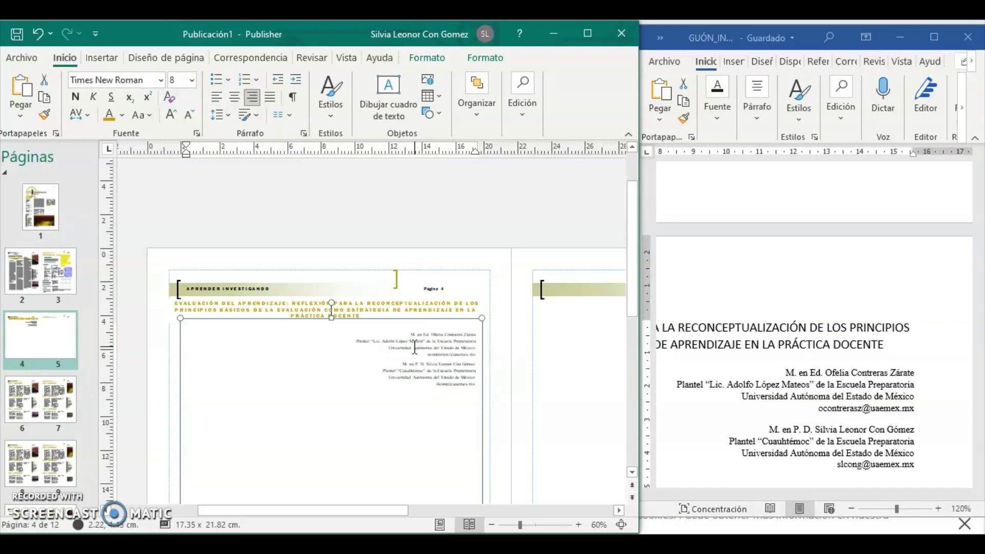
Step: Copy the article from RESUMEN through the introduction in the Word script and paste it below the authors' details on page 4
{"action": "left_click", "coordinate": [814, 500]}
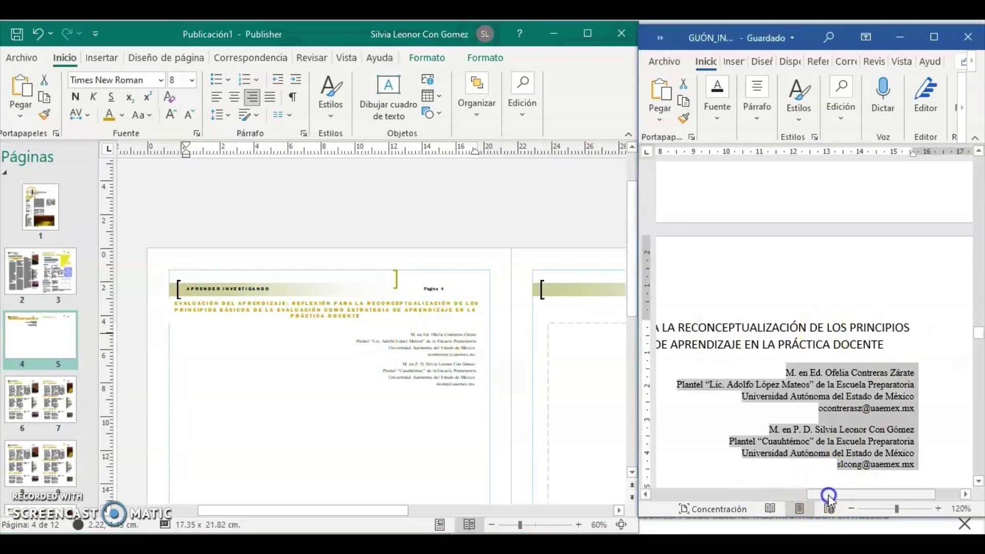
{"action": "left_click_drag", "start_coordinate": [829, 495], "coordinate": [758, 496]}
{"action": "scroll", "coordinate": [836, 415], "scroll_direction": "down", "scroll_amount": 5}
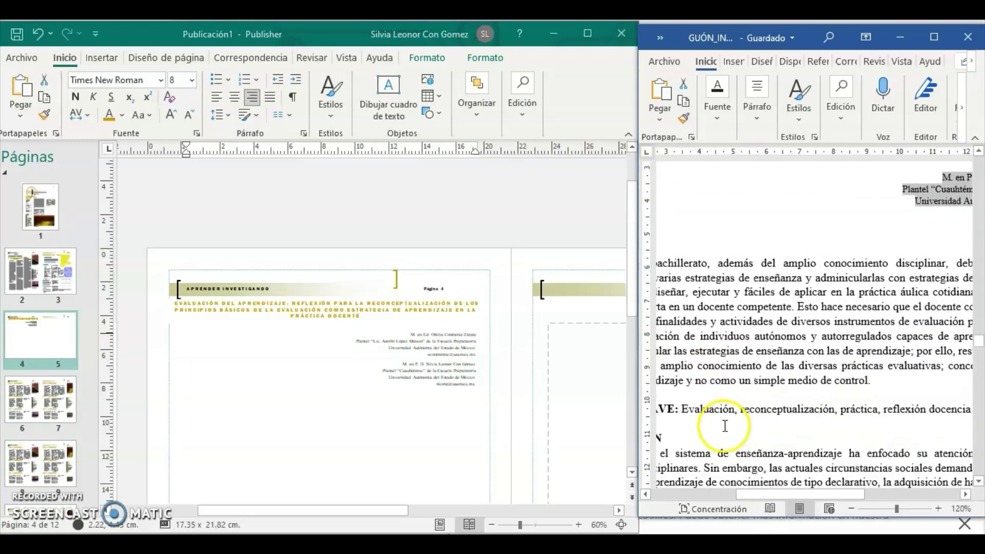
{"action": "left_click_drag", "start_coordinate": [805, 493], "coordinate": [748, 488]}
{"action": "left_click_drag", "start_coordinate": [690, 237], "coordinate": [925, 405]}
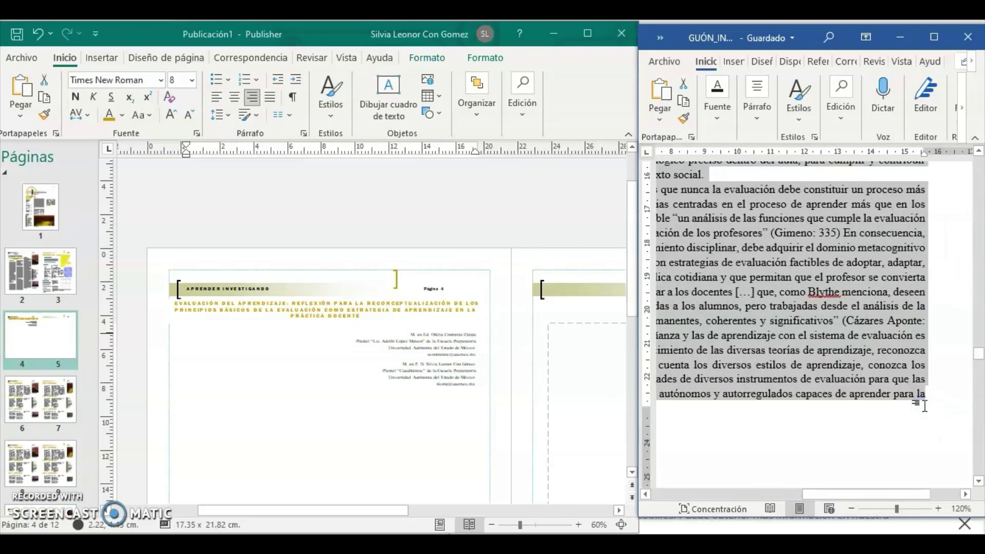
{"action": "left_click", "coordinate": [433, 446]}
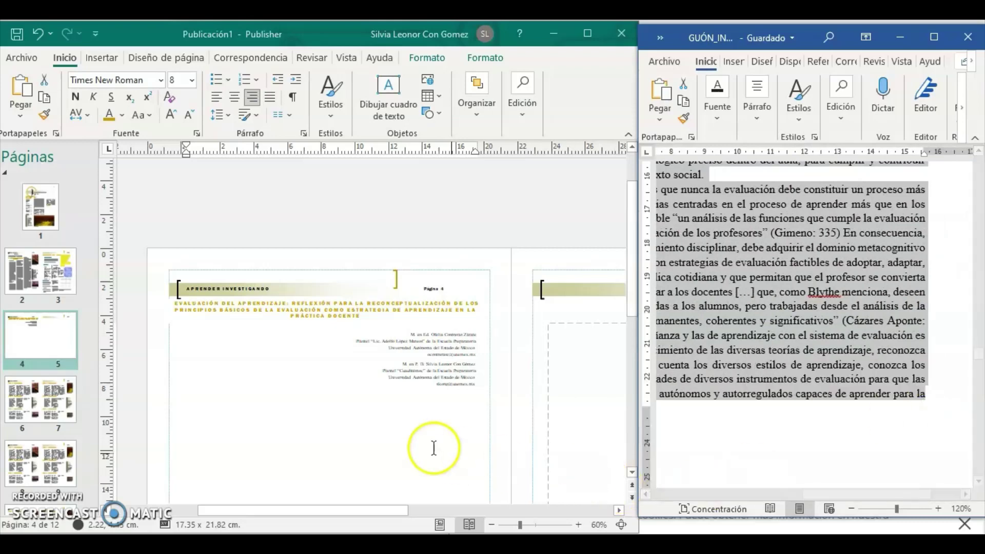
{"action": "left_click", "coordinate": [229, 400]}
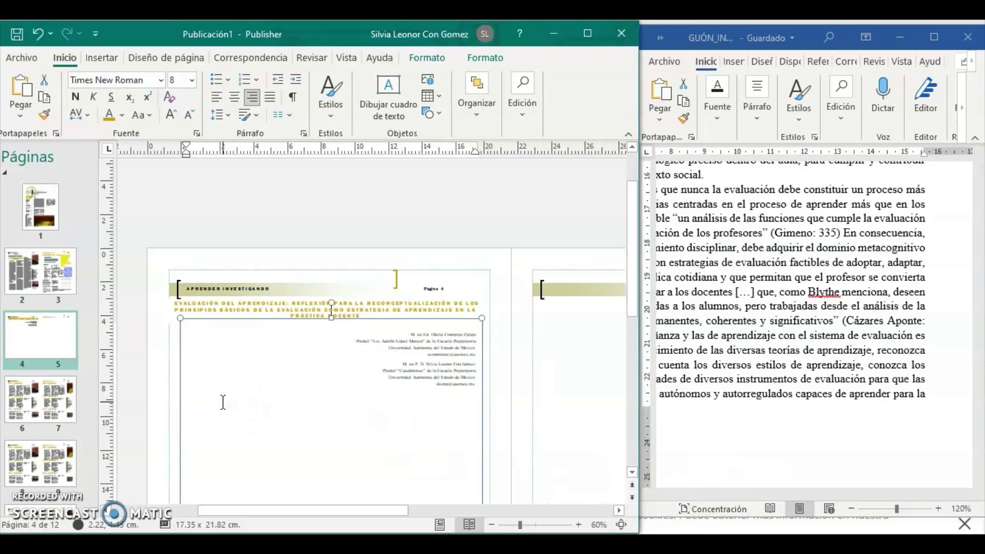
{"action": "key", "text": "ctrl+v"}
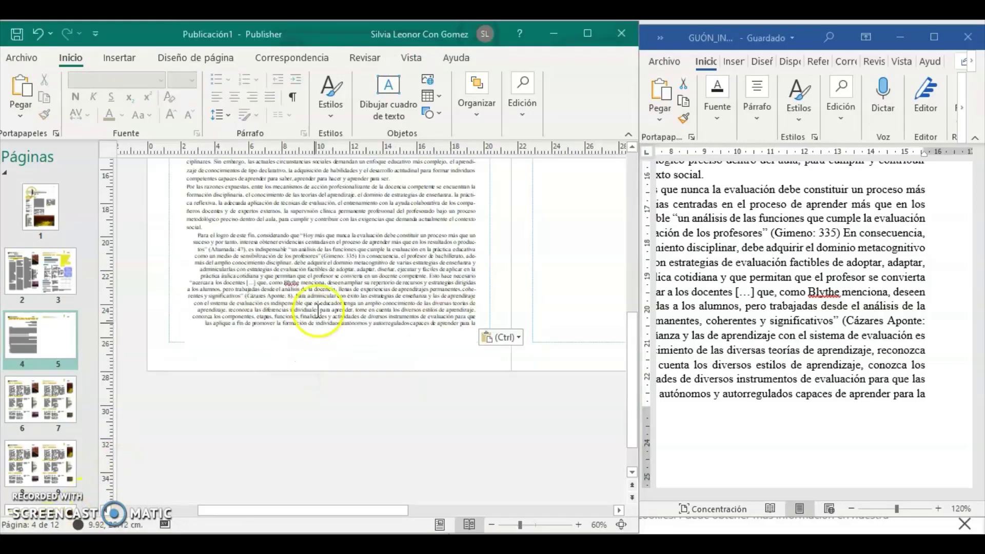
Step: Justify the paragraph beginning "Para el logro de este fin" at the end of page 4's article
{"action": "left_click", "coordinate": [318, 309]}
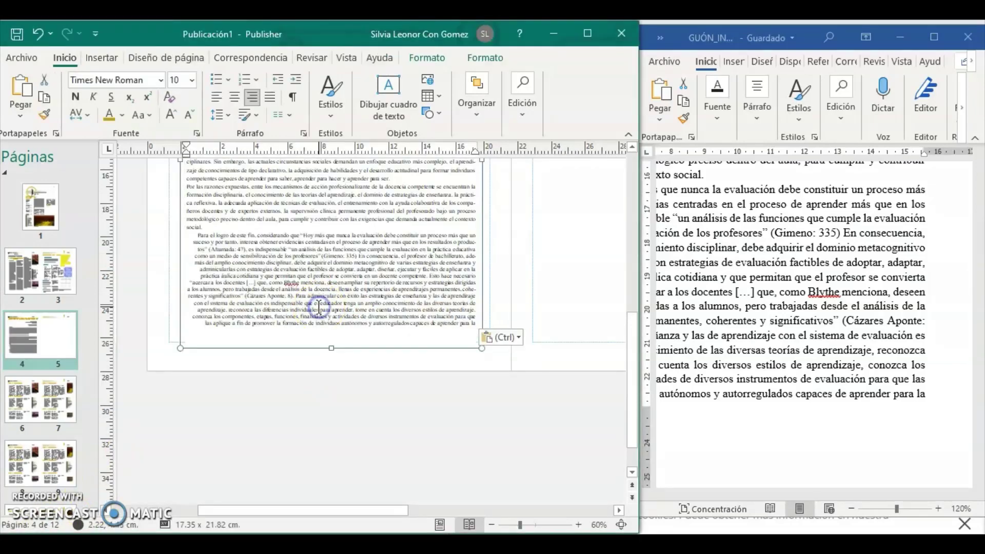
{"action": "left_click", "coordinate": [233, 327]}
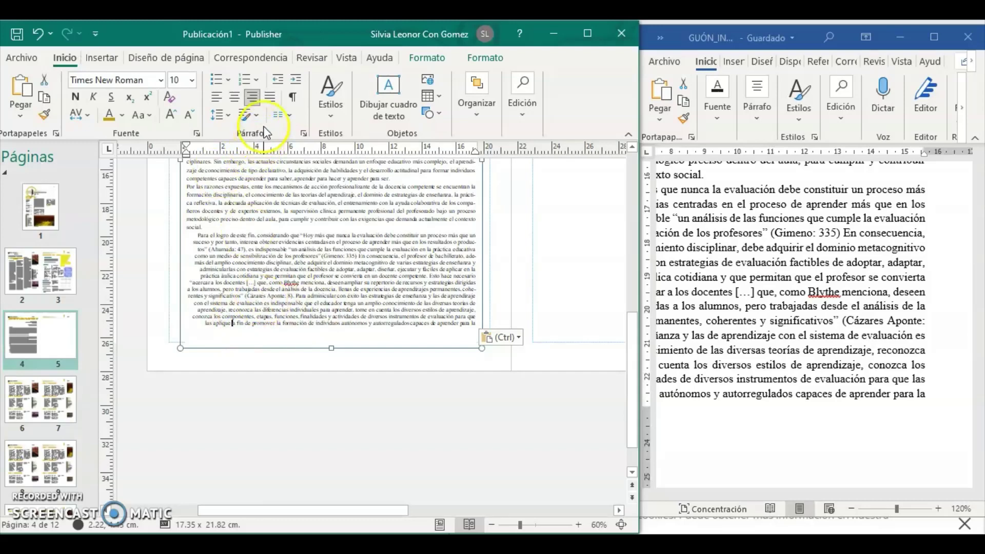
{"action": "left_click", "coordinate": [270, 97]}
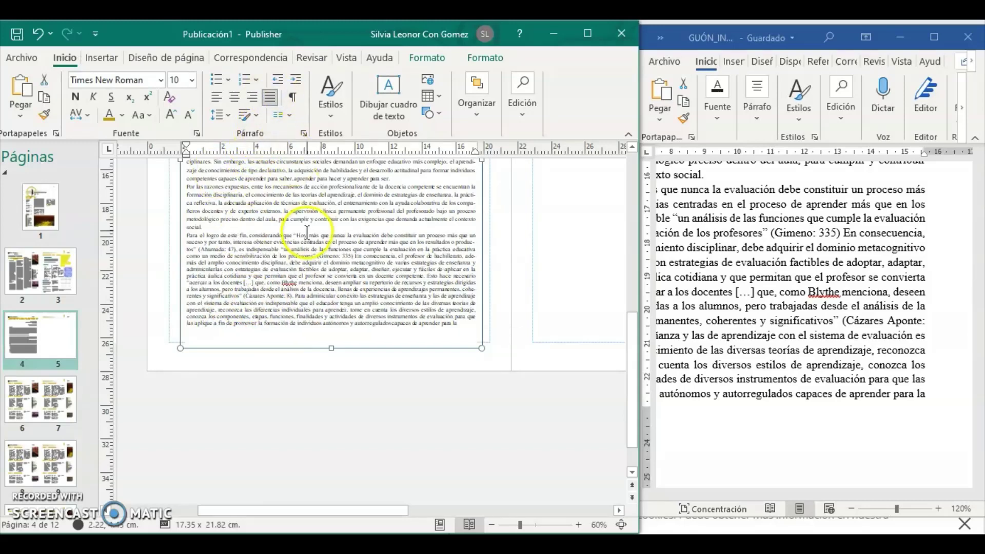
{"action": "scroll", "coordinate": [310, 247], "scroll_direction": "up", "scroll_amount": 3}
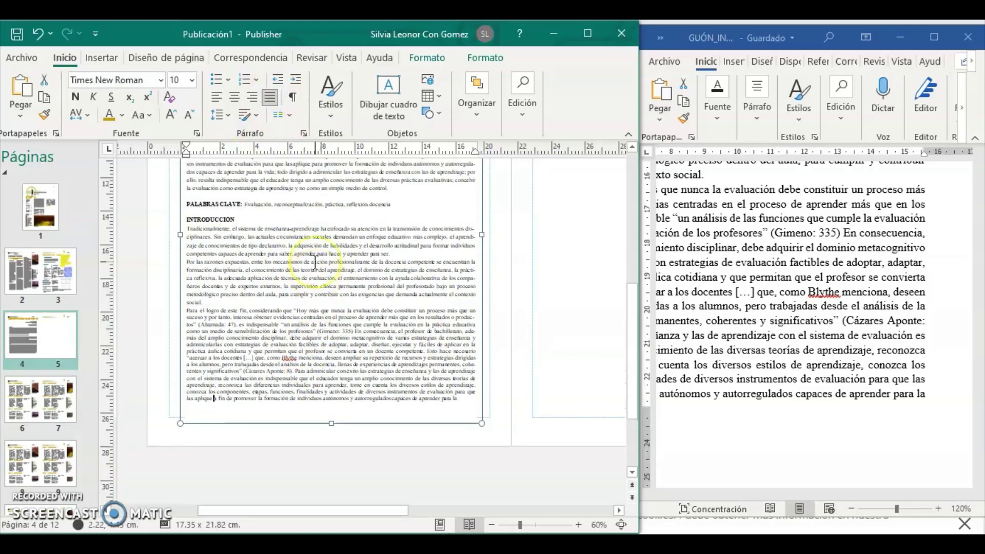
{"action": "scroll", "coordinate": [315, 262], "scroll_direction": "up", "scroll_amount": 4}
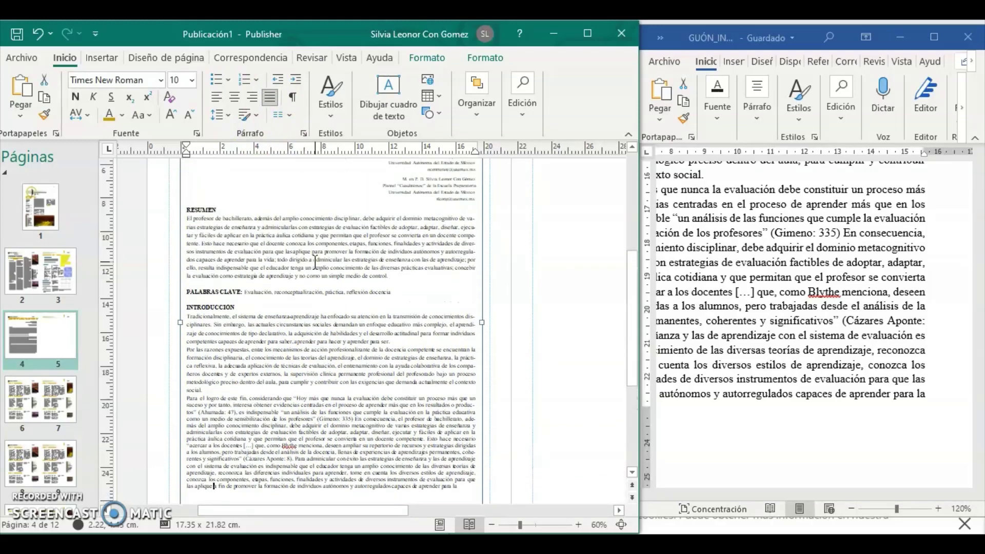
{"action": "scroll", "coordinate": [315, 263], "scroll_direction": "up", "scroll_amount": 1}
{"action": "left_click", "coordinate": [261, 316]}
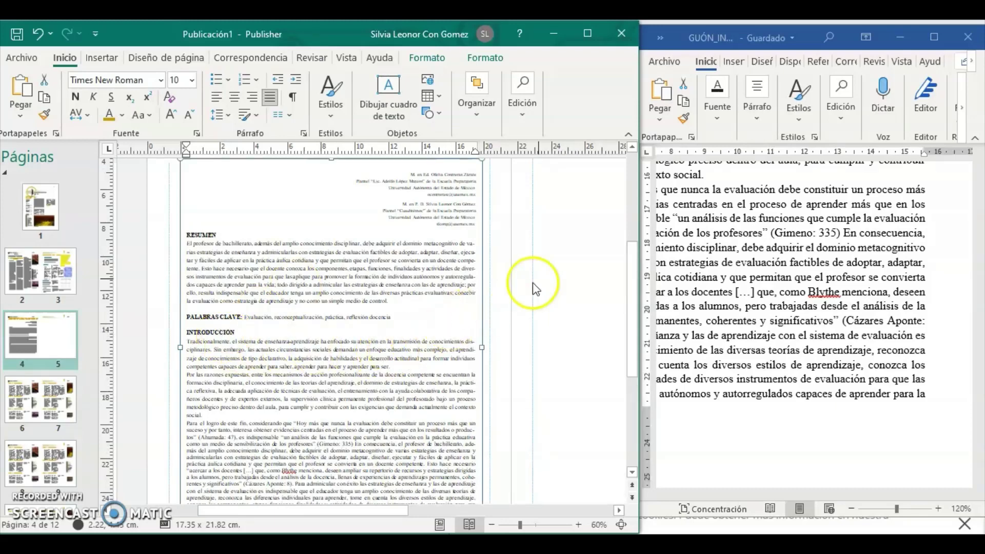
Step: Fill page 5's empty text box with the rest of the Word article, from DESARROLLO through REFERENCIAS
{"action": "left_click", "coordinate": [563, 260]}
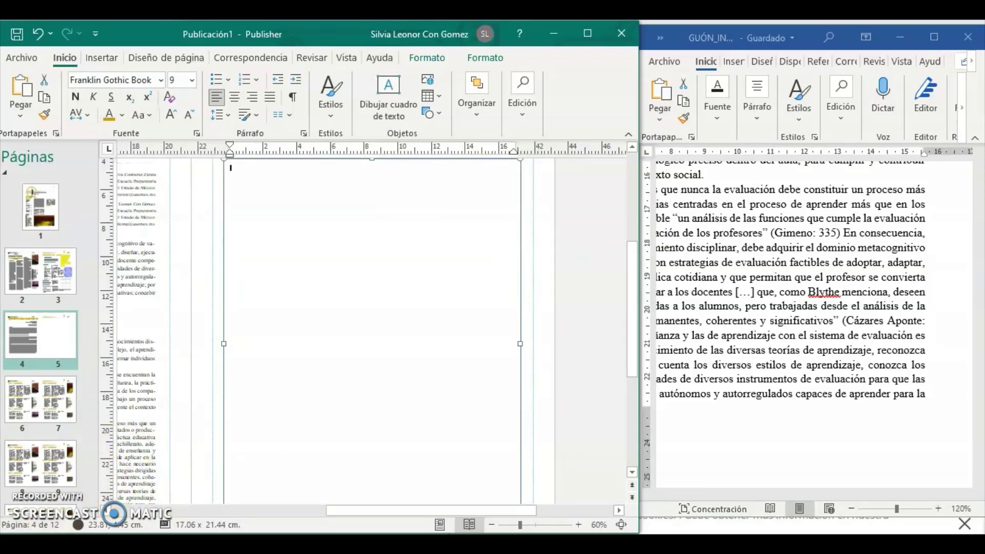
{"action": "scroll", "coordinate": [277, 228], "scroll_direction": "up", "scroll_amount": 1}
{"action": "left_click", "coordinate": [234, 195]}
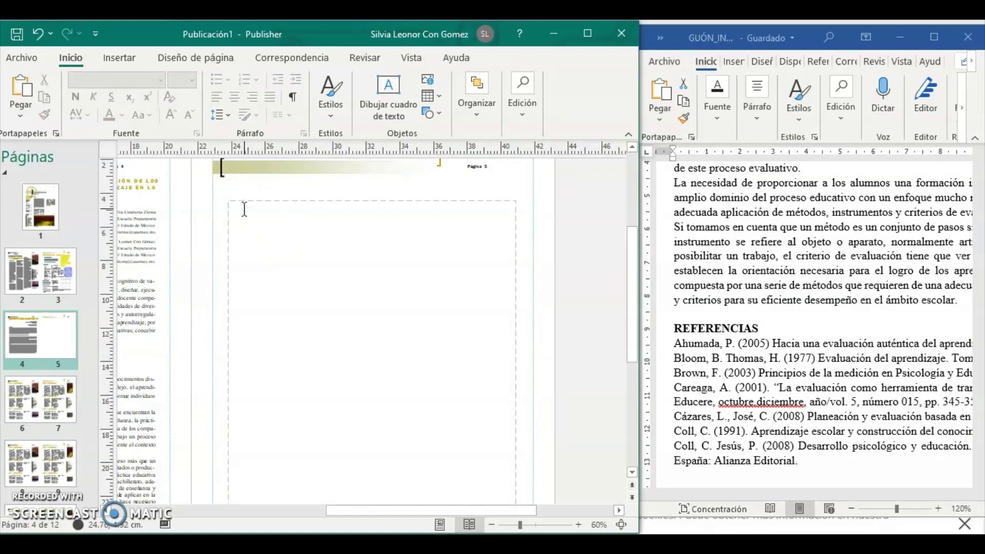
{"action": "left_click", "coordinate": [244, 209]}
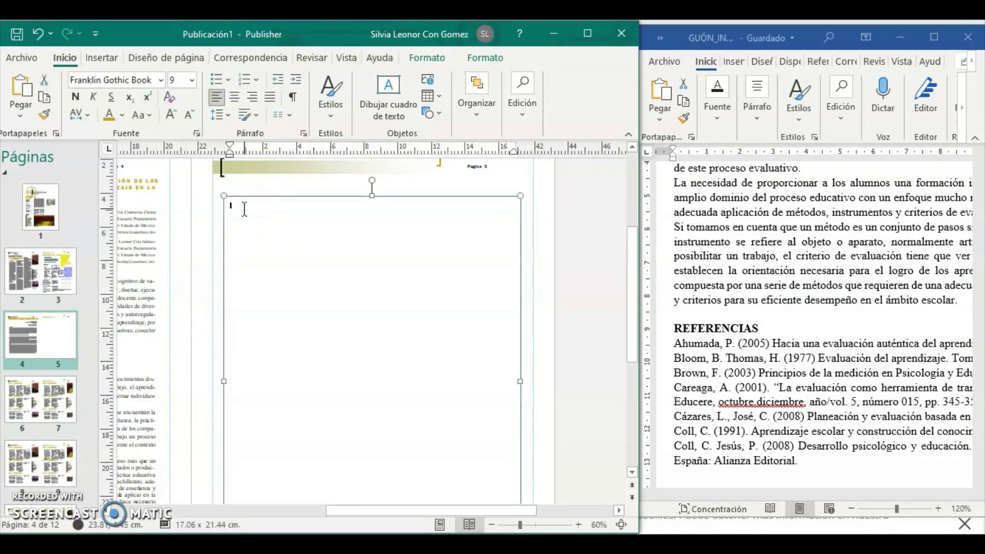
{"action": "left_click", "coordinate": [244, 209]}
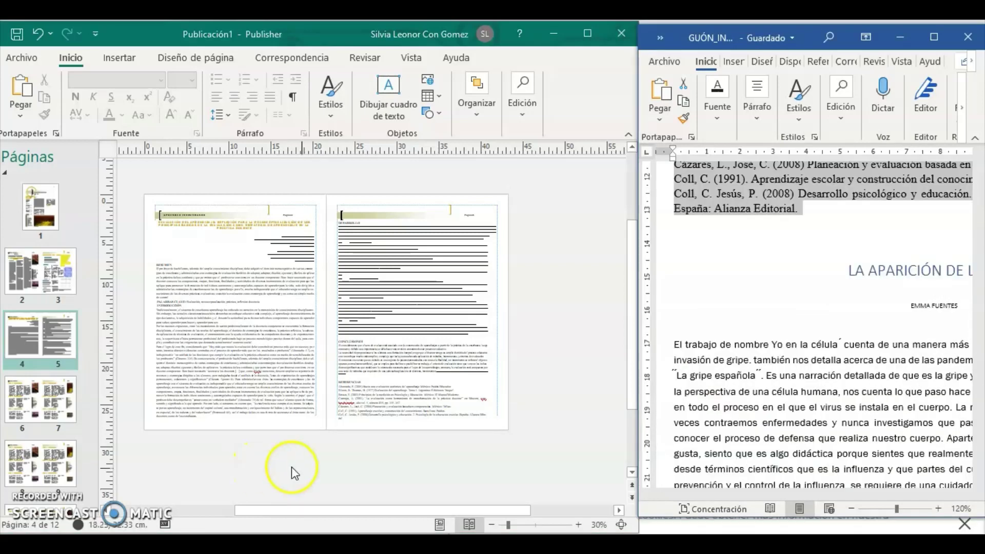
Step: Show page 6 in single-page view at 50% zoom and delete its third article title placeholder
{"action": "left_click", "coordinate": [577, 526]}
{"action": "left_click", "coordinate": [576, 526]}
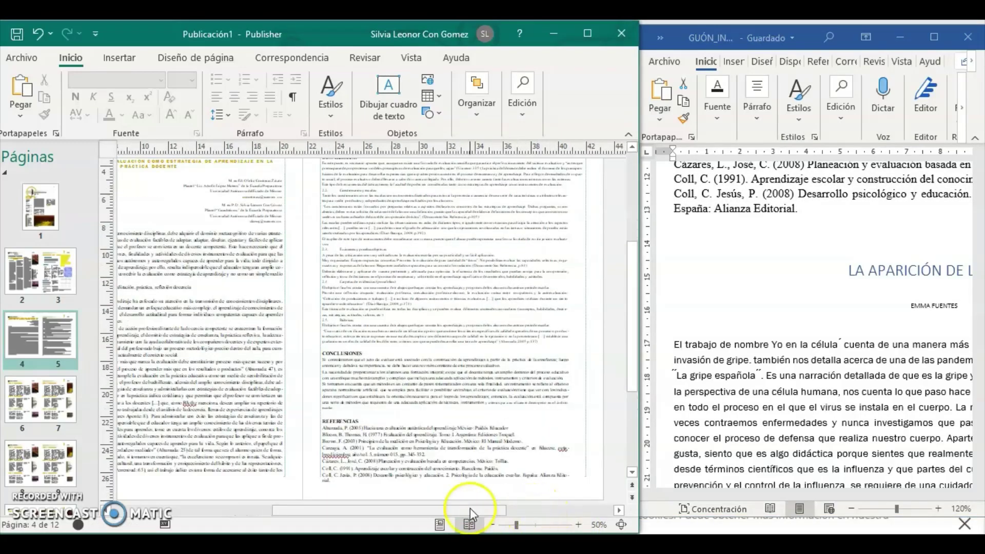
{"action": "left_click_drag", "start_coordinate": [439, 509], "coordinate": [396, 510]}
{"action": "scroll", "coordinate": [424, 445], "scroll_direction": "up", "scroll_amount": 2}
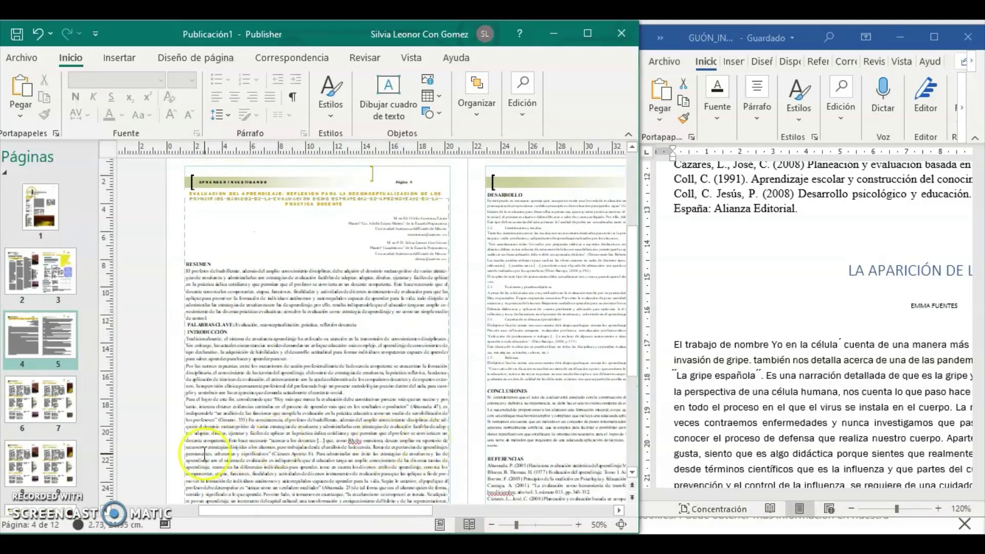
{"action": "left_click", "coordinate": [30, 399]}
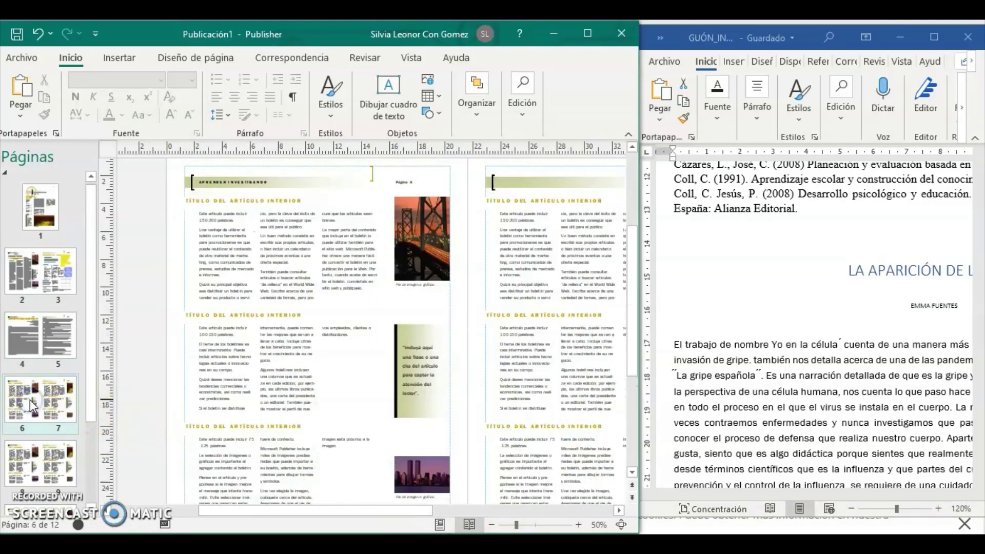
{"action": "left_click", "coordinate": [439, 524]}
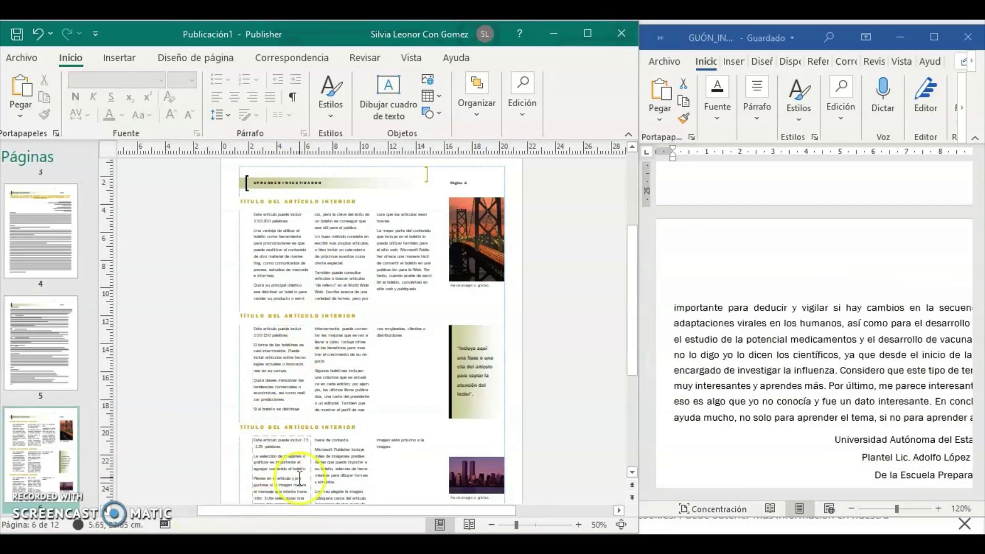
{"action": "left_click", "coordinate": [289, 425]}
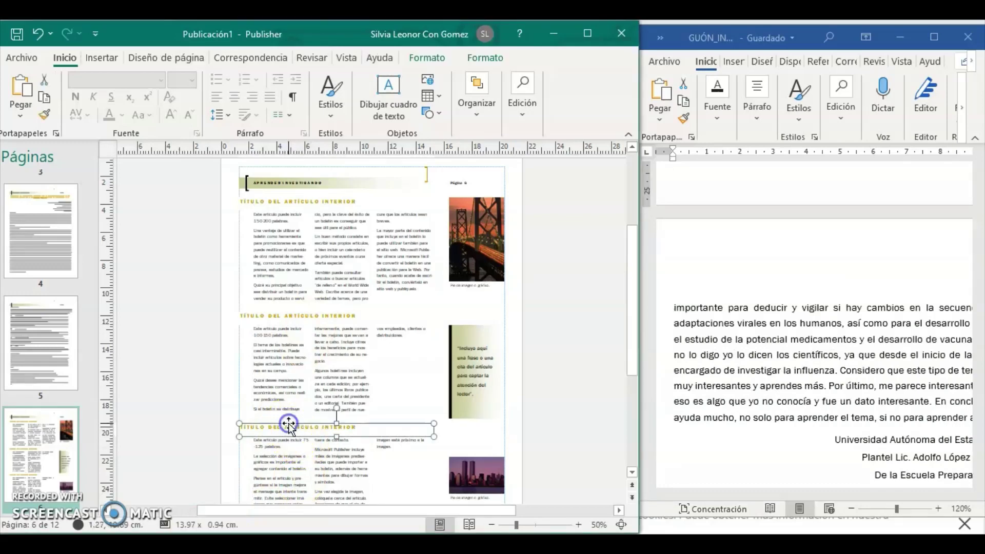
{"action": "key", "text": "Delete"}
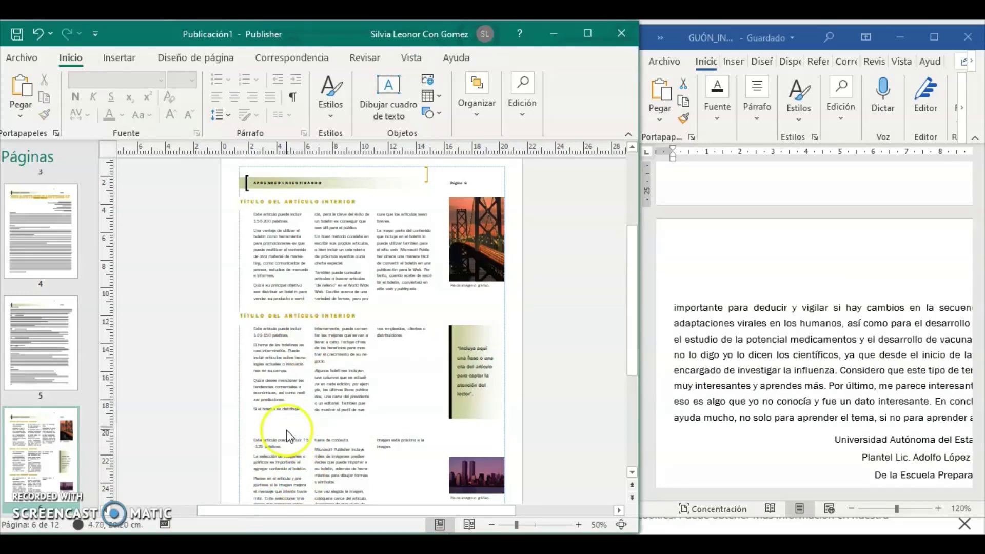
Step: Delete all the placeholder text that flows through the third article's columns on page 6
{"action": "left_click", "coordinate": [285, 434]}
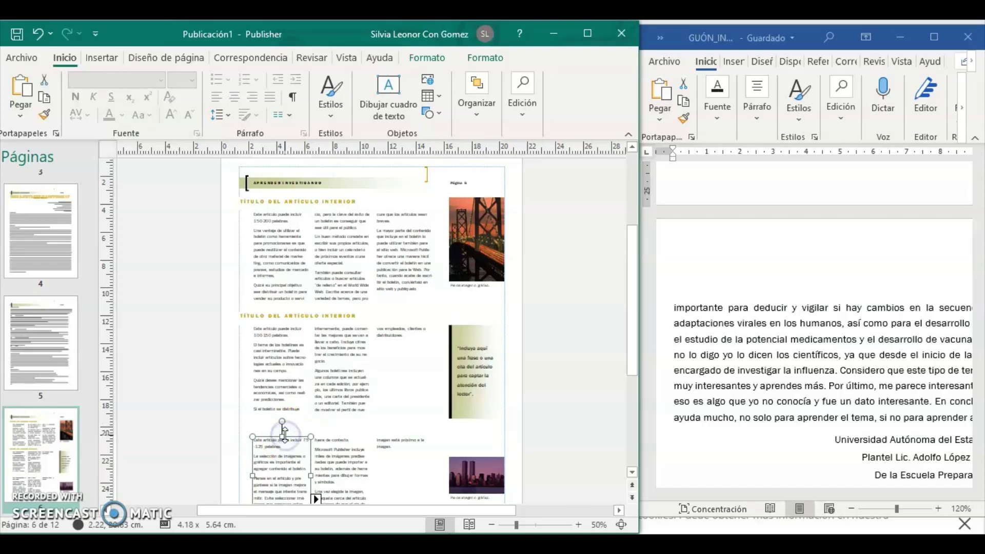
{"action": "left_click_drag", "start_coordinate": [285, 434], "coordinate": [348, 447]}
{"action": "left_click", "coordinate": [349, 447]}
{"action": "key", "text": "ctrl+a"}
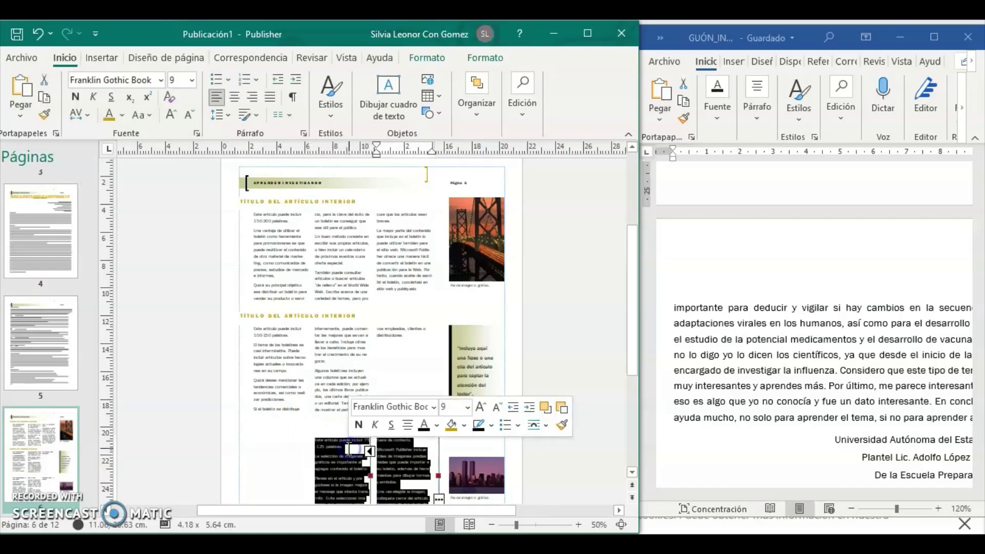
{"action": "key", "text": "Delete"}
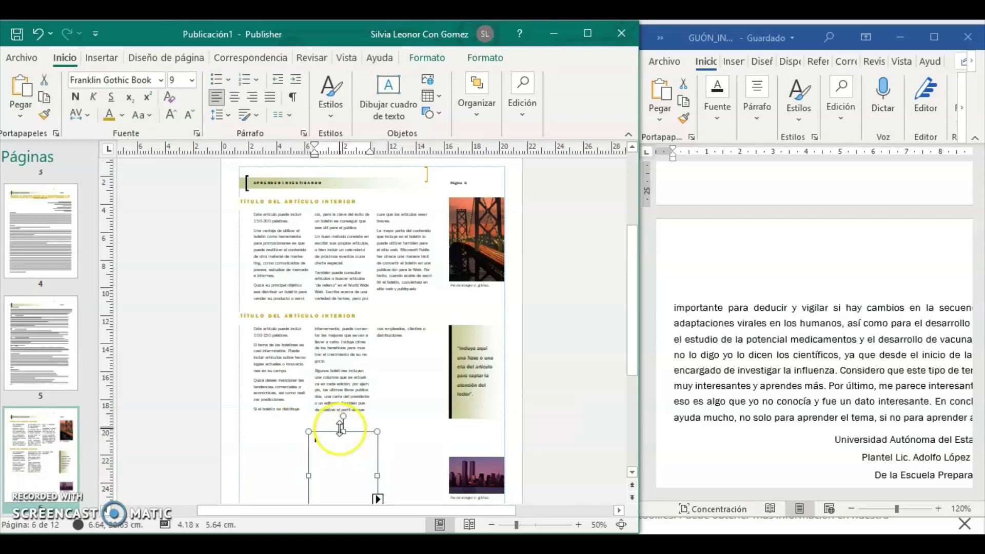
Step: Remove the third article's empty text boxes and its city skyline picture from page 6
{"action": "left_click", "coordinate": [339, 431]}
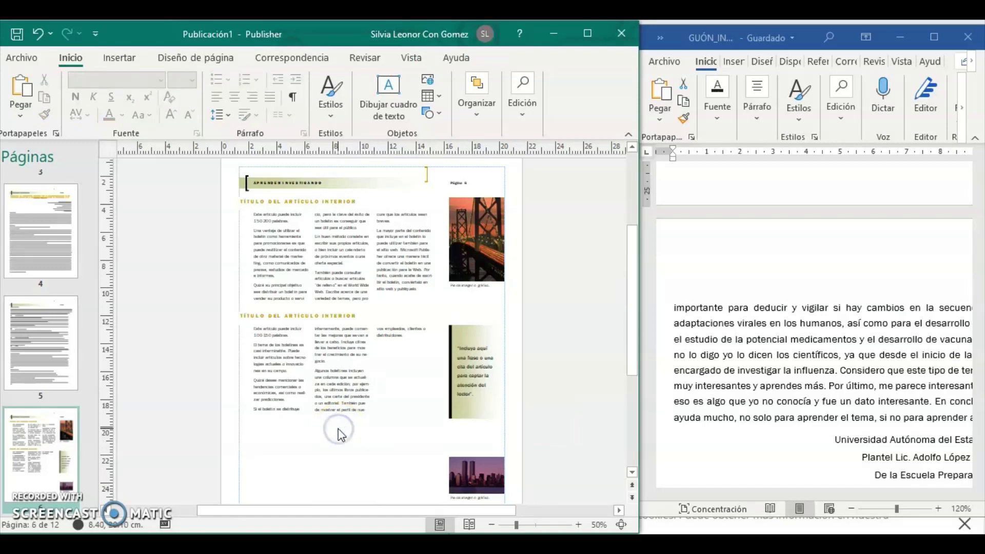
{"action": "left_click", "coordinate": [339, 436]}
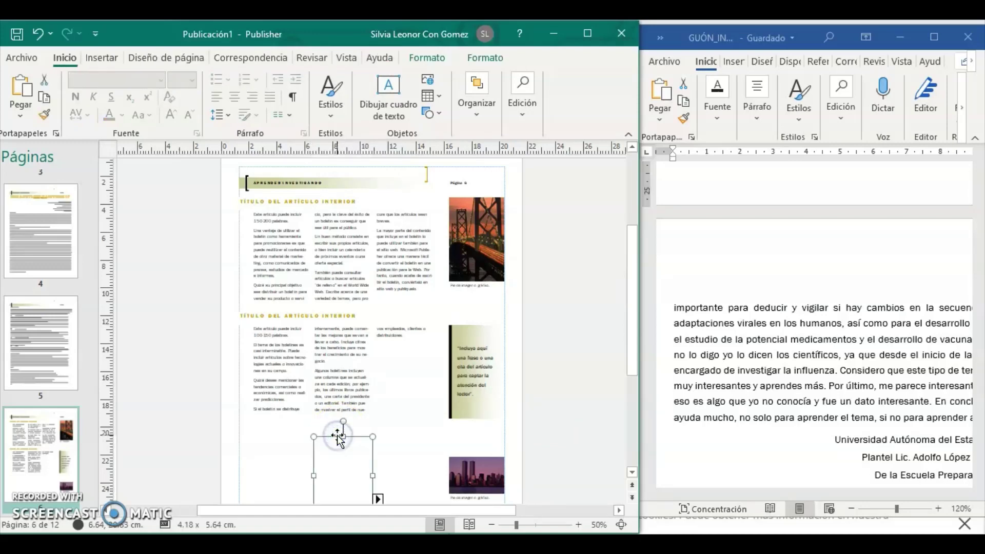
{"action": "left_click", "coordinate": [338, 436]}
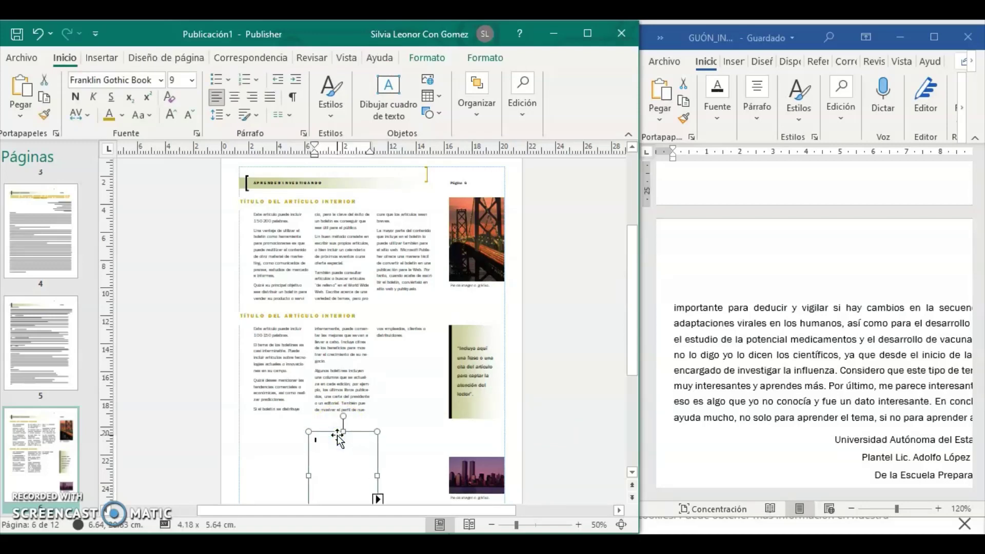
{"action": "left_click", "coordinate": [338, 436]}
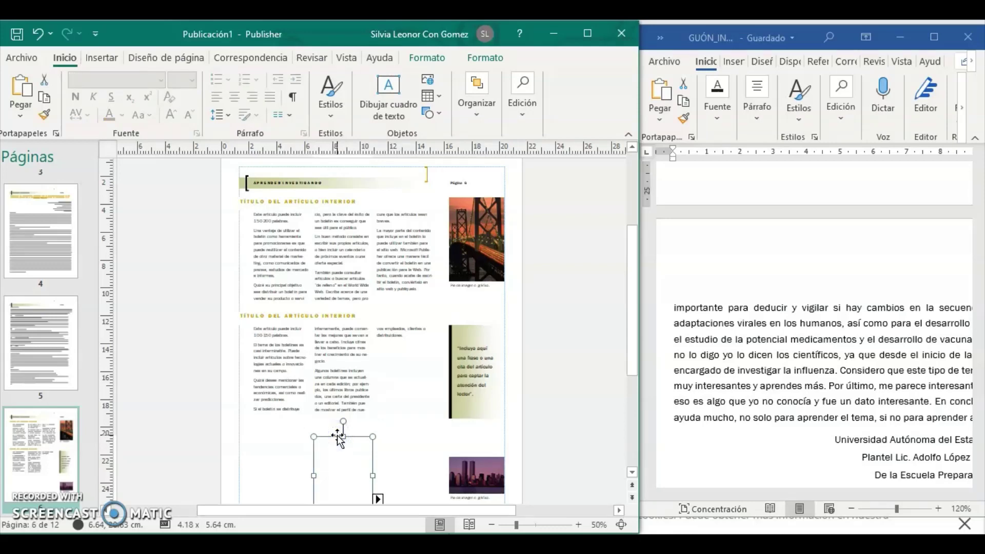
{"action": "key", "text": "Delete"}
{"action": "left_click", "coordinate": [370, 455]}
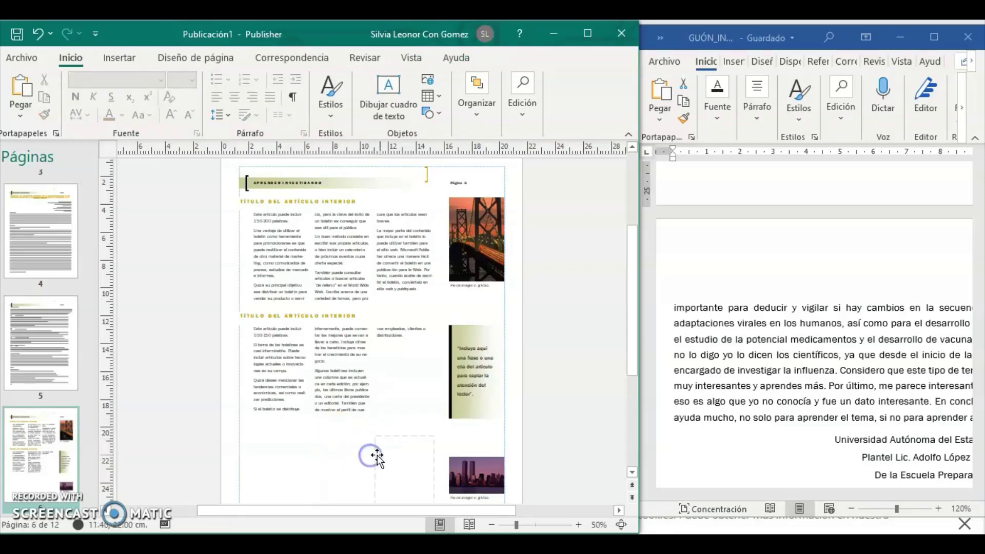
{"action": "key", "text": "ctrl+z"}
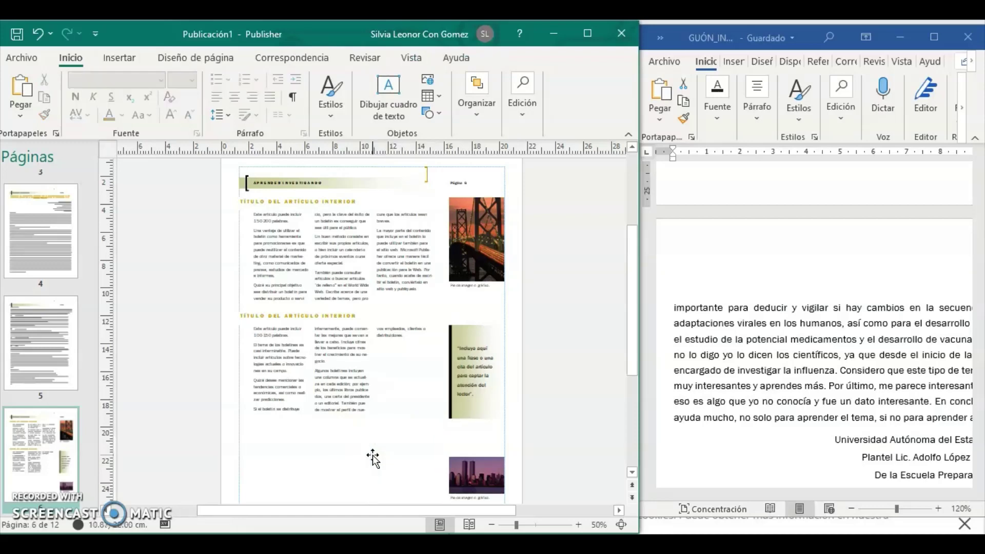
{"action": "left_click", "coordinate": [446, 470]}
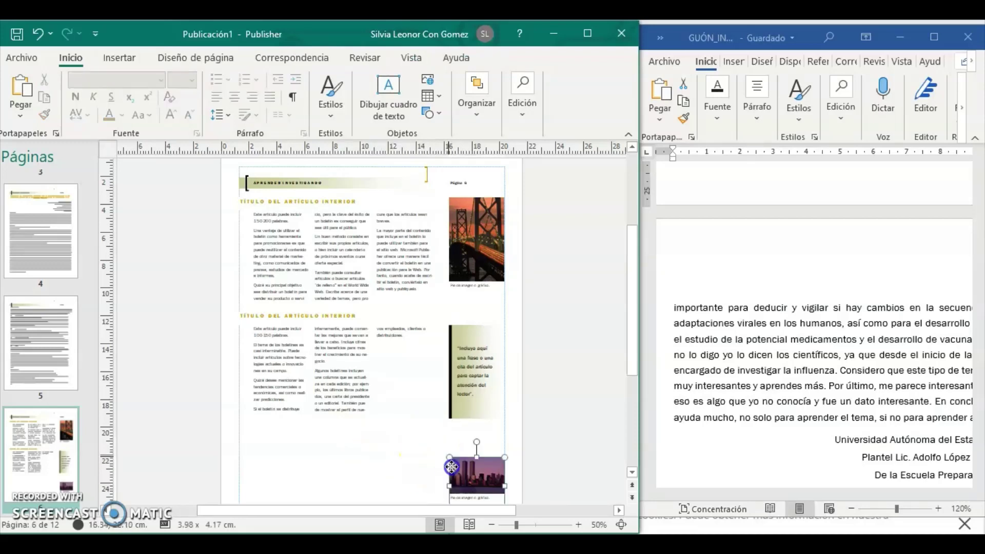
{"action": "key", "text": "Delete"}
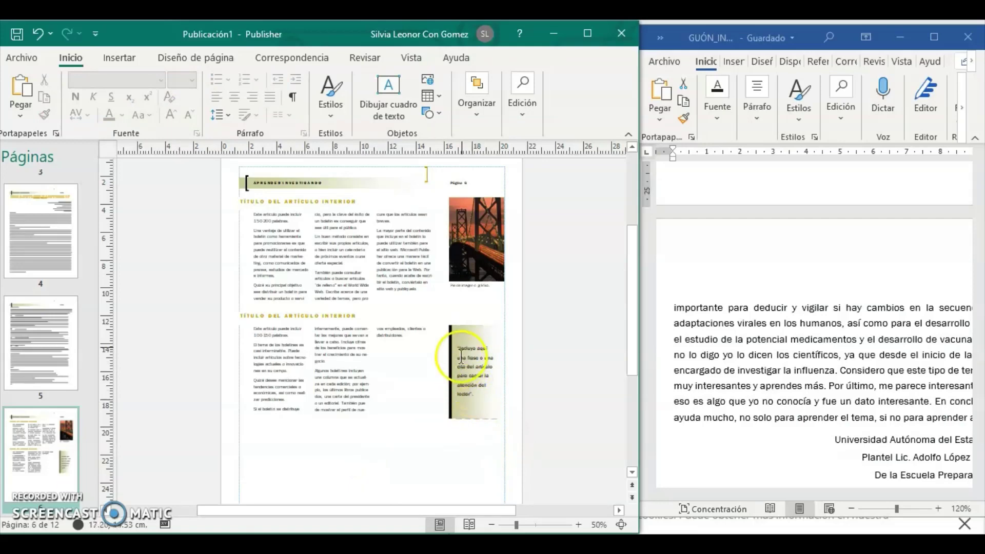
Step: Move the pull quote, its shaded background and its black vertical line down to the foot of page 6
{"action": "left_click_drag", "start_coordinate": [465, 327], "coordinate": [465, 407]}
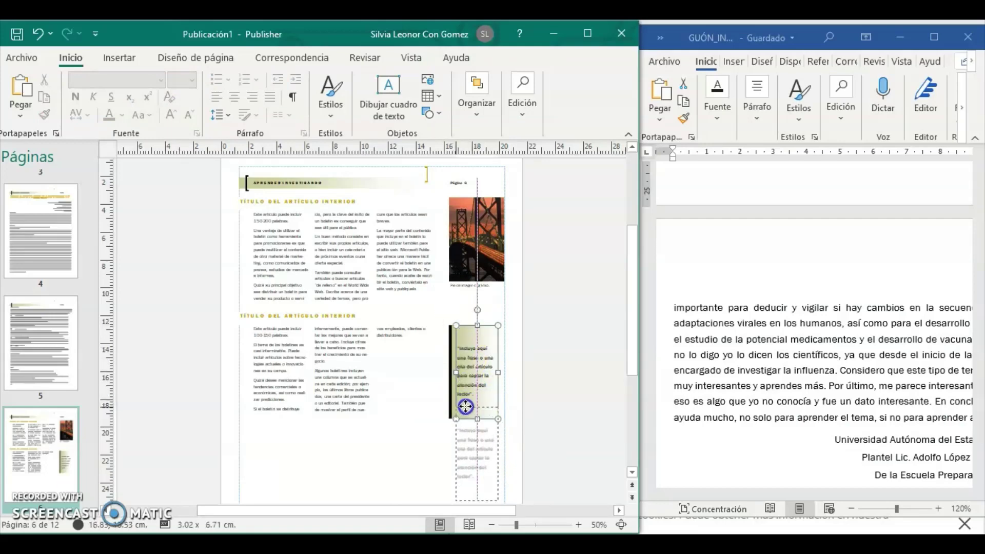
{"action": "left_click", "coordinate": [464, 330]}
{"action": "left_click_drag", "start_coordinate": [466, 326], "coordinate": [466, 409]}
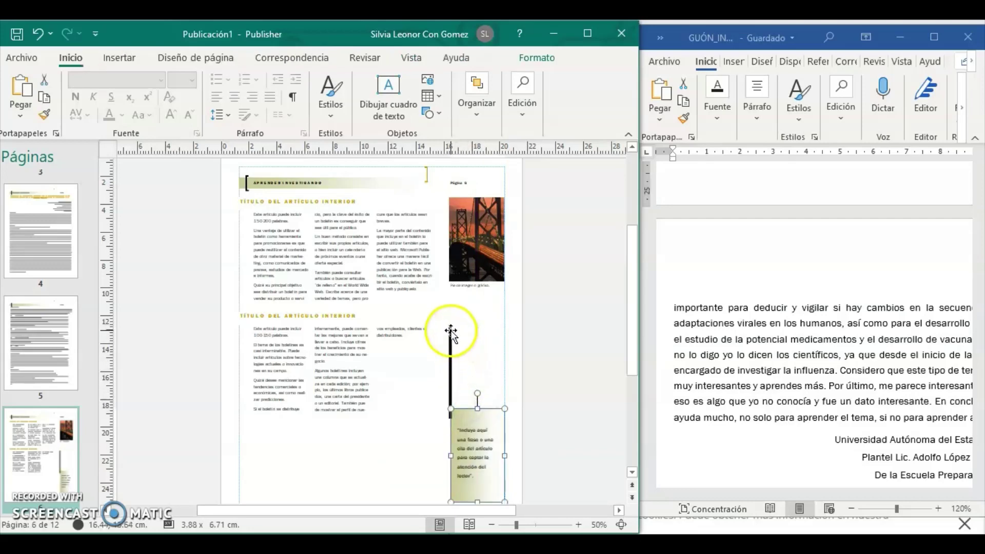
{"action": "left_click_drag", "start_coordinate": [450, 336], "coordinate": [445, 354]}
{"action": "left_click_drag", "start_coordinate": [449, 413], "coordinate": [448, 410]}
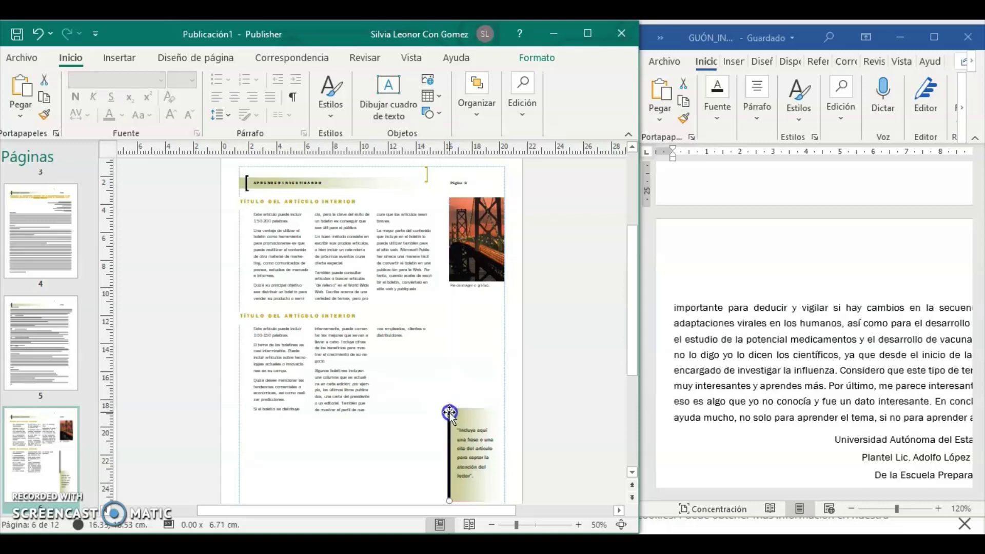
Step: Move the second article's title and three text columns down page 6, level with the pull quote
{"action": "left_click", "coordinate": [355, 327]}
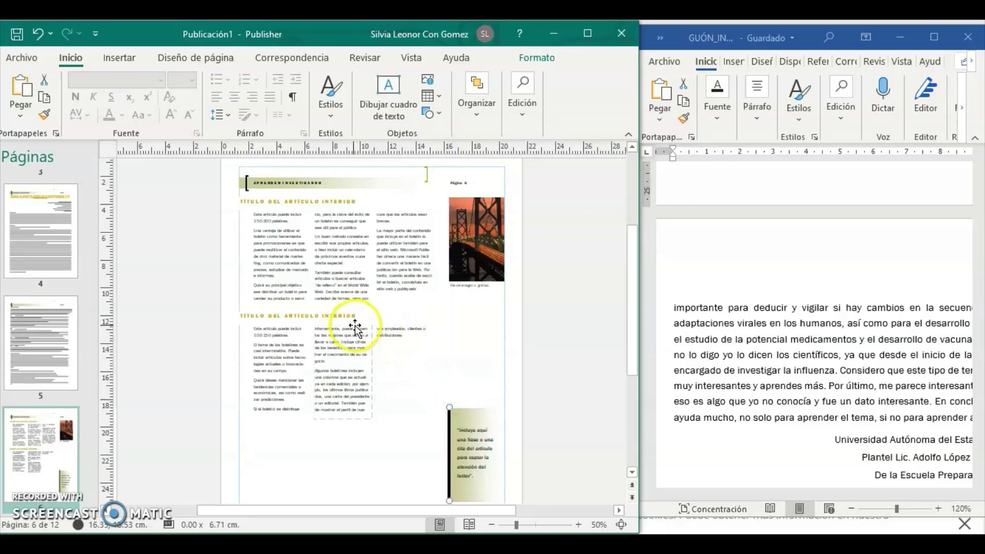
{"action": "left_click", "coordinate": [261, 333]}
{"action": "key", "text": "ctrl+a"}
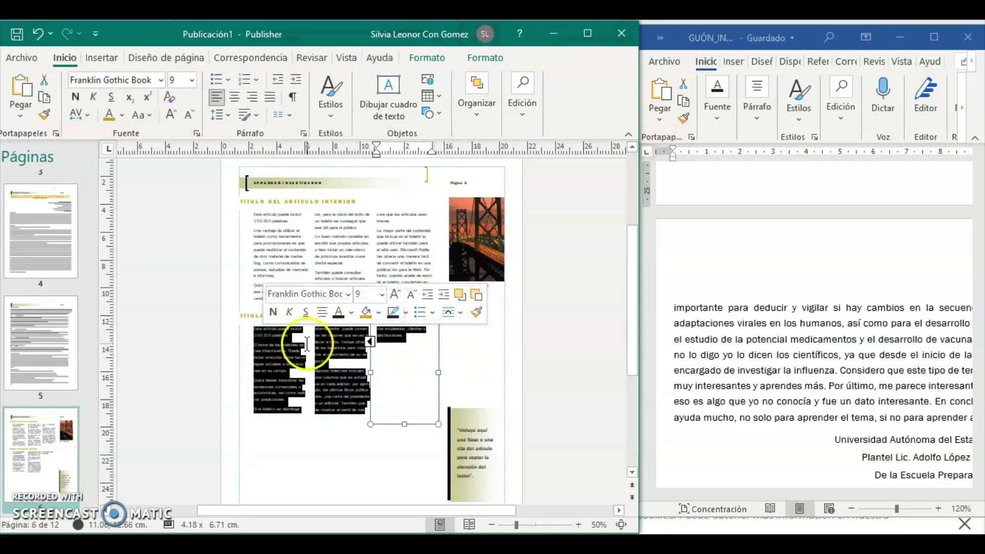
{"action": "left_click_drag", "start_coordinate": [283, 349], "coordinate": [272, 416]}
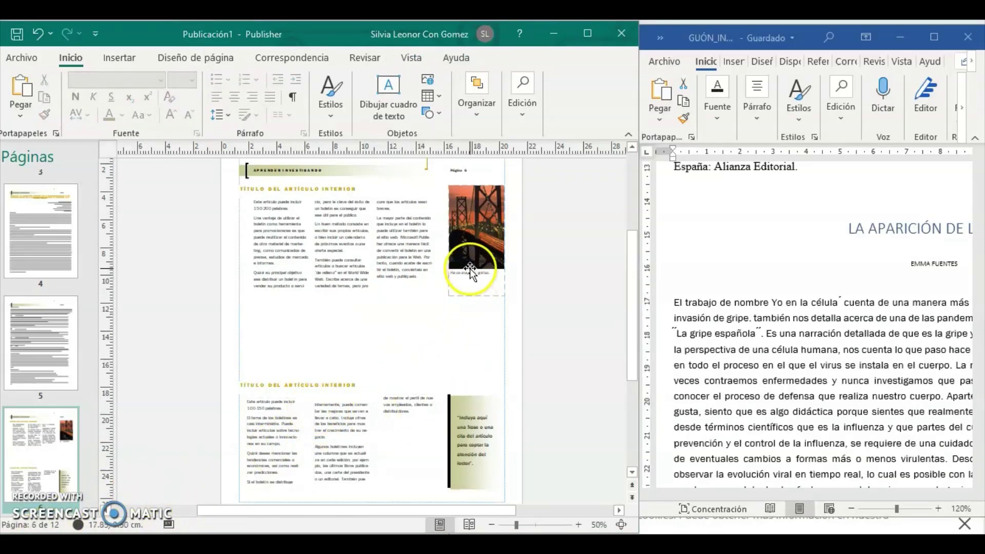
Step: Delete the bridge picture with its caption and move the first article's third column into the freed space at the right margin
{"action": "left_click", "coordinate": [470, 268]}
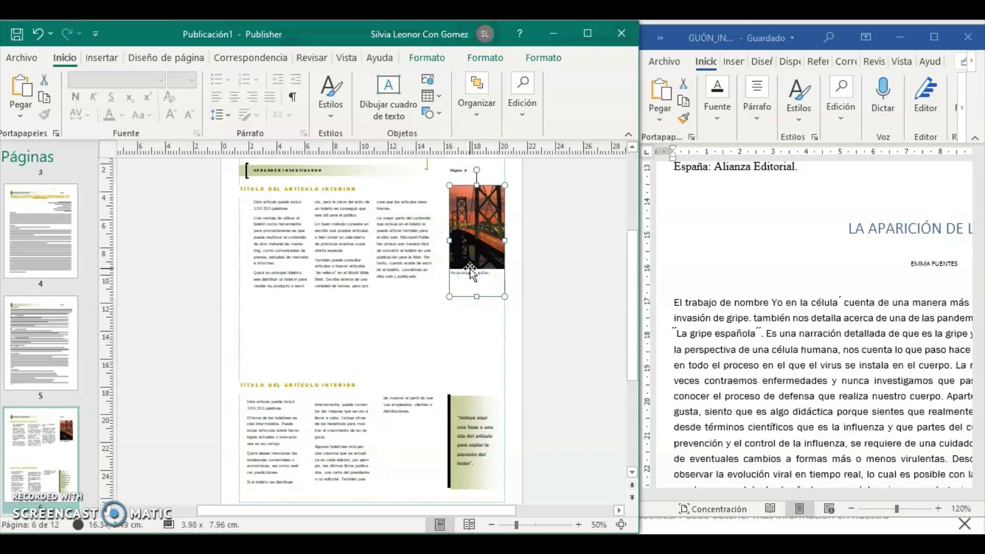
{"action": "key", "text": "Delete"}
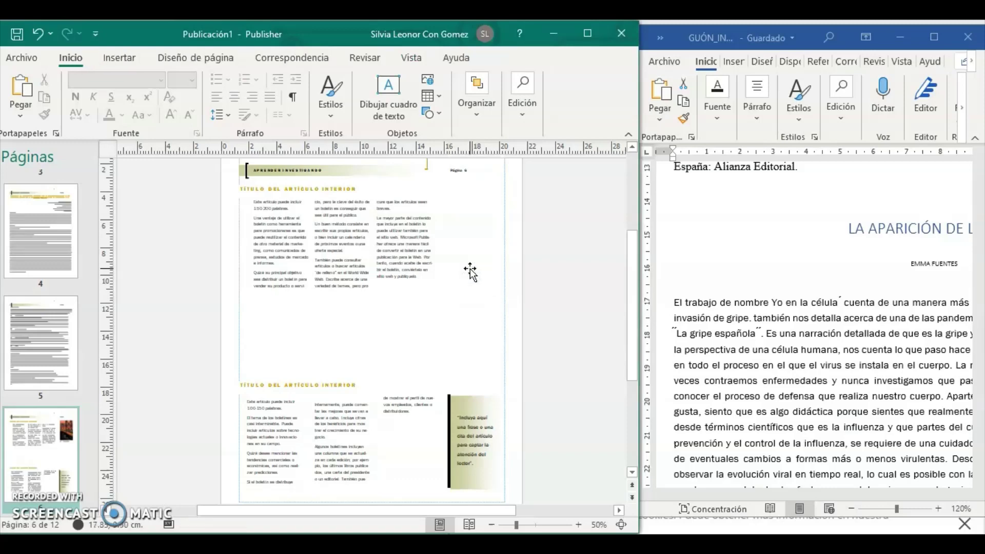
{"action": "left_click_drag", "start_coordinate": [402, 257], "coordinate": [401, 203]}
{"action": "left_click", "coordinate": [401, 202]}
{"action": "left_click", "coordinate": [401, 217]}
{"action": "key", "text": "ctrl+a"}
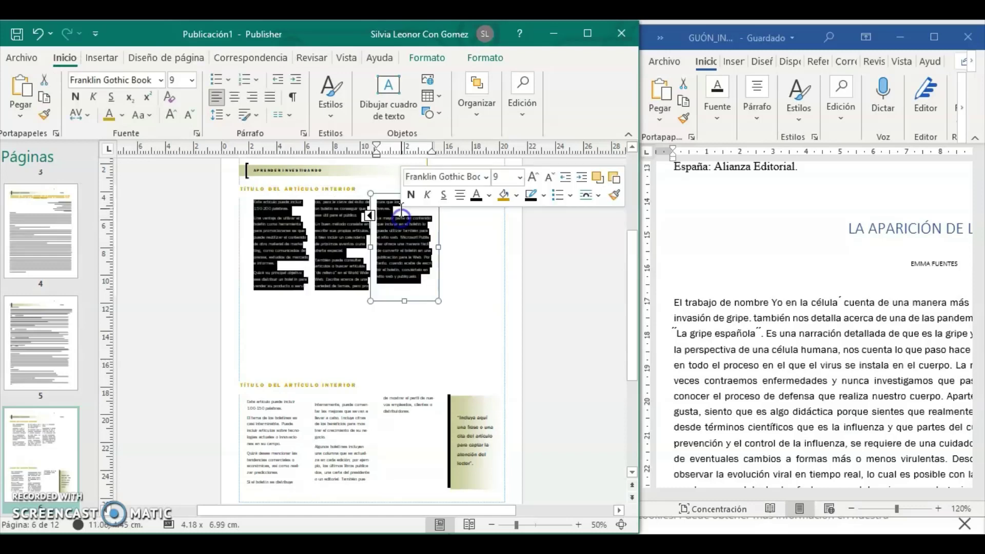
{"action": "left_click_drag", "start_coordinate": [372, 272], "coordinate": [438, 276]}
{"action": "key", "text": "ctrl+a"}
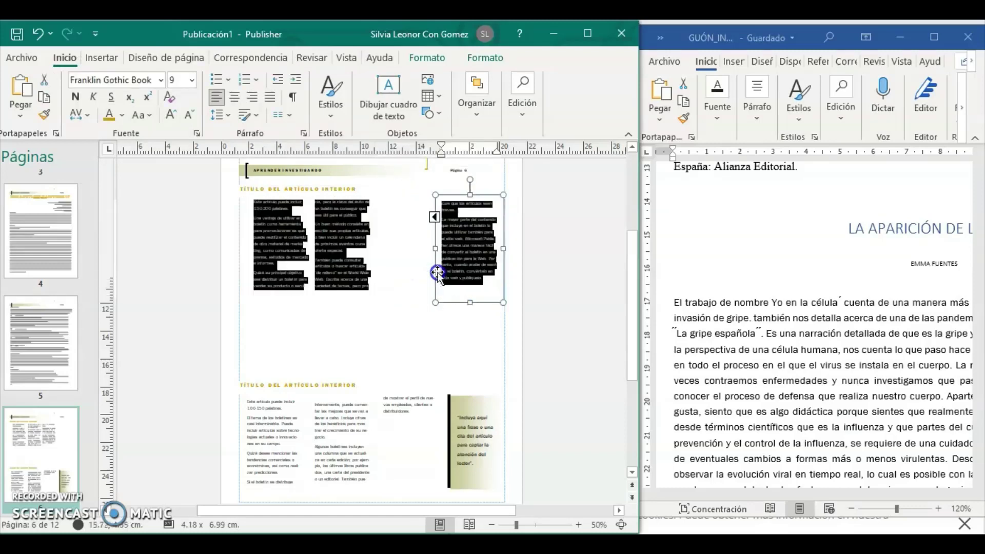
Step: Move the first article's middle column down and to the right, and shift its first column slightly toward the left margin
{"action": "mouse_move", "coordinate": [346, 239]}
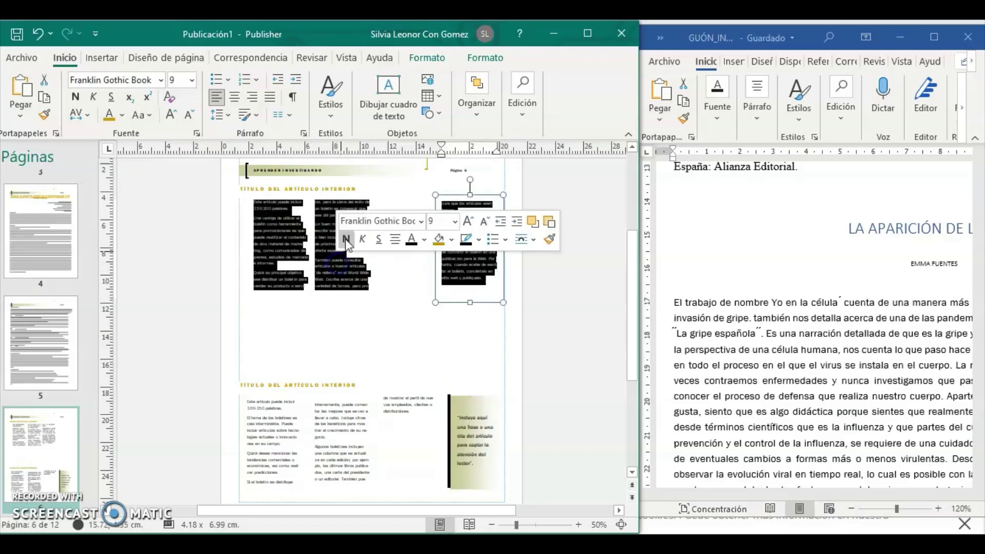
{"action": "left_click", "coordinate": [326, 205]}
{"action": "left_click_drag", "start_coordinate": [326, 202], "coordinate": [378, 252]}
{"action": "left_click", "coordinate": [264, 241]}
{"action": "key", "text": "ctrl+a"}
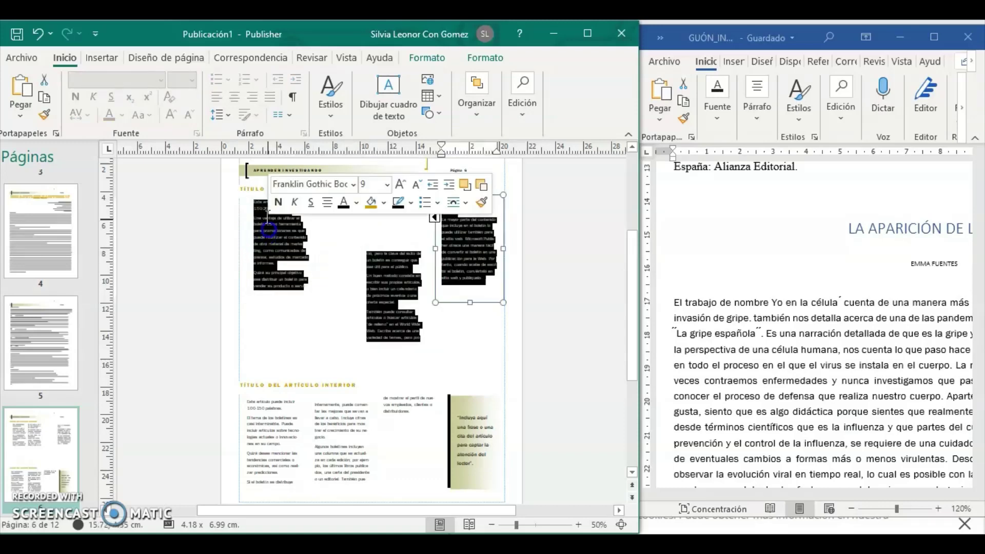
{"action": "mouse_move", "coordinate": [263, 201]}
{"action": "left_mouse_down"}
{"action": "mouse_move", "coordinate": [255, 231]}
{"action": "mouse_move", "coordinate": [255, 207]}
{"action": "left_mouse_up"}
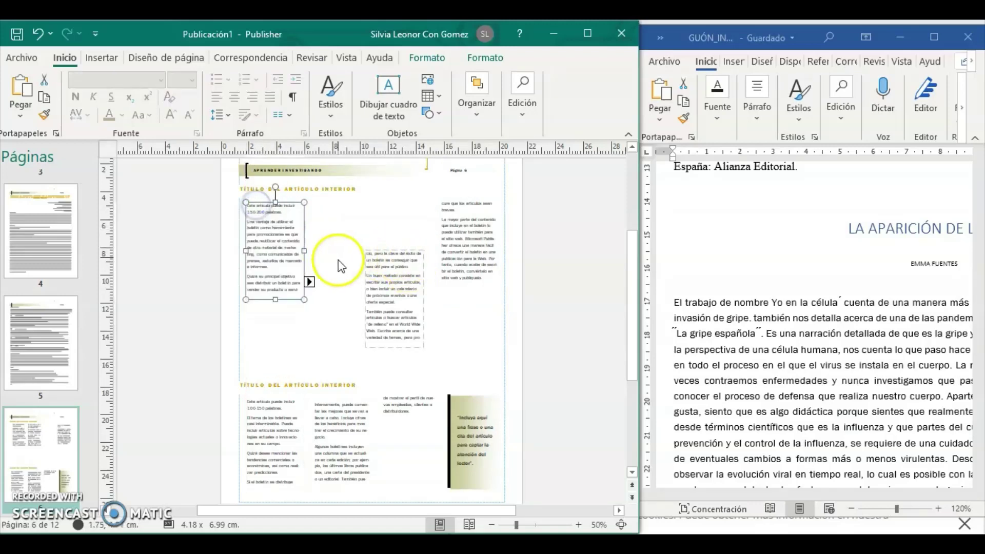
Step: Resize the first article's title box to about 8.70 x 2.60 cm and place it between the outer columns, above the middle one
{"action": "triple_click", "coordinate": [318, 193]}
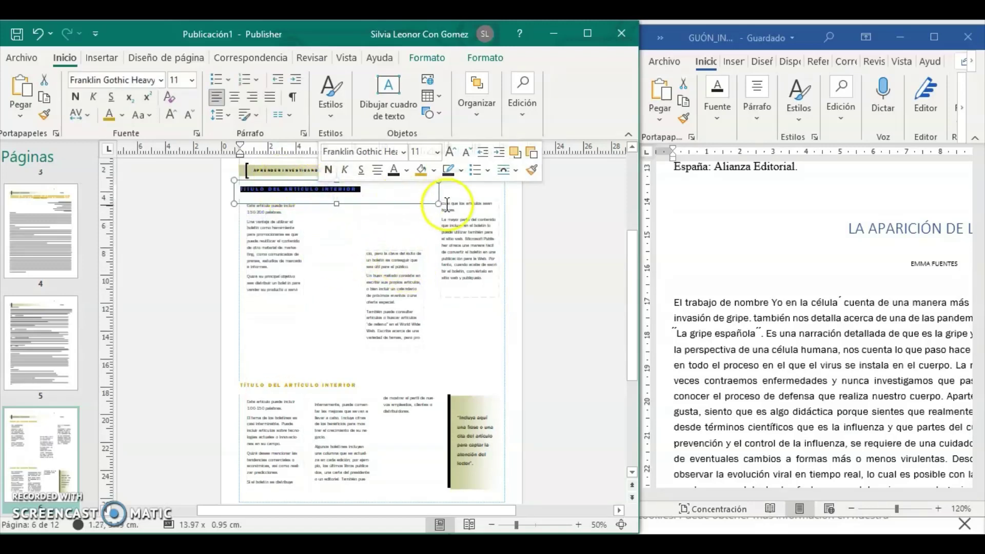
{"action": "left_click_drag", "start_coordinate": [435, 203], "coordinate": [384, 226]}
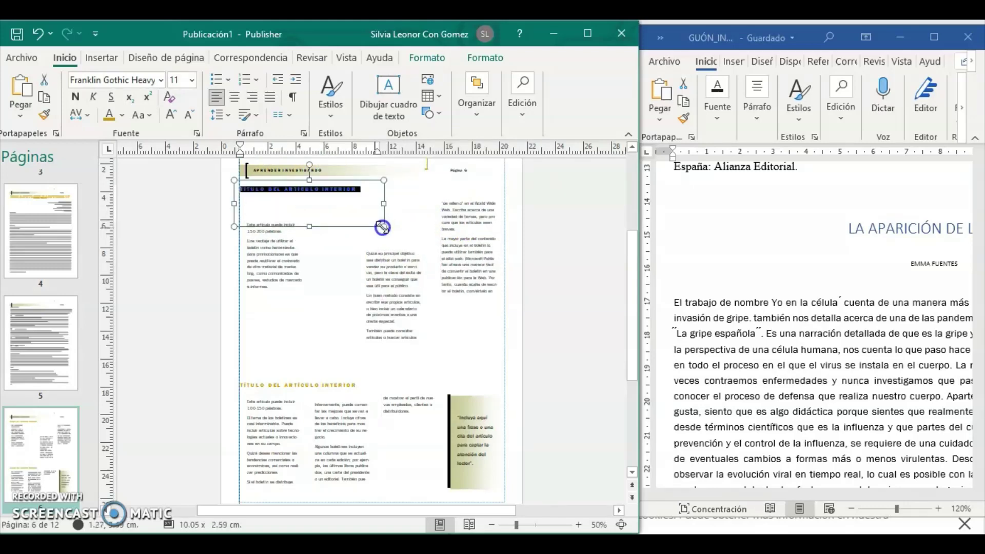
{"action": "left_click_drag", "start_coordinate": [276, 181], "coordinate": [338, 202]}
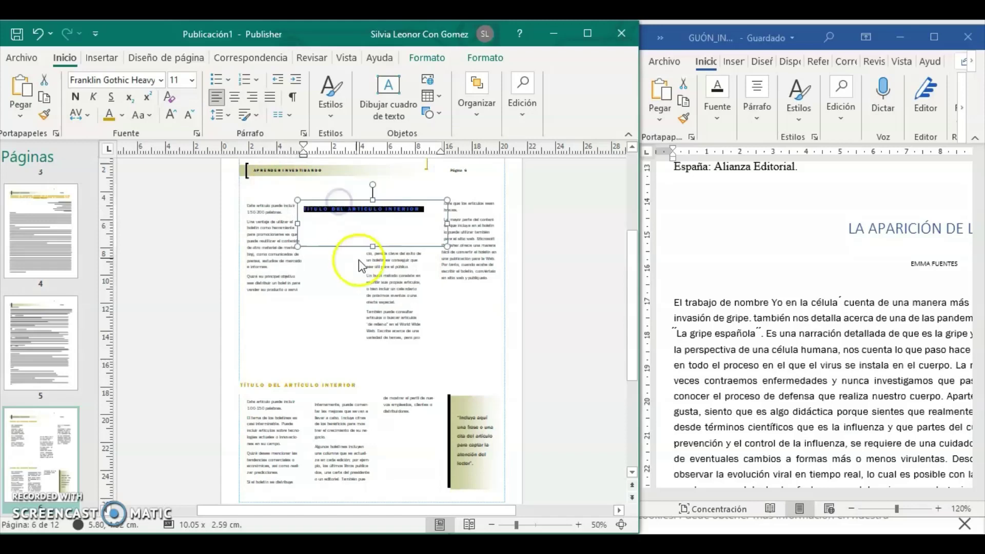
{"action": "left_click_drag", "start_coordinate": [447, 223], "coordinate": [439, 223]}
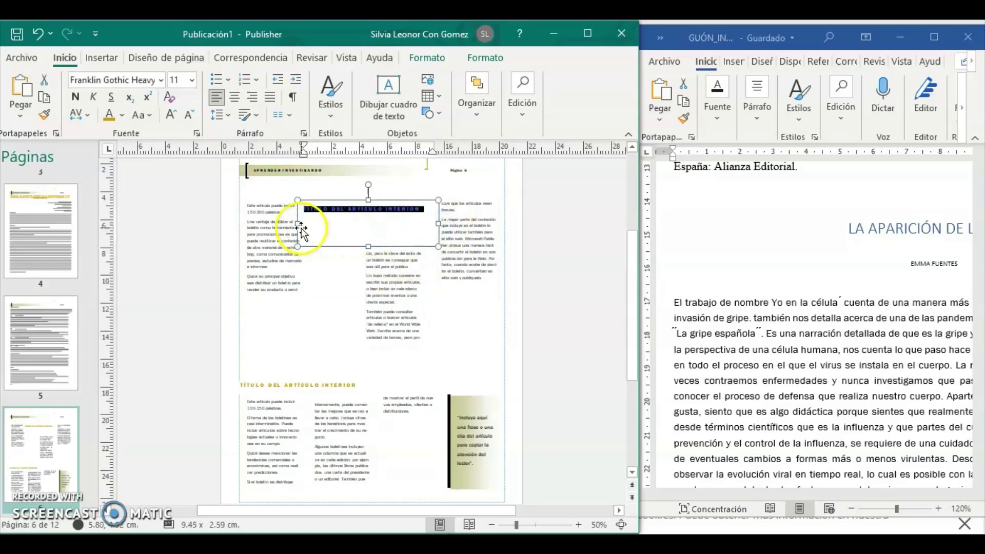
{"action": "left_click_drag", "start_coordinate": [299, 224], "coordinate": [305, 225]}
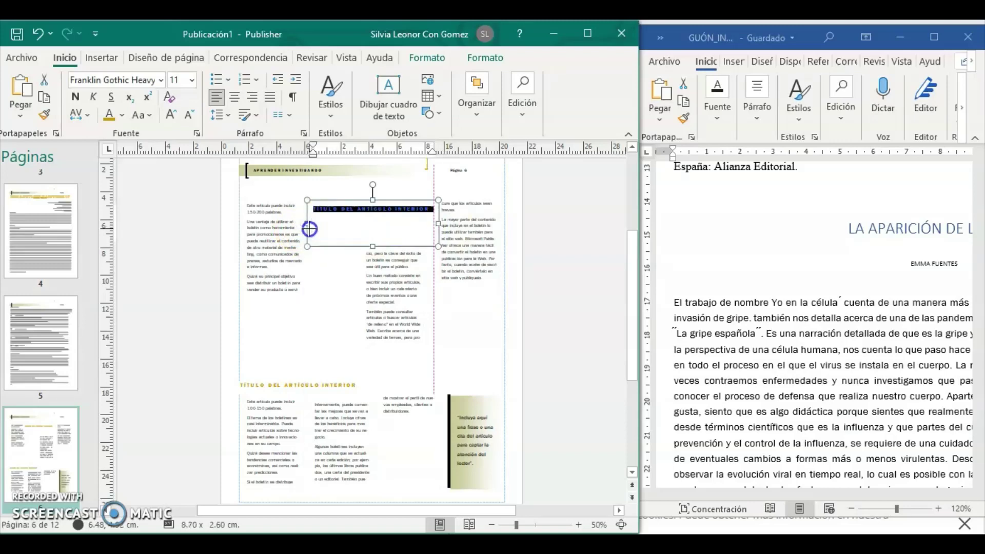
{"action": "left_click", "coordinate": [378, 259]}
{"action": "key", "text": "ctrl+a"}
{"action": "right_click", "coordinate": [292, 259]}
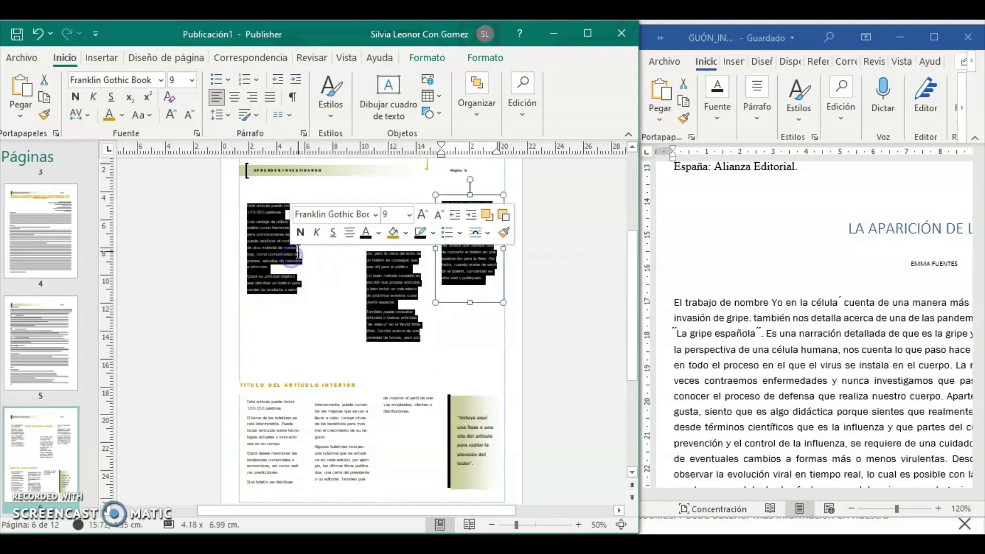
{"action": "left_click", "coordinate": [286, 258]}
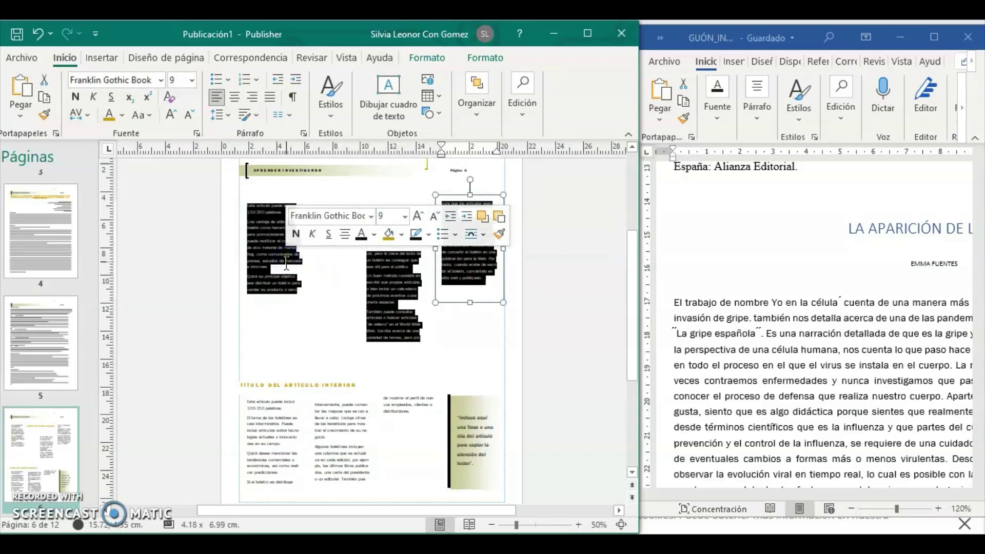
{"action": "left_click", "coordinate": [286, 264]}
{"action": "left_click", "coordinate": [278, 281]}
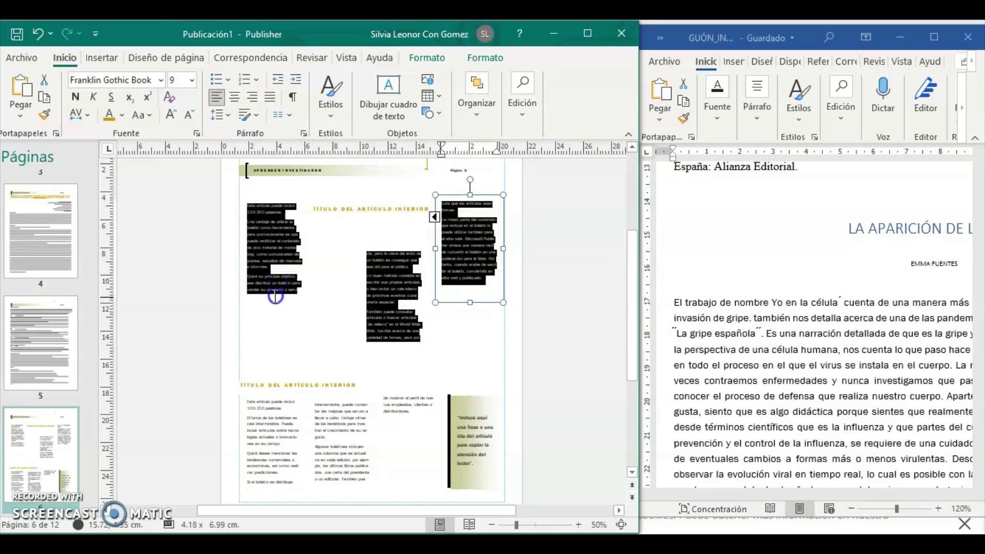
{"action": "left_click", "coordinate": [275, 297]}
{"action": "left_click", "coordinate": [400, 331]}
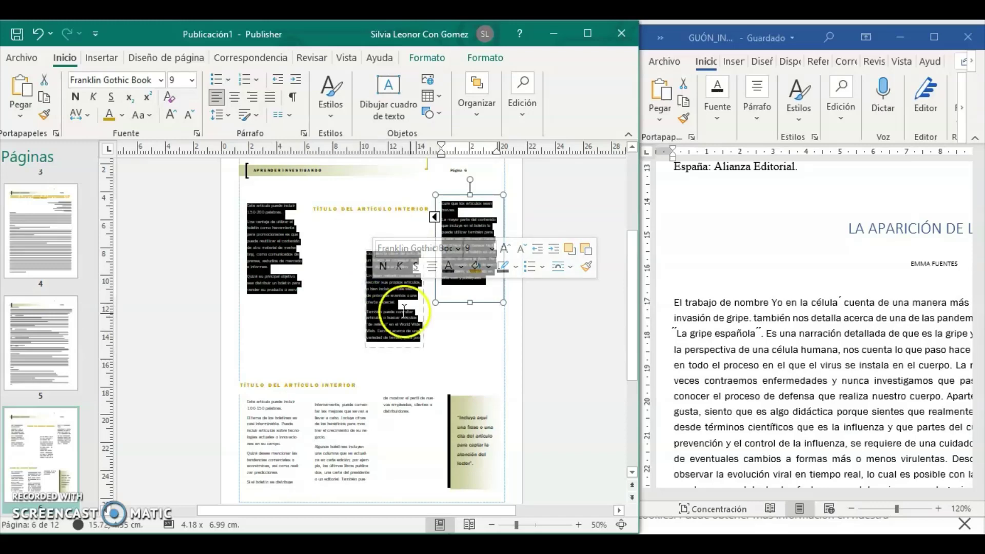
{"action": "left_click", "coordinate": [450, 325]}
Step: Widen the first article's middle column to about 7.89 cm toward the first column and shorten it to about 3.60 cm
{"action": "left_click", "coordinate": [386, 301]}
{"action": "left_click", "coordinate": [380, 302]}
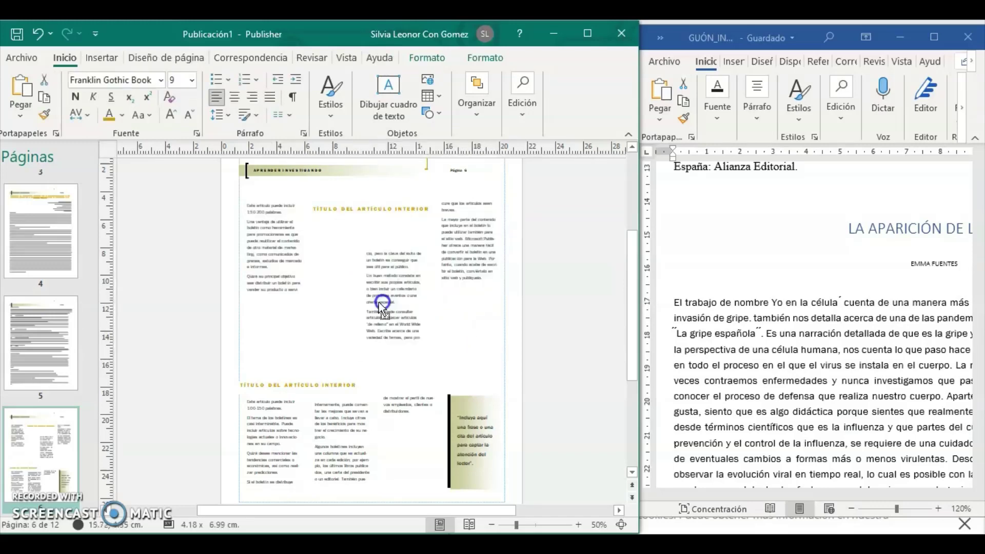
{"action": "left_click", "coordinate": [366, 296]}
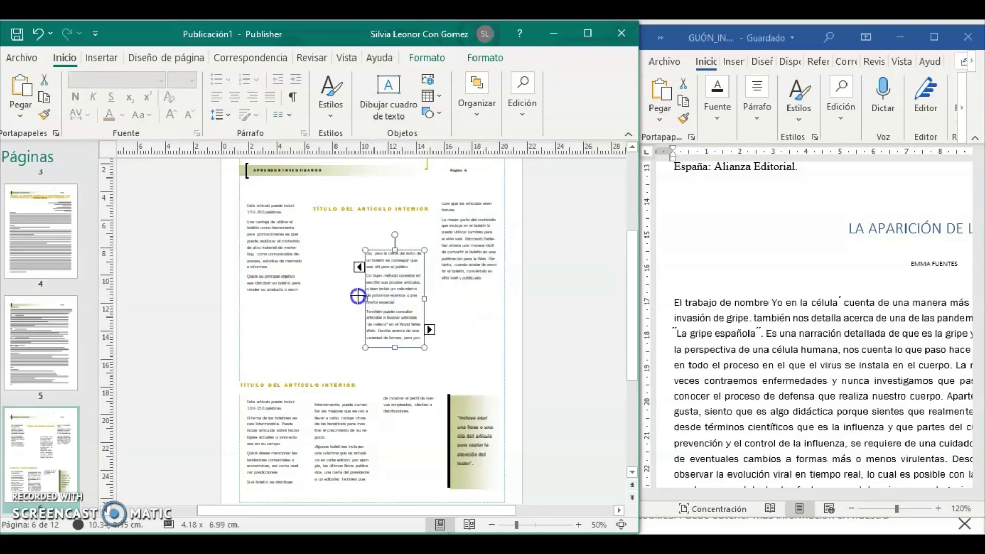
{"action": "left_click_drag", "start_coordinate": [358, 296], "coordinate": [313, 298]}
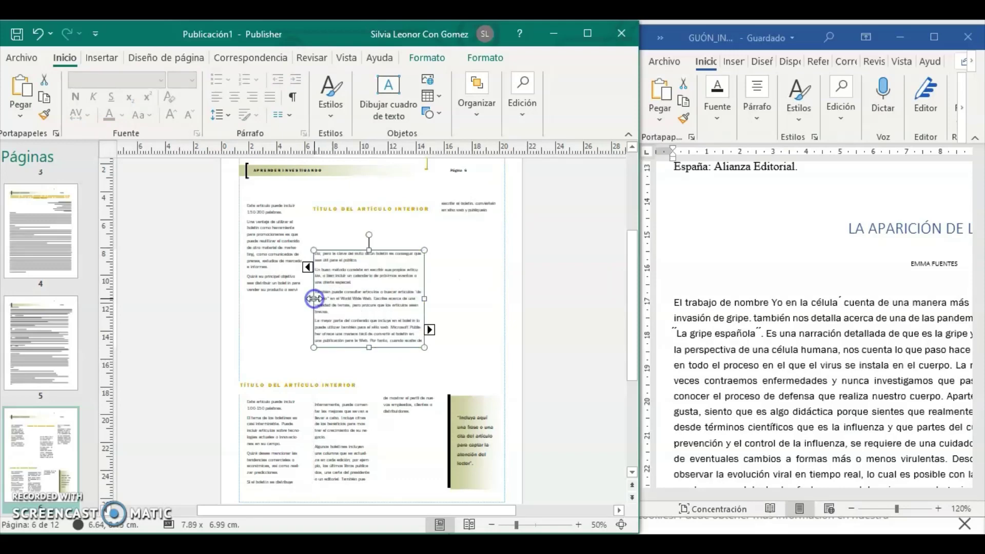
{"action": "left_click_drag", "start_coordinate": [369, 343], "coordinate": [374, 339]}
{"action": "left_click_drag", "start_coordinate": [389, 301], "coordinate": [390, 301]}
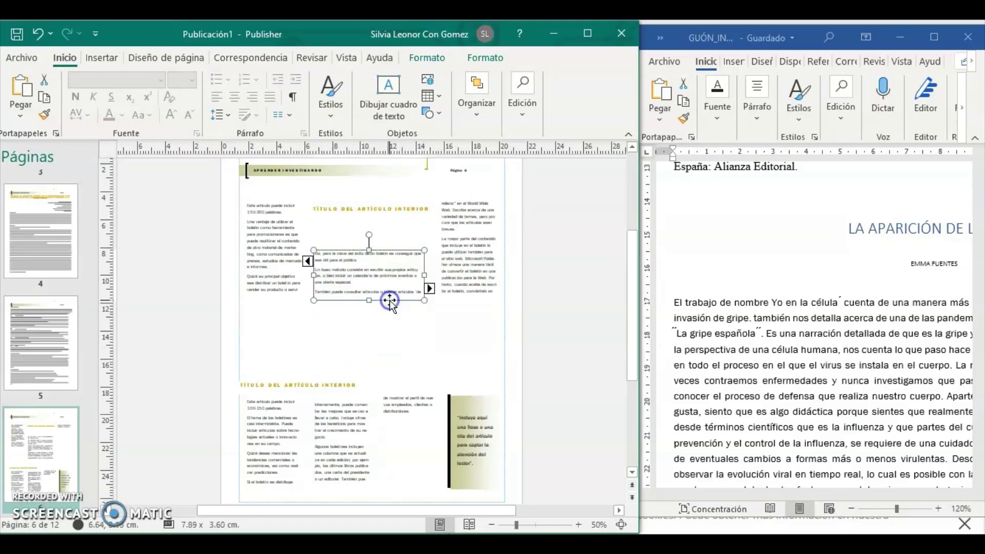
{"action": "left_click", "coordinate": [460, 309]}
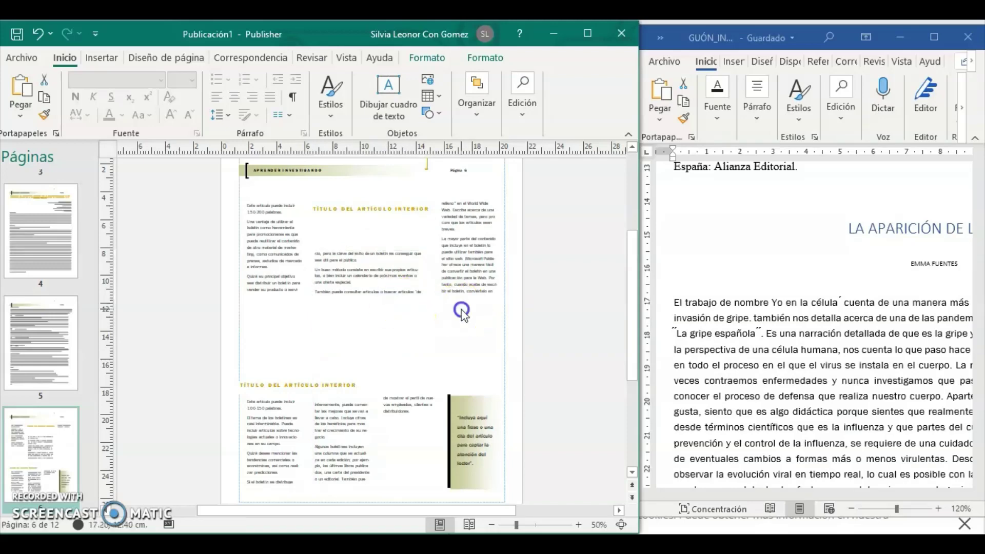
Step: Lengthen the first article's middle column to about 4.08 cm and its first column to about 7.20 cm
{"action": "triple_click", "coordinate": [404, 274]}
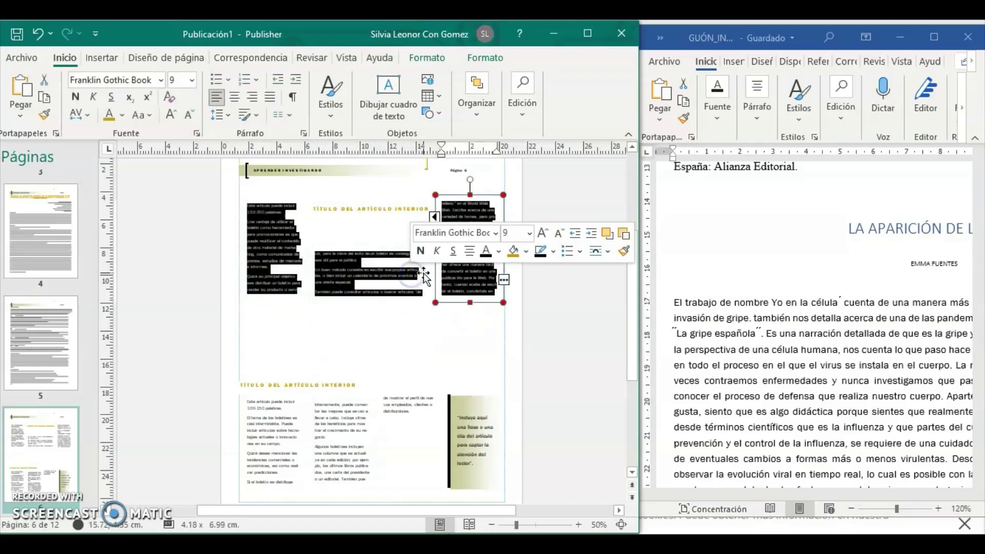
{"action": "left_click", "coordinate": [424, 277]}
{"action": "left_click", "coordinate": [442, 276]}
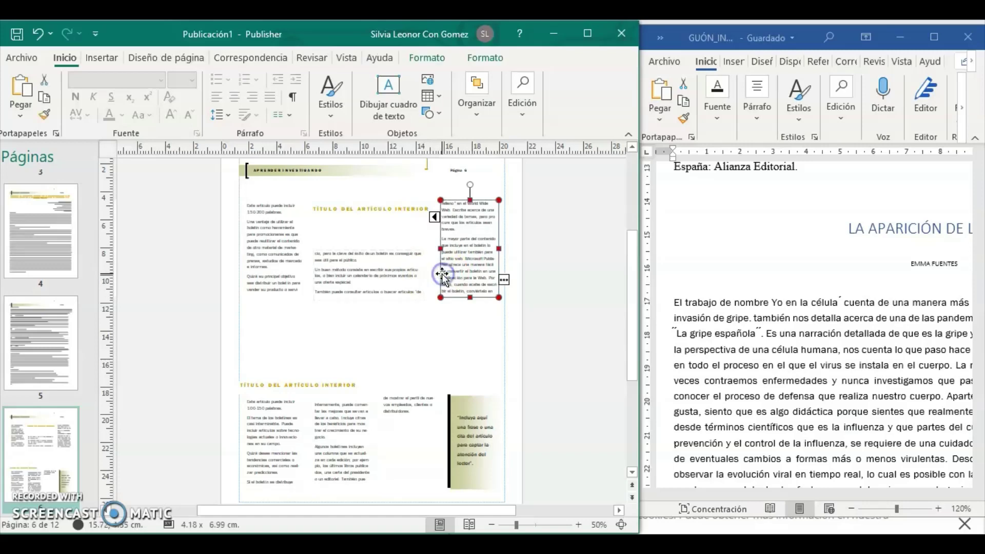
{"action": "triple_click", "coordinate": [411, 275]}
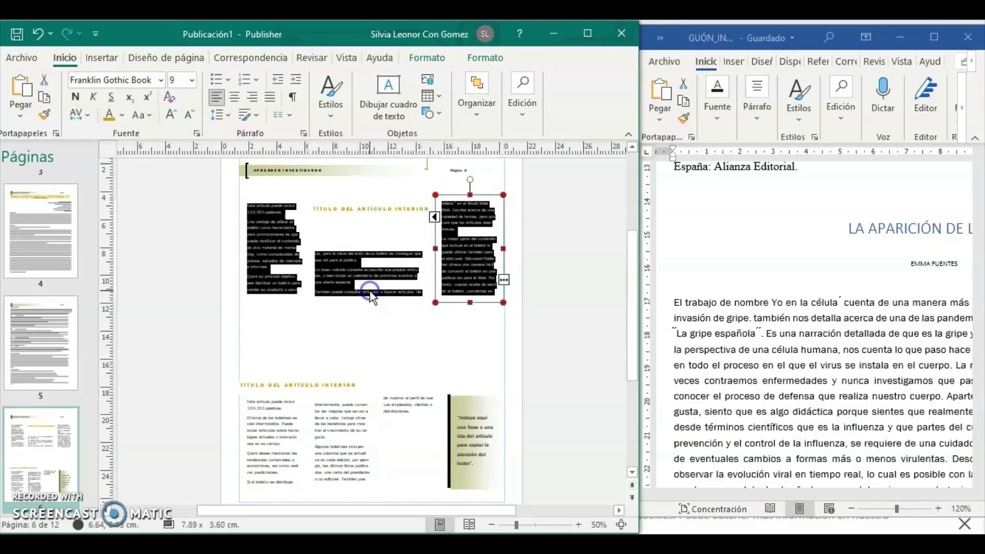
{"action": "left_click", "coordinate": [313, 294]}
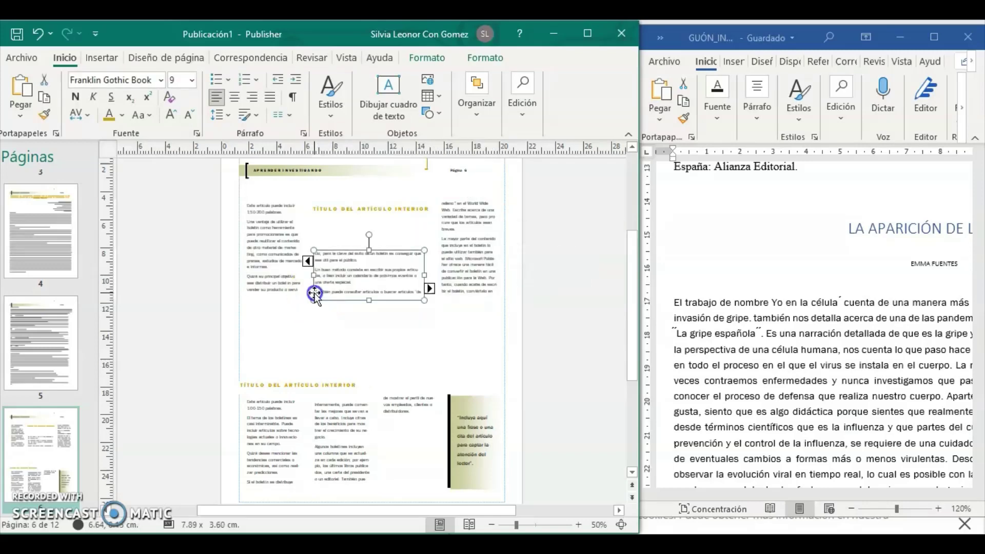
{"action": "left_click_drag", "start_coordinate": [370, 301], "coordinate": [368, 308]}
{"action": "left_click", "coordinate": [288, 282]}
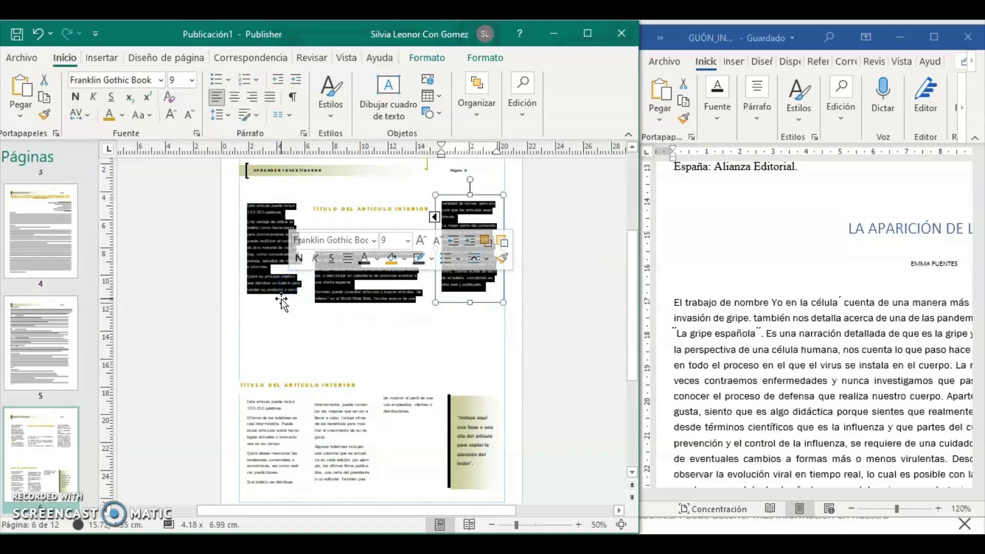
{"action": "left_click", "coordinate": [281, 298]}
{"action": "left_click_drag", "start_coordinate": [276, 301], "coordinate": [277, 306]}
Step: Copy the heading "LA APARICIÓN DE LA VIDA" from the Word script and paste it over the first article's placeholder title in Publisher
{"action": "left_click", "coordinate": [481, 282]}
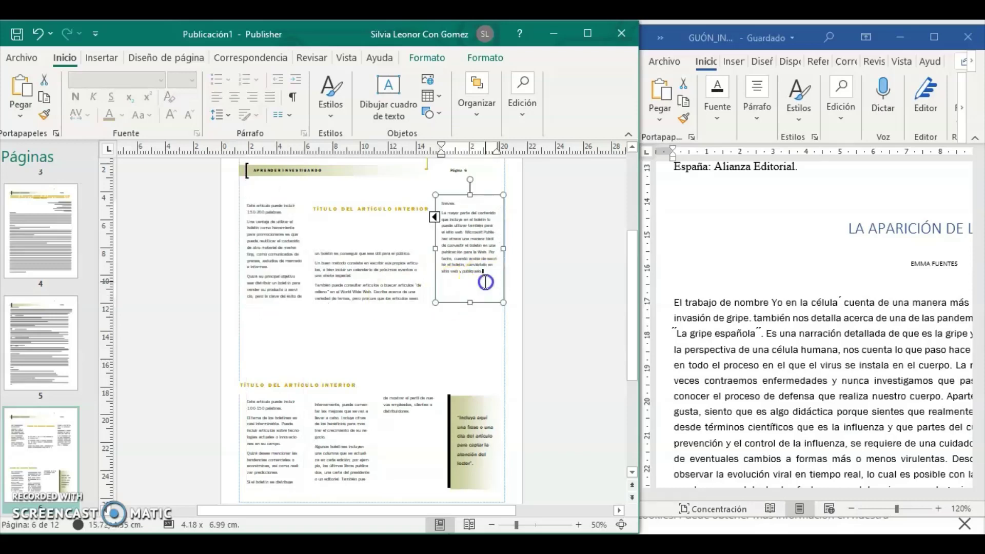
{"action": "key", "text": "ctrl+a"}
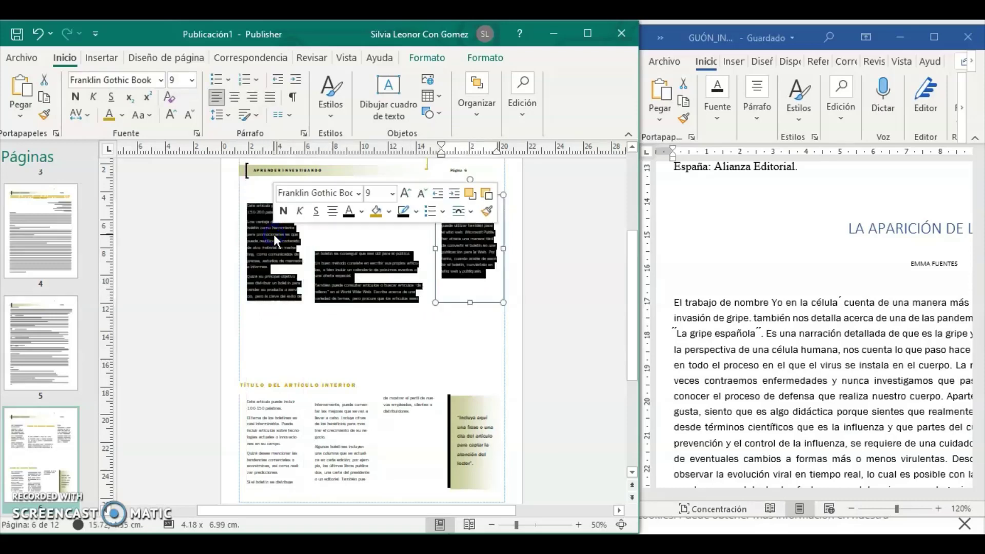
{"action": "left_click", "coordinate": [849, 232]}
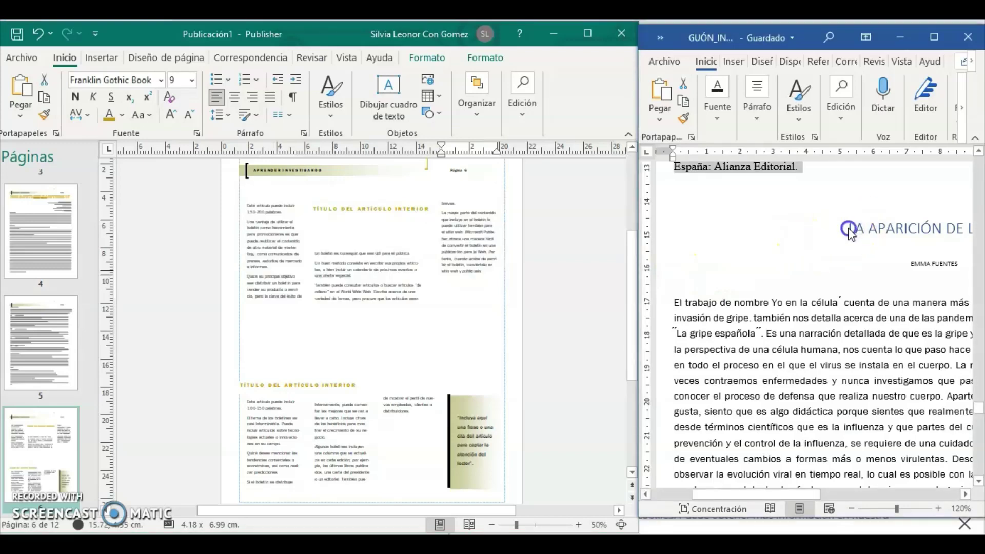
{"action": "left_click", "coordinate": [850, 229]}
{"action": "left_click_drag", "start_coordinate": [871, 229], "coordinate": [834, 241]}
{"action": "key", "text": "ctrl+c"}
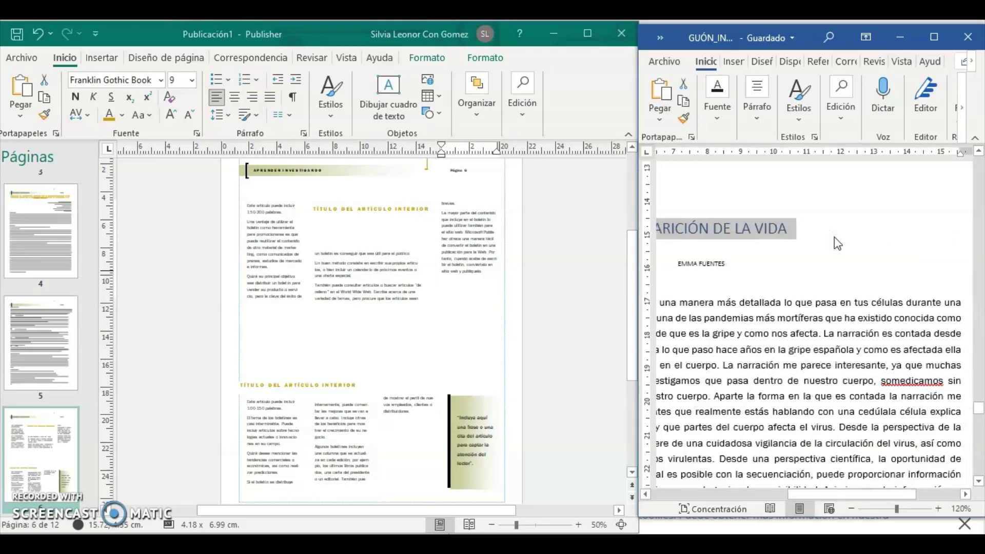
{"action": "left_click", "coordinate": [377, 209]}
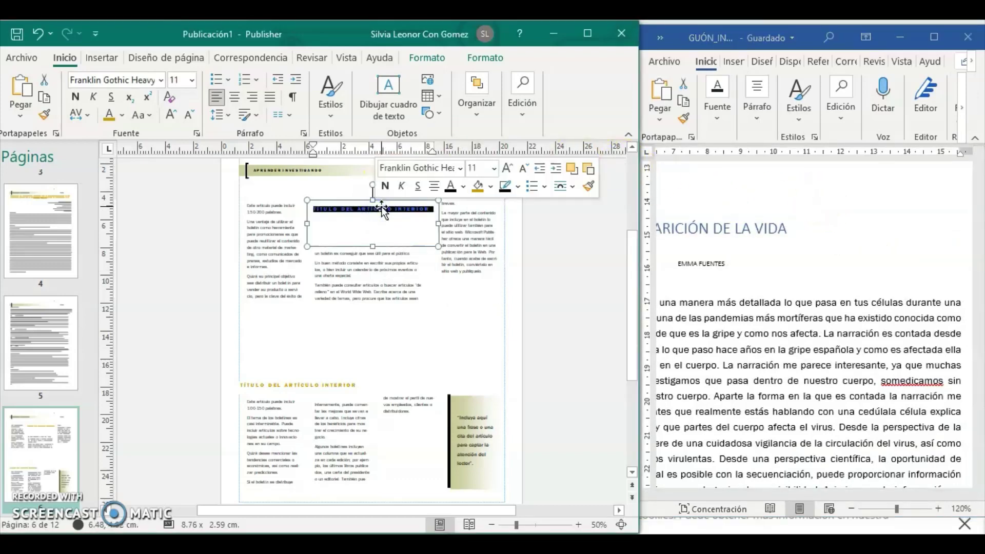
{"action": "key", "text": "ctrl+v"}
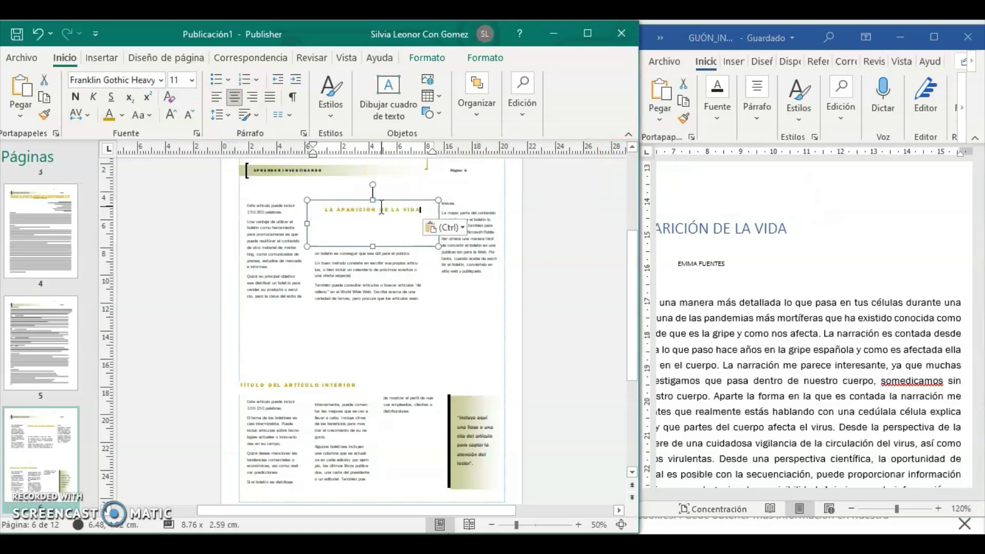
Step: Copy the author's name from the Word script and paste it below the new title on page 6
{"action": "left_click", "coordinate": [728, 267]}
{"action": "left_click_drag", "start_coordinate": [727, 263], "coordinate": [678, 266]}
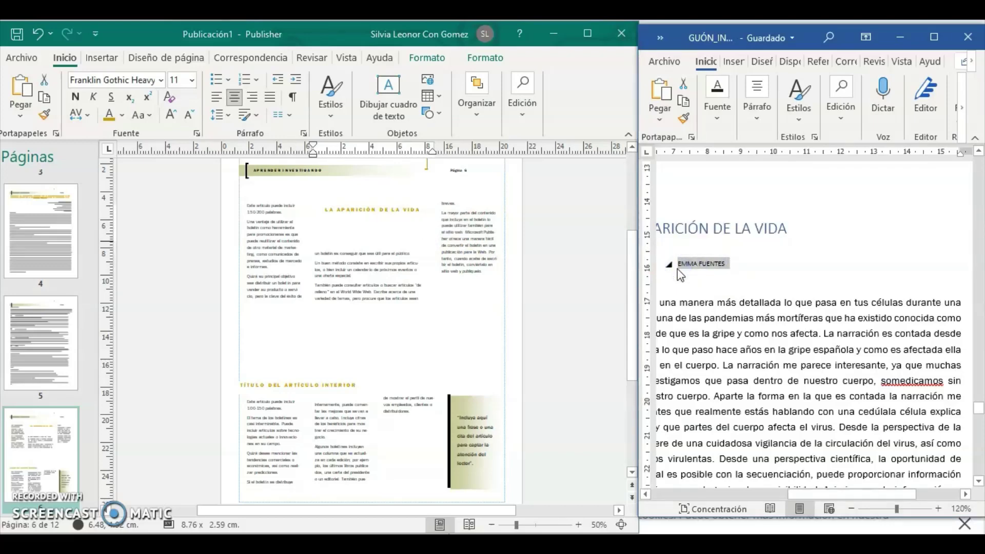
{"action": "left_click", "coordinate": [377, 228]}
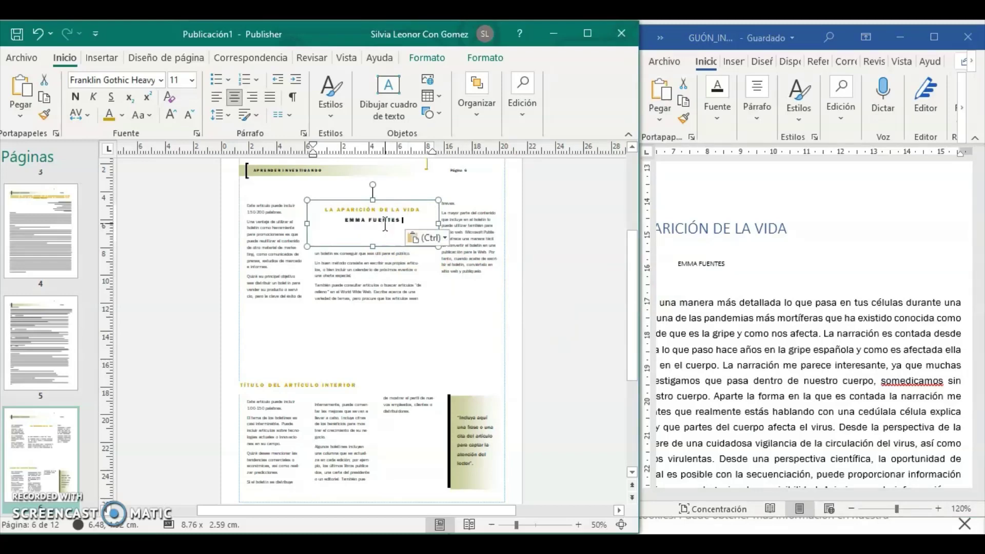
Step: Copy the whole article body from the Word script and replace the placeholder text in the first article's linked columns with it
{"action": "left_click", "coordinate": [376, 264]}
{"action": "key", "text": "ctrl+a"}
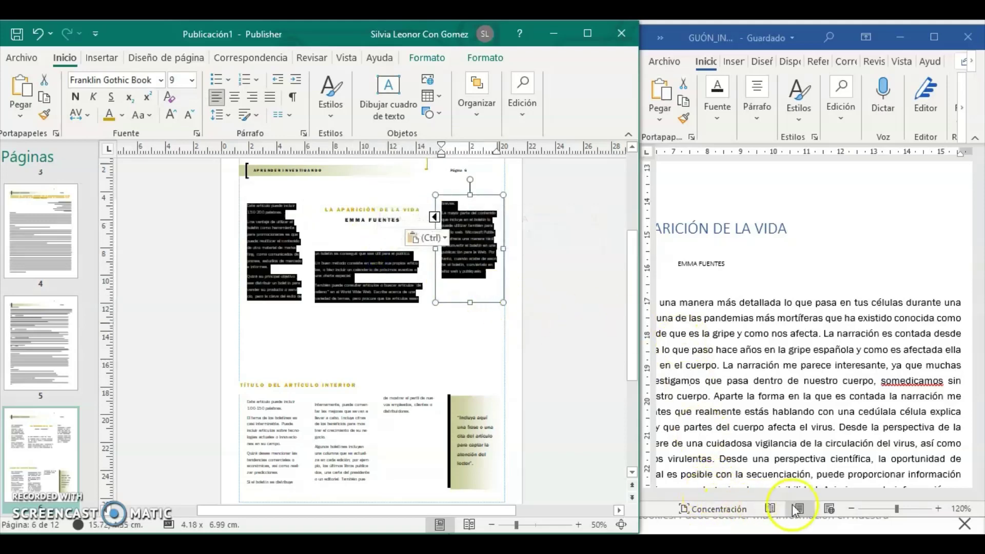
{"action": "left_click", "coordinate": [931, 496]}
{"action": "left_click_drag", "start_coordinate": [808, 492], "coordinate": [760, 491]}
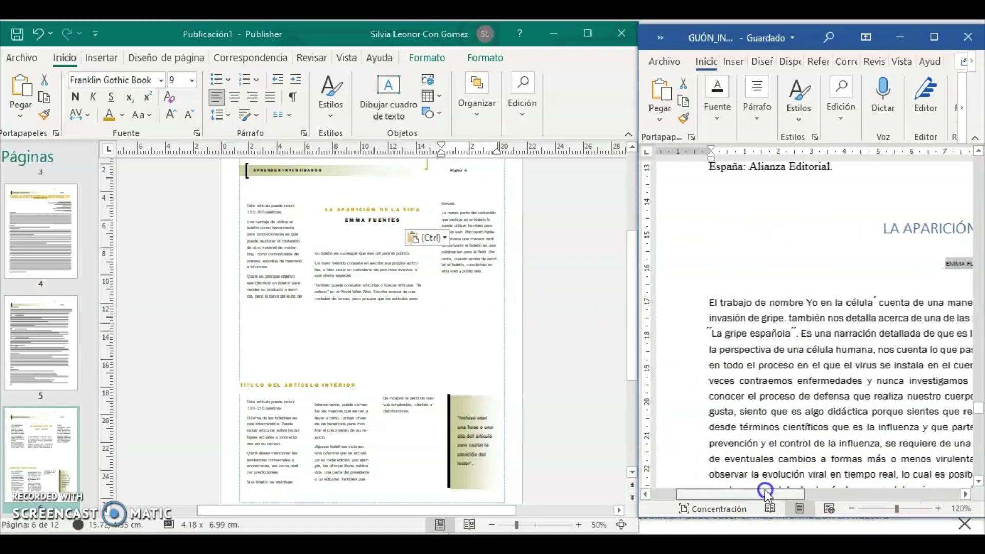
{"action": "left_click_drag", "start_coordinate": [712, 303], "coordinate": [905, 396]}
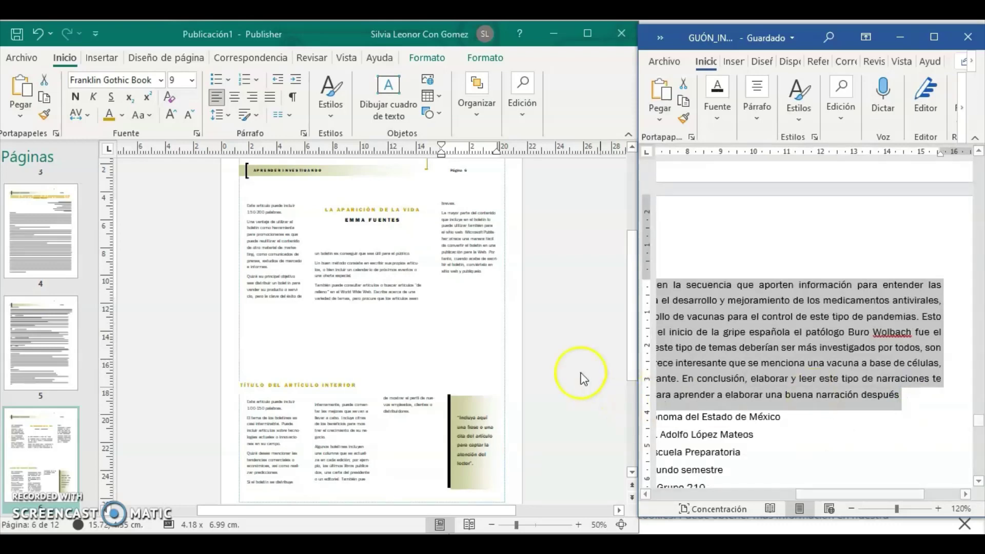
{"action": "left_click", "coordinate": [291, 245]}
{"action": "key", "text": "ctrl+a"}
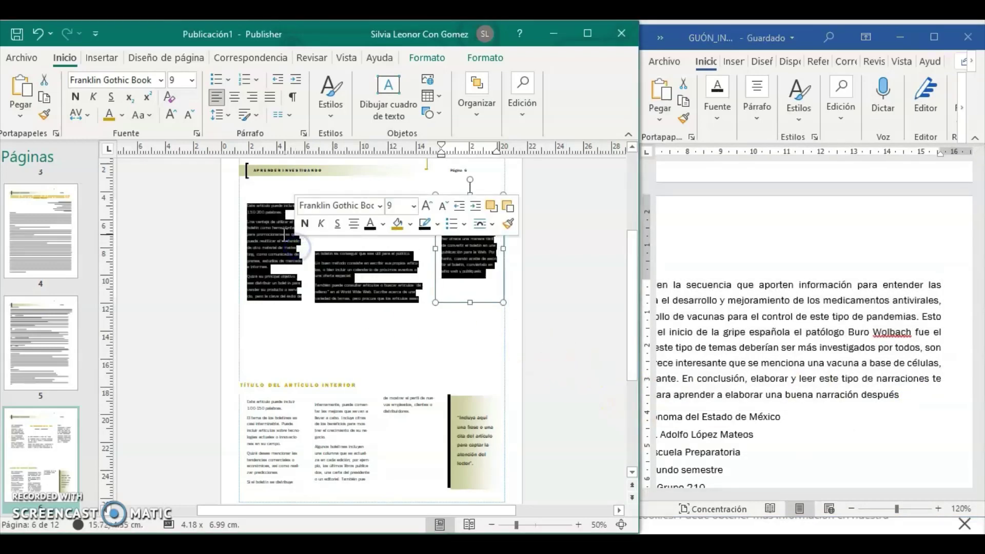
{"action": "key", "text": "Delete"}
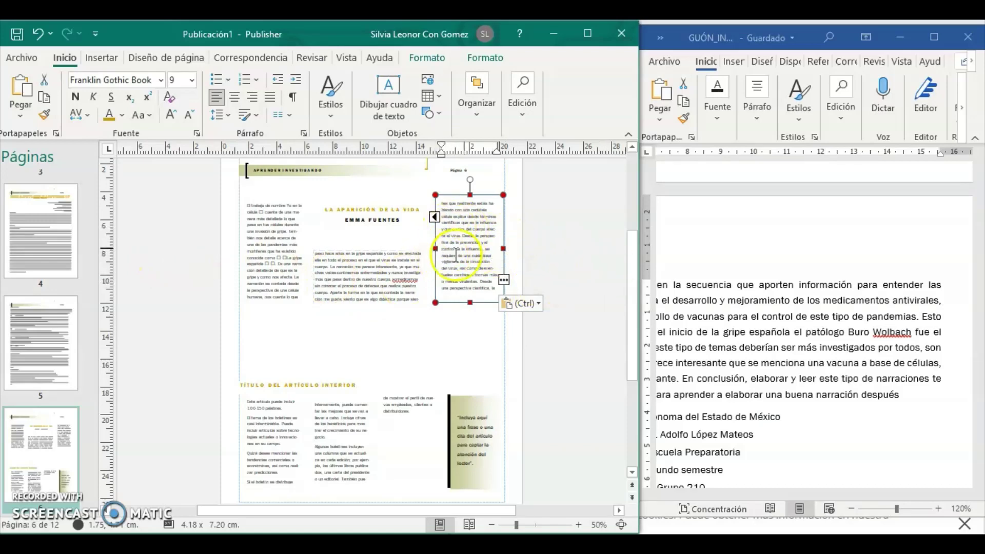
Step: Lengthen the article's first column to about 8.68 cm, the middle one to about 4.97 cm and the third to about 8.20 cm
{"action": "left_click", "coordinate": [277, 263]}
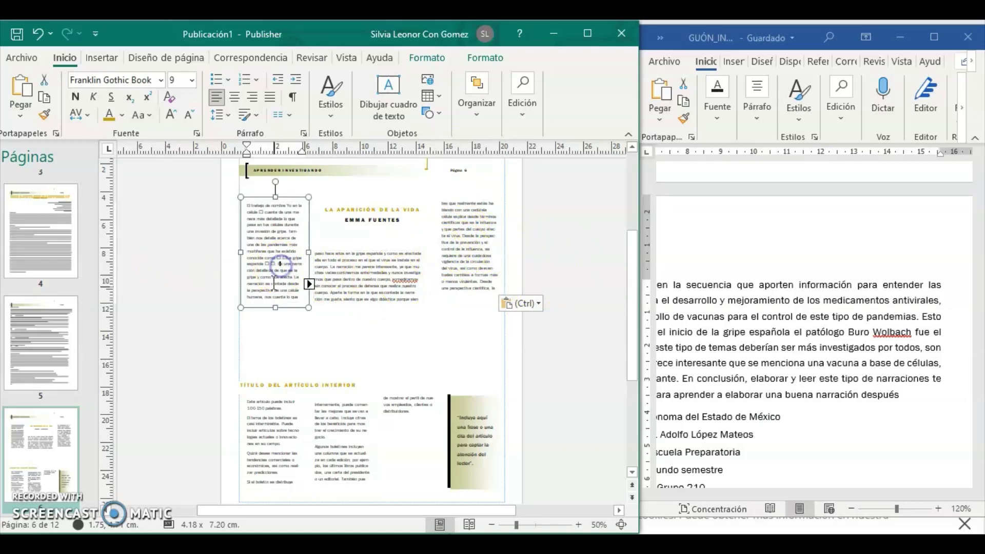
{"action": "left_click_drag", "start_coordinate": [272, 307], "coordinate": [272, 328]}
{"action": "left_click", "coordinate": [456, 277]}
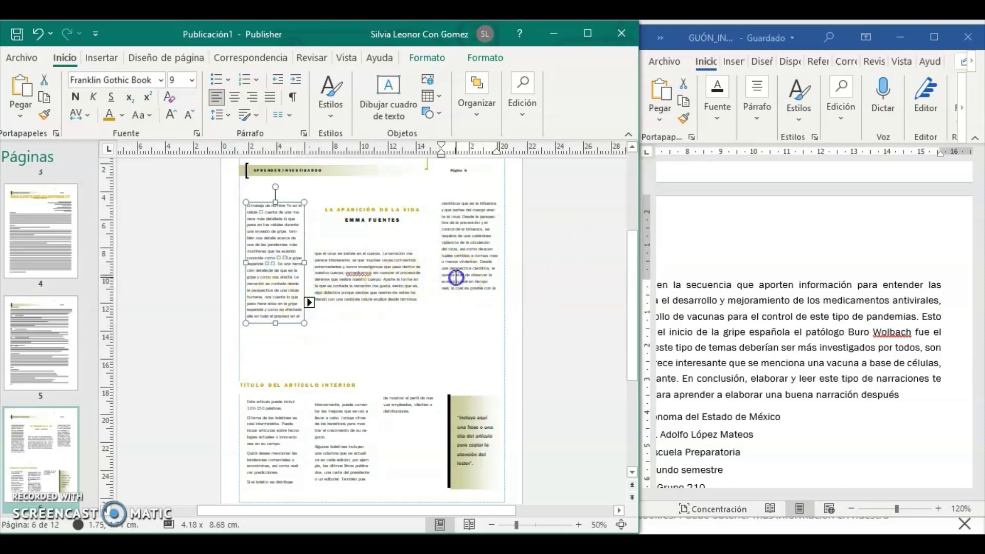
{"action": "left_click", "coordinate": [380, 302]}
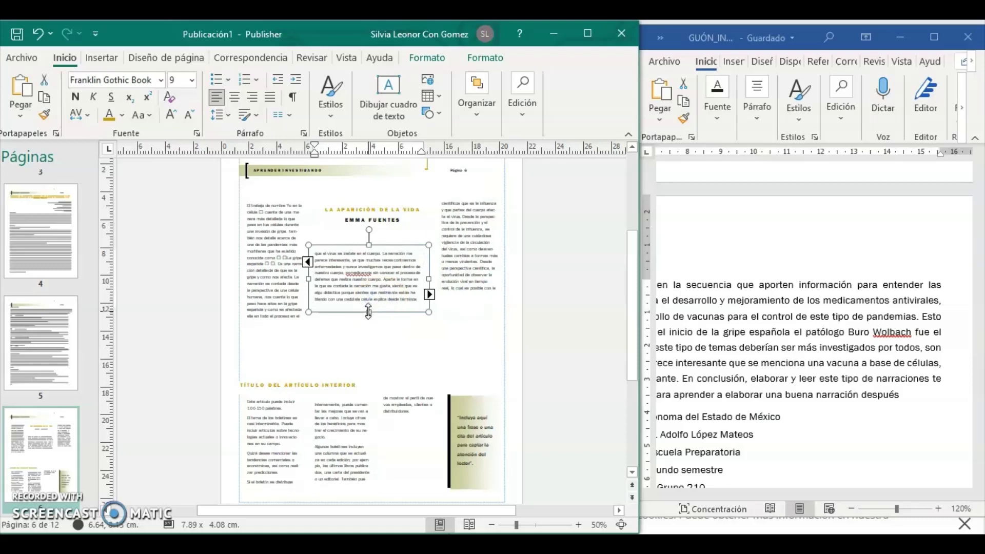
{"action": "left_click_drag", "start_coordinate": [368, 311], "coordinate": [367, 325]}
{"action": "left_click", "coordinate": [479, 292]}
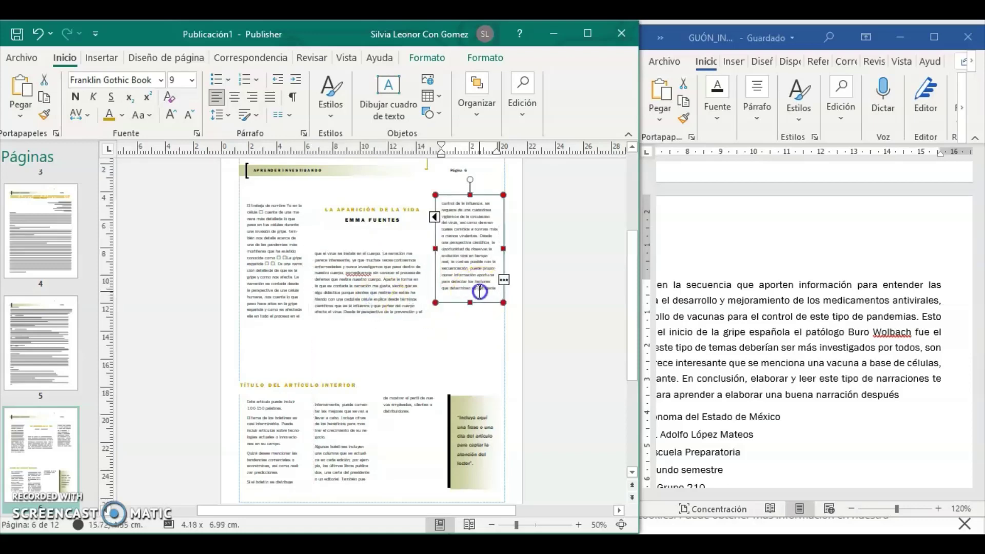
{"action": "left_click_drag", "start_coordinate": [470, 303], "coordinate": [468, 316]}
Step: Lengthen the first article's outer columns slightly and its middle column to about 6.03 cm, dismissing the OneDrive notice
{"action": "left_click", "coordinate": [278, 309]}
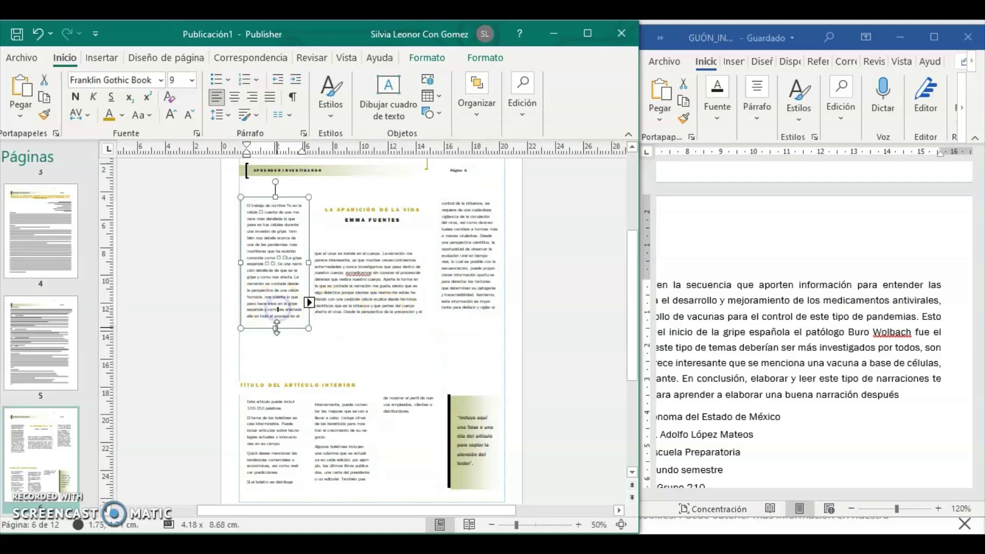
{"action": "left_click_drag", "start_coordinate": [276, 328], "coordinate": [275, 340]}
{"action": "left_click", "coordinate": [354, 311]}
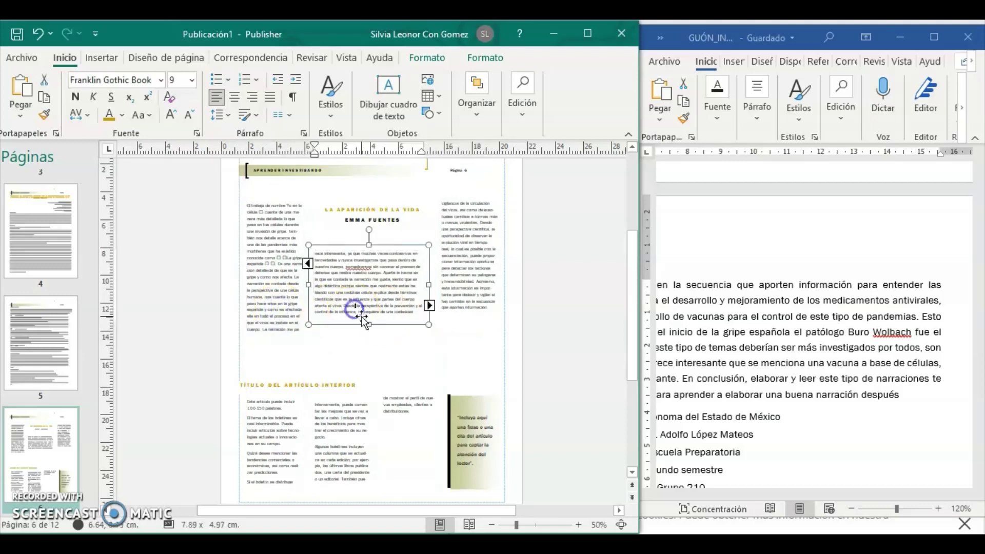
{"action": "left_click_drag", "start_coordinate": [366, 320], "coordinate": [365, 335]}
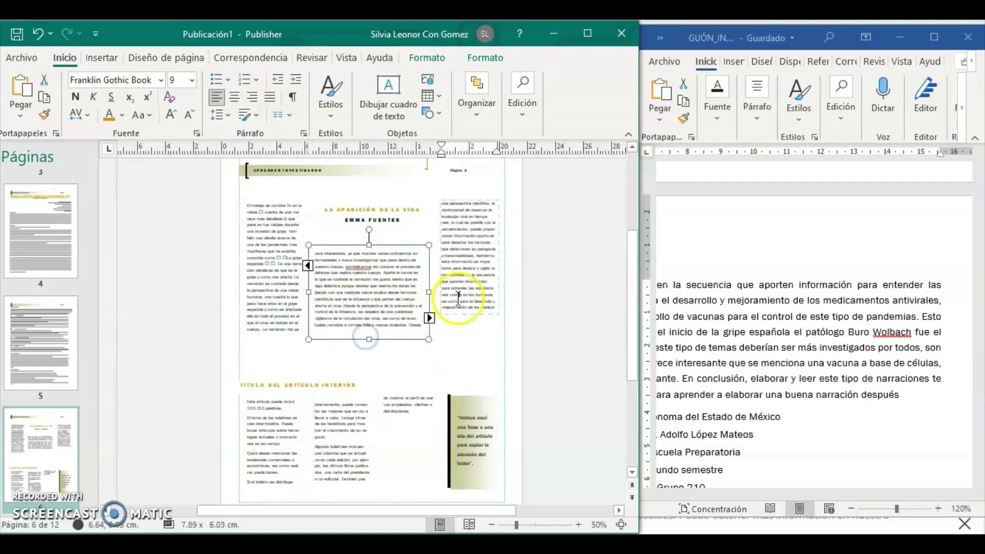
{"action": "left_click", "coordinate": [459, 298]}
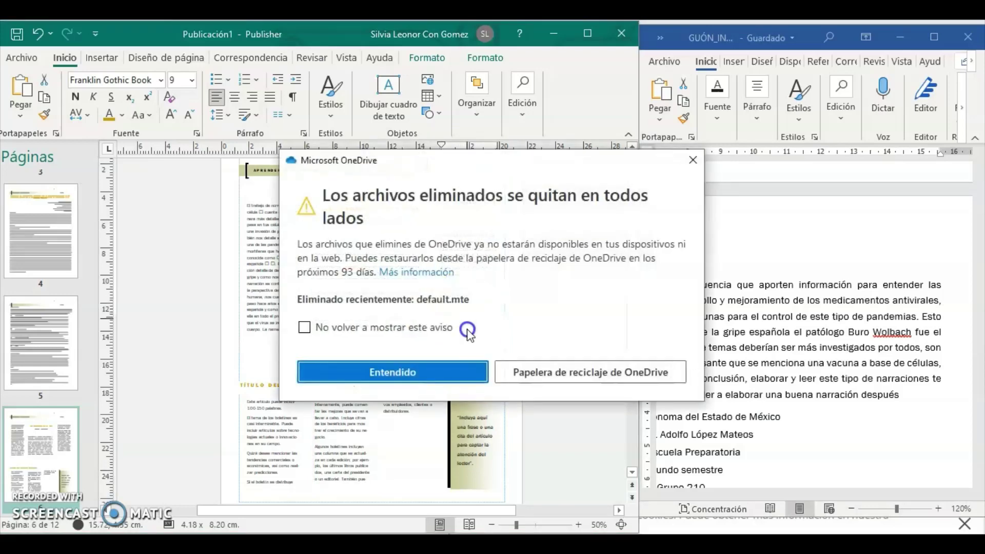
{"action": "left_click", "coordinate": [451, 372]}
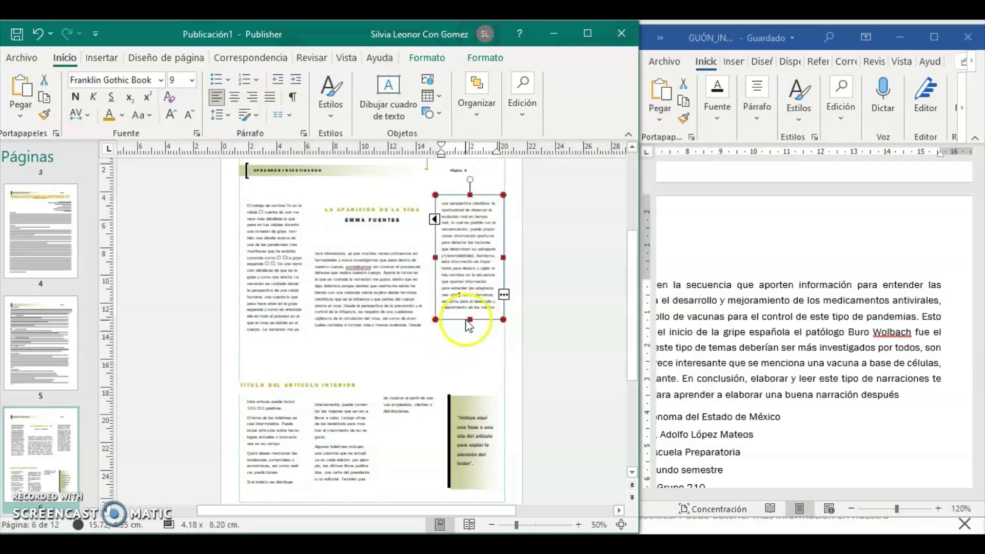
{"action": "left_click_drag", "start_coordinate": [469, 319], "coordinate": [467, 330]}
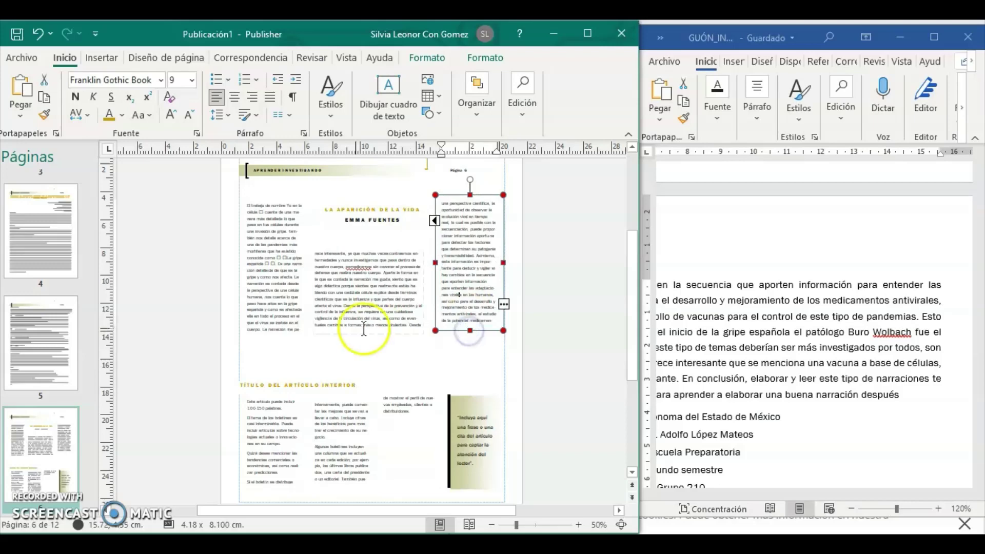
Step: Extend the article's three columns down to just above the second article's heading, making the third about 12.38 cm long
{"action": "left_click", "coordinate": [325, 331]}
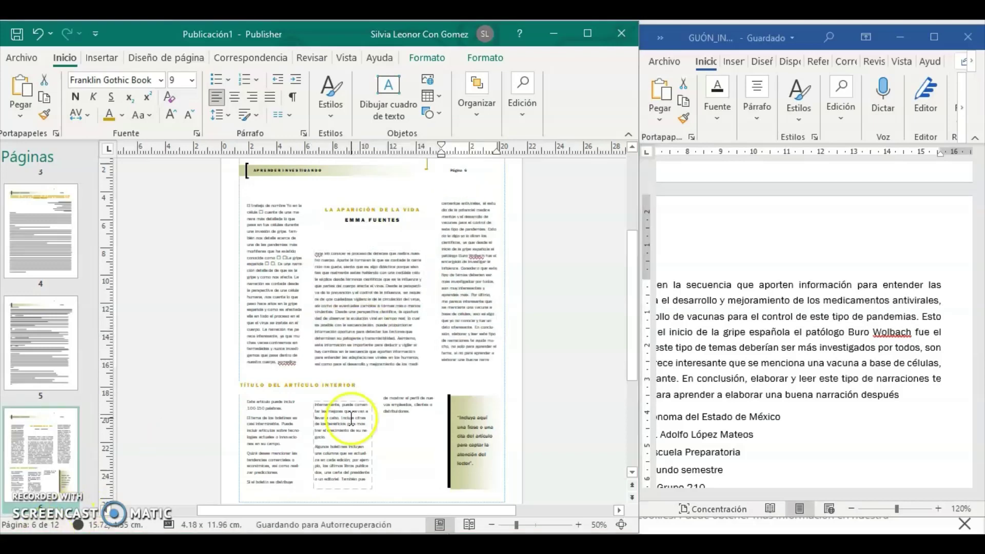
{"action": "left_click", "coordinate": [452, 339]}
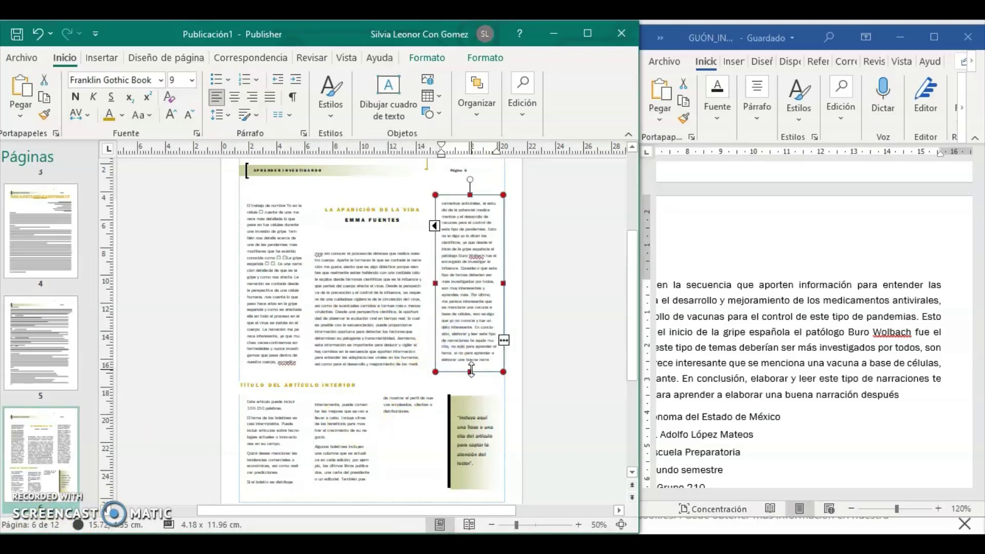
{"action": "left_click_drag", "start_coordinate": [469, 366], "coordinate": [470, 377]}
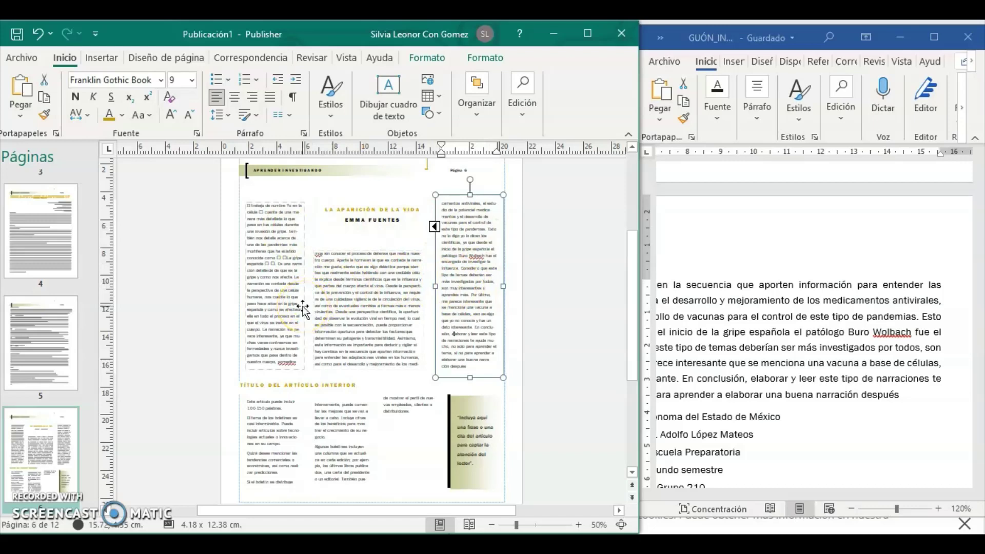
Step: Delete all the placeholder body text of the second article in the lower part of page 6
{"action": "left_click", "coordinate": [363, 397]}
{"action": "scroll", "coordinate": [335, 357], "scroll_direction": "down", "scroll_amount": 1}
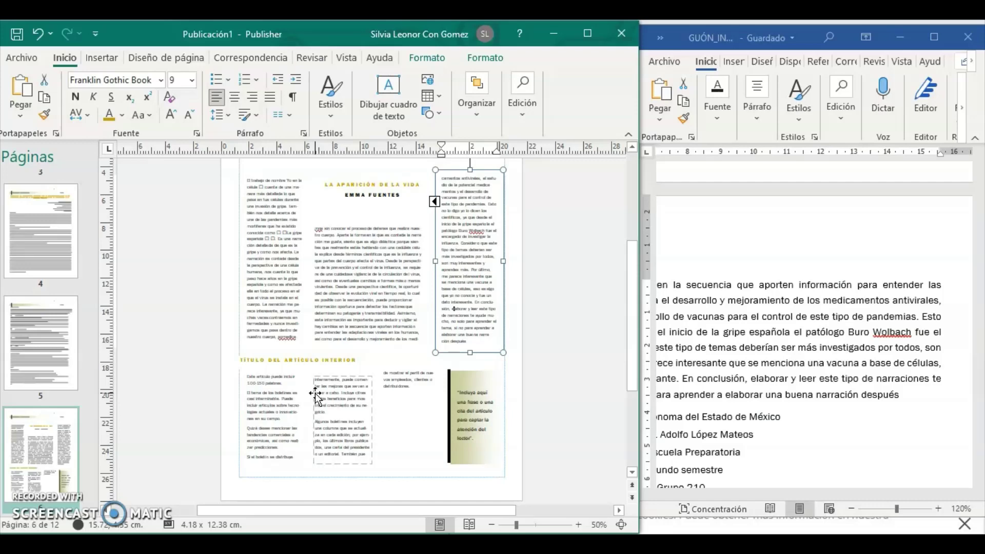
{"action": "left_click", "coordinate": [298, 415]}
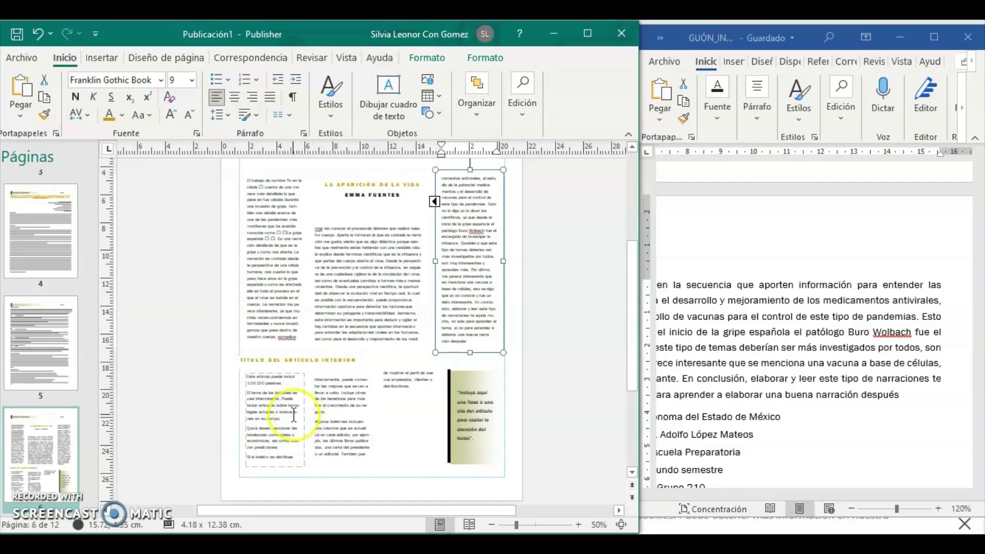
{"action": "key", "text": "ctrl+a"}
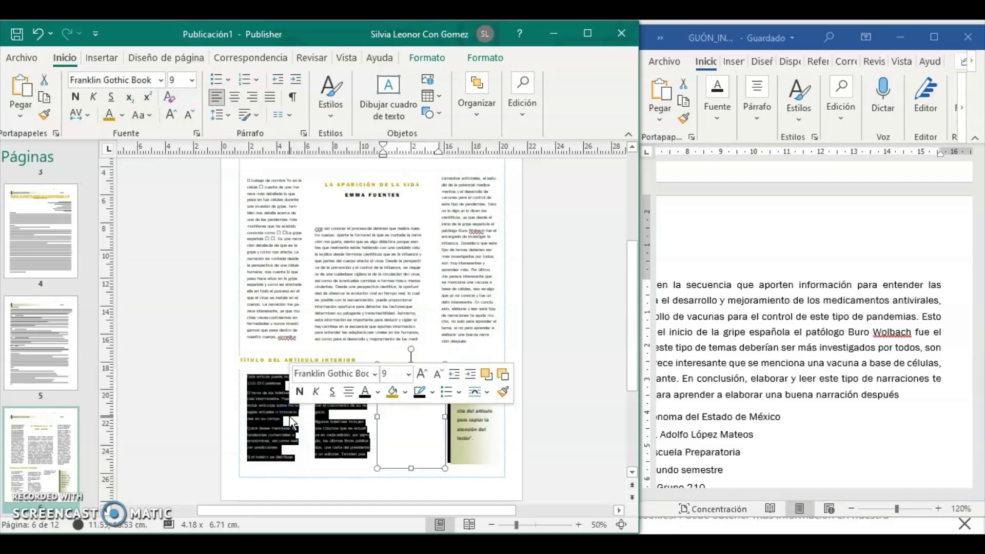
{"action": "key", "text": "Delete"}
Step: Delete the second article's three empty linked text boxes from page 6
{"action": "left_click", "coordinate": [308, 415]}
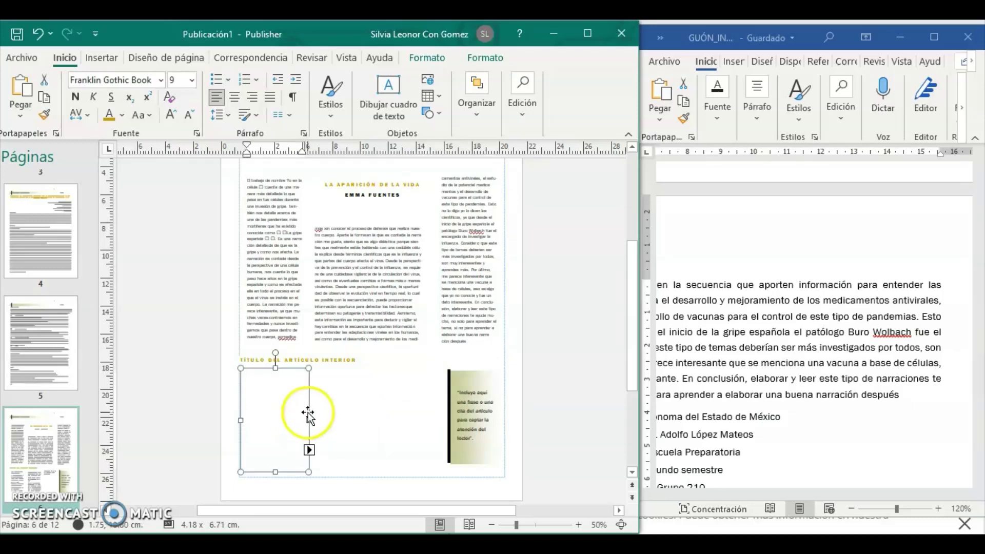
{"action": "key", "text": "Delete"}
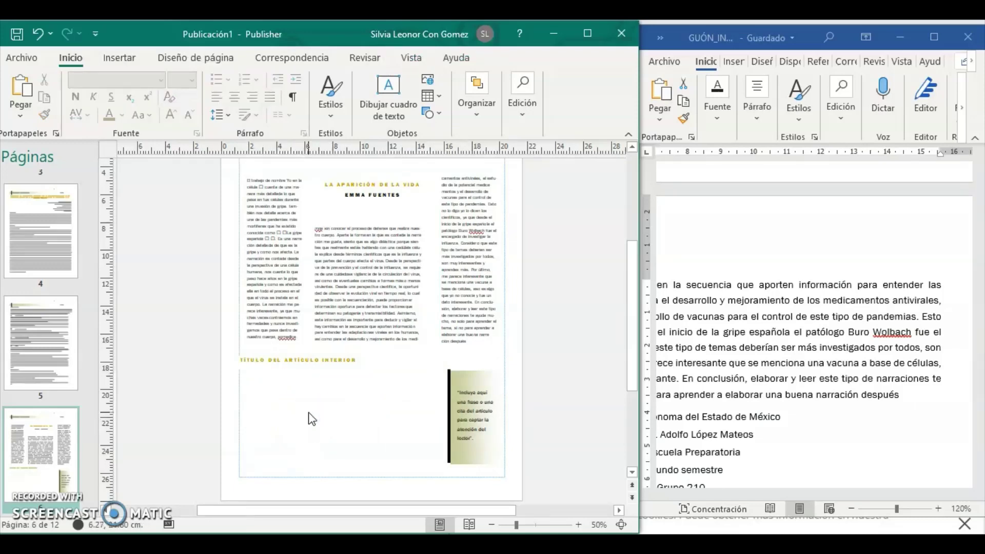
{"action": "left_click", "coordinate": [310, 412]}
{"action": "left_click", "coordinate": [322, 412]}
{"action": "key", "text": "Delete"}
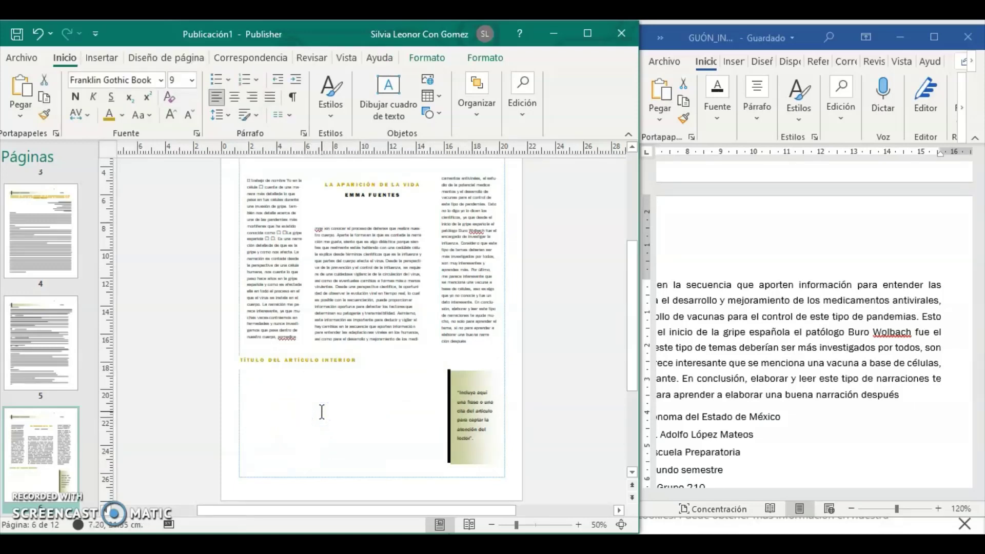
{"action": "left_click", "coordinate": [379, 418]}
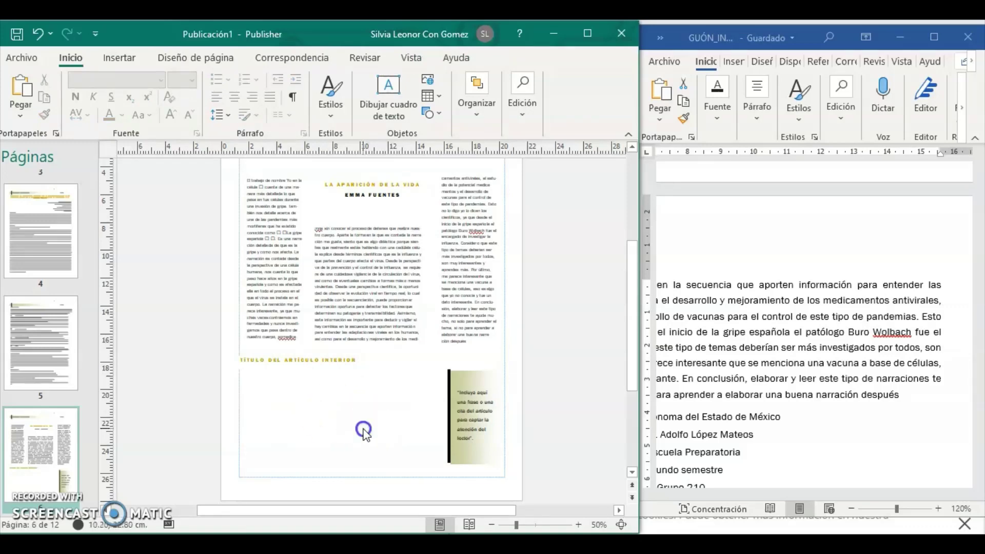
{"action": "left_click", "coordinate": [418, 424]}
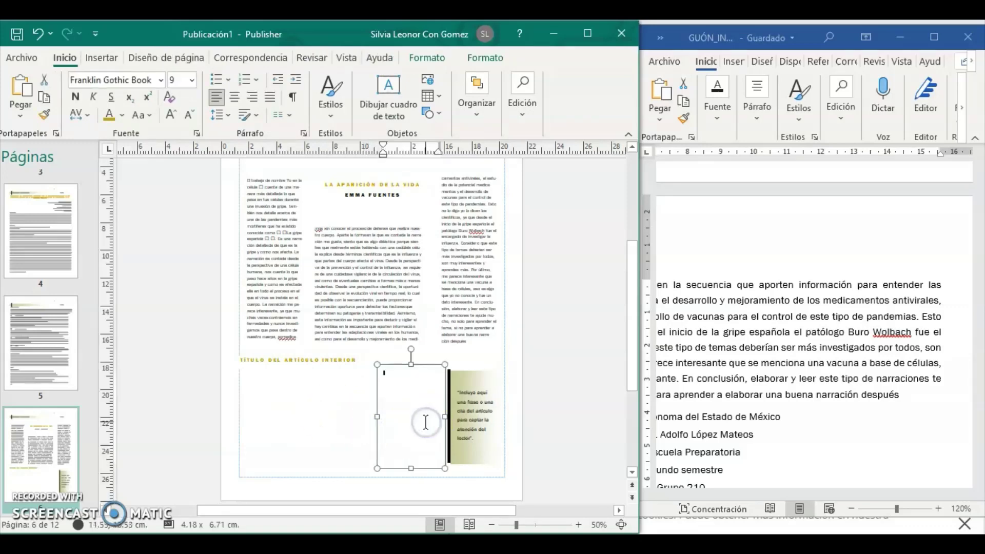
{"action": "key", "text": "Delete"}
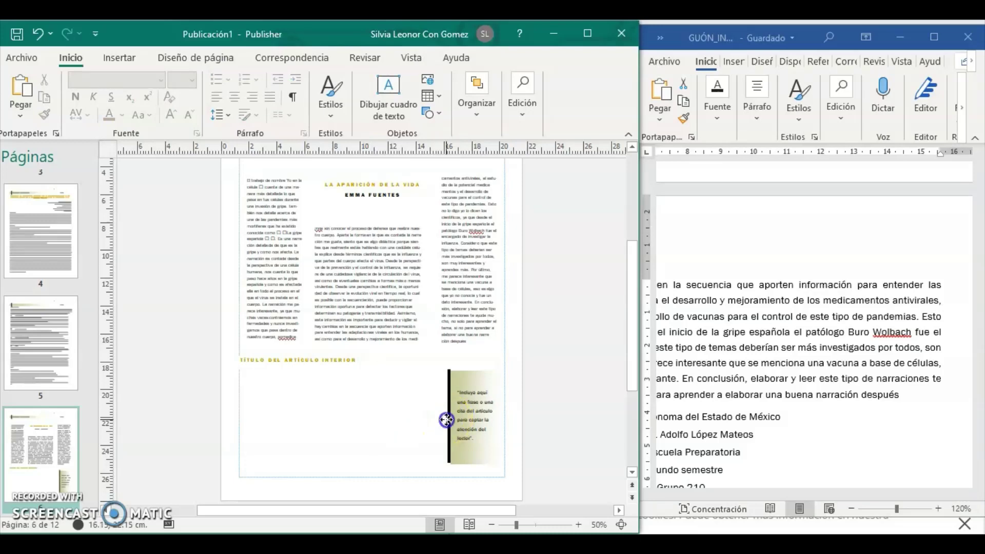
Step: Delete the pull quote with its black bar and gradient background, and the placeholder heading "TÍTULO DEL ARTÍCULO INTERIOR"
{"action": "left_click", "coordinate": [447, 420]}
{"action": "key", "text": "Delete"}
{"action": "triple_click", "coordinate": [465, 420]}
{"action": "key", "text": "Delete"}
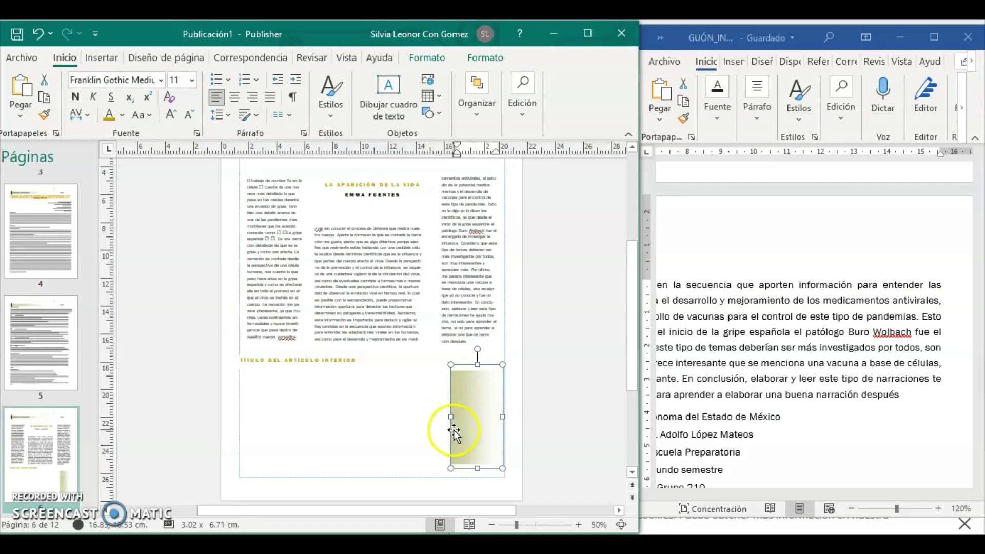
{"action": "left_click", "coordinate": [453, 429]}
{"action": "left_click", "coordinate": [453, 430]}
{"action": "left_click", "coordinate": [454, 430]}
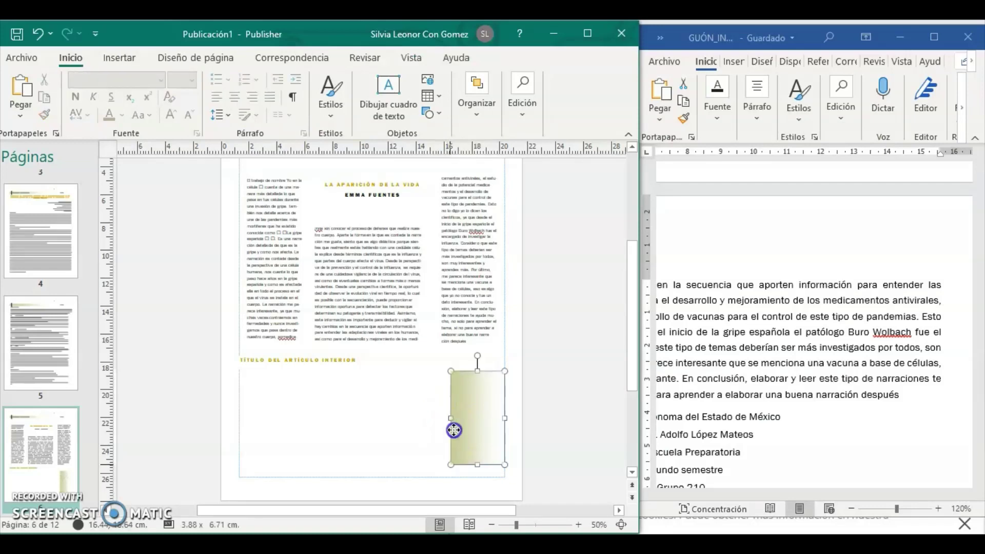
{"action": "key", "text": "Delete"}
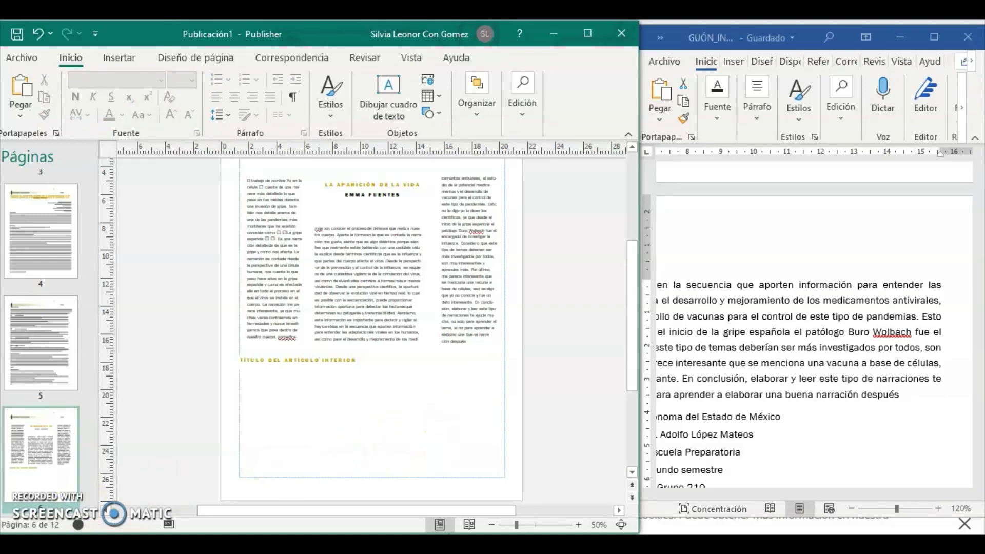
{"action": "left_click", "coordinate": [347, 357]}
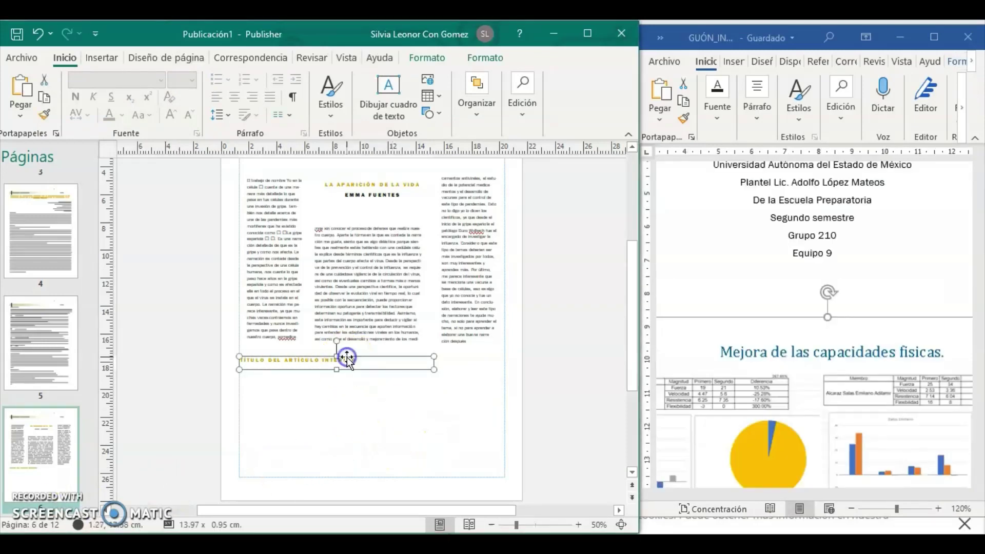
{"action": "key", "text": "Delete"}
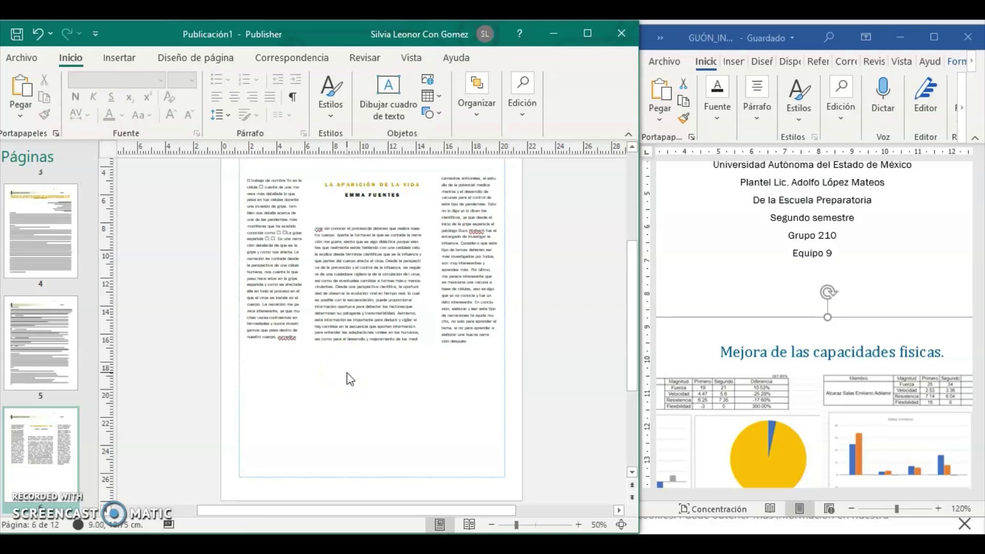
Step: Paste the "Mejora de las capacidades físicas" chart picture from Word, place it below the article and shrink it to about 14.50 × 9.14 cm
{"action": "key", "text": "ctrl+v"}
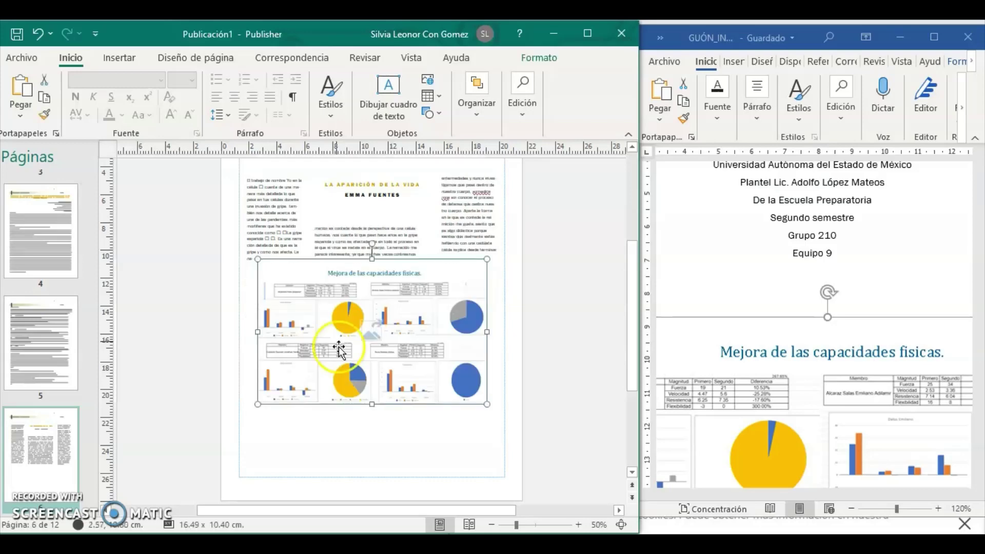
{"action": "left_click_drag", "start_coordinate": [306, 262], "coordinate": [296, 335]}
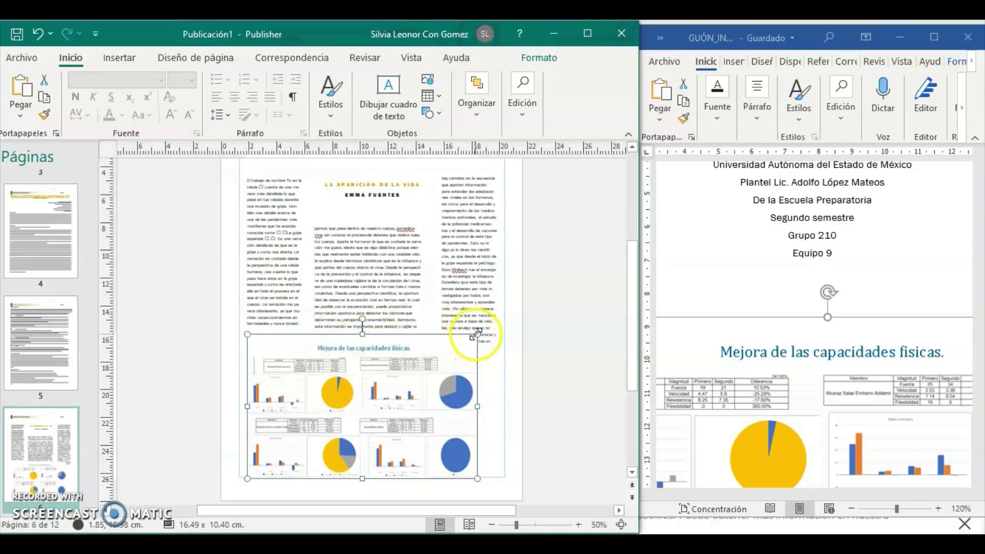
{"action": "left_click_drag", "start_coordinate": [477, 333], "coordinate": [450, 352]}
{"action": "left_click_drag", "start_coordinate": [407, 384], "coordinate": [429, 380]}
{"action": "left_click", "coordinate": [498, 384]}
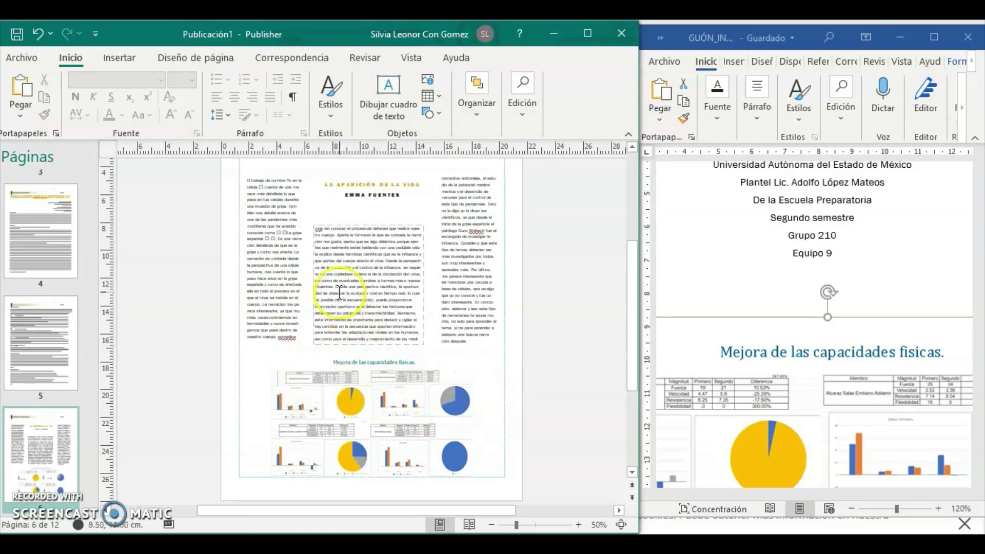
Step: Widen the chart picture on both sides so that it spans the width of the article's columns
{"action": "scroll", "coordinate": [366, 282], "scroll_direction": "up", "scroll_amount": 2}
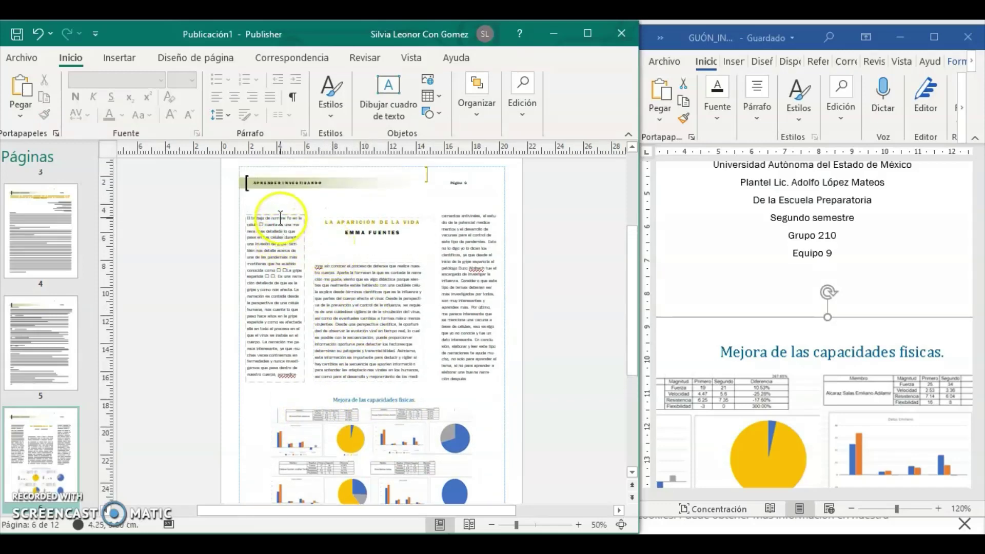
{"action": "left_click", "coordinate": [469, 231]}
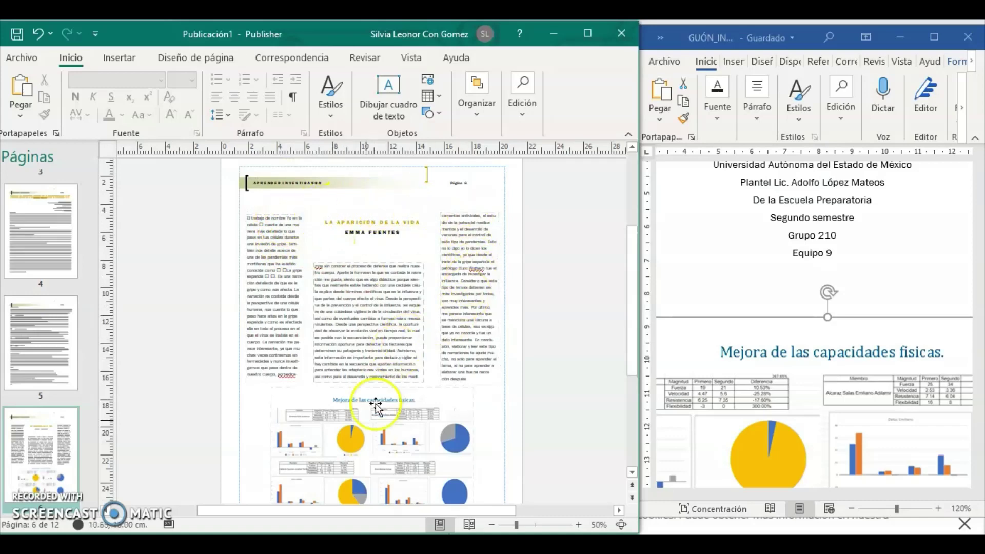
{"action": "left_click", "coordinate": [360, 428]}
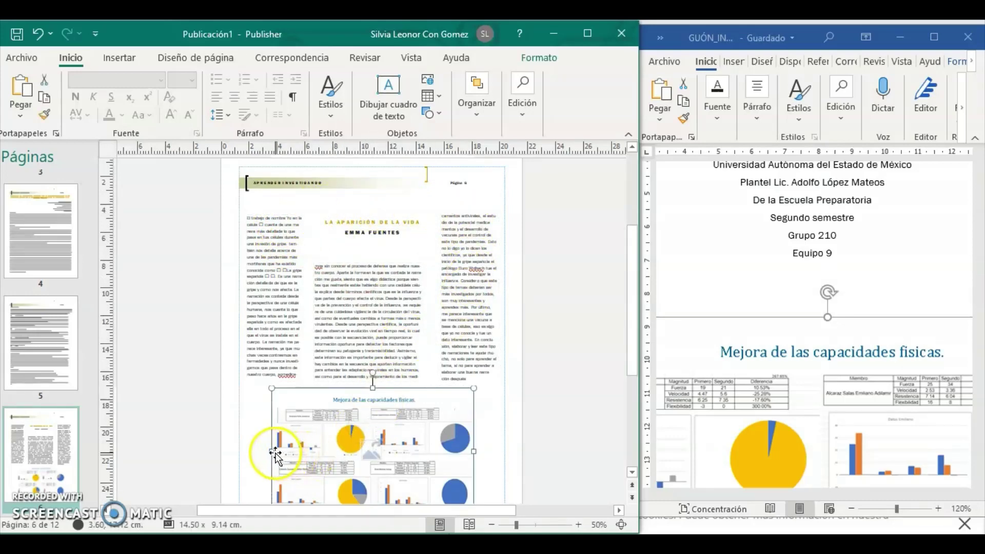
{"action": "left_click_drag", "start_coordinate": [271, 451], "coordinate": [249, 453]}
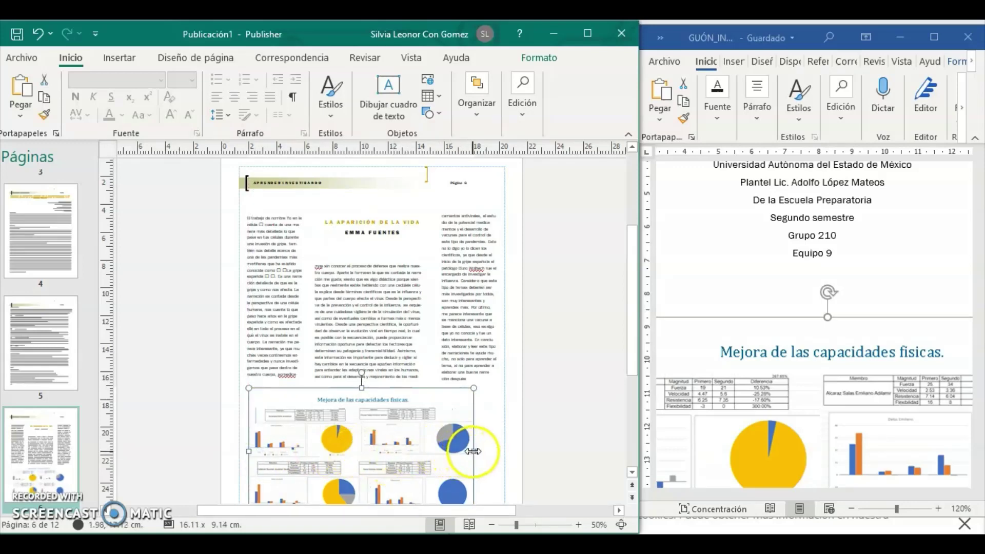
{"action": "left_click_drag", "start_coordinate": [472, 451], "coordinate": [498, 454]}
Step: Justify the body text of "La aparición de la vida" and go to page 7 of the newsletter
{"action": "left_click", "coordinate": [472, 340]}
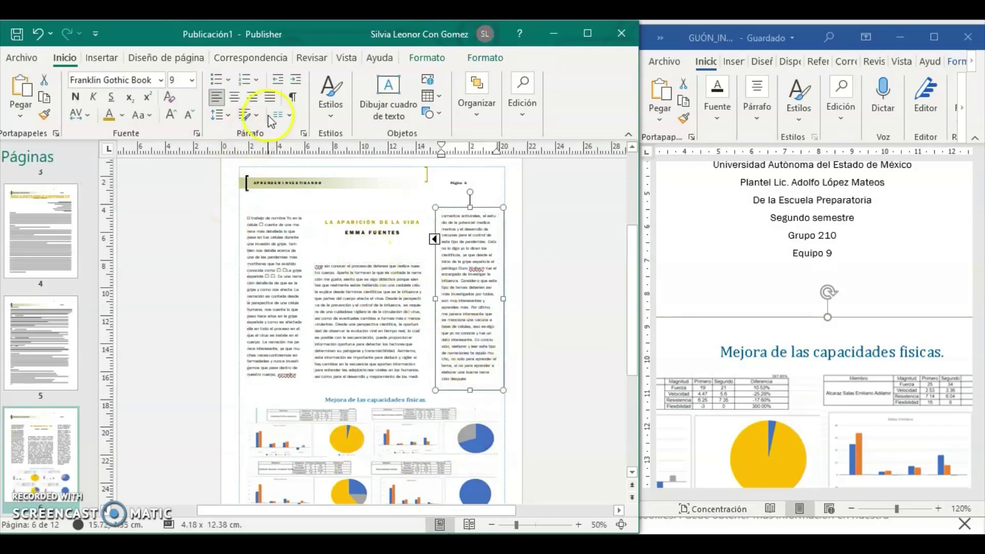
{"action": "left_click", "coordinate": [270, 98]}
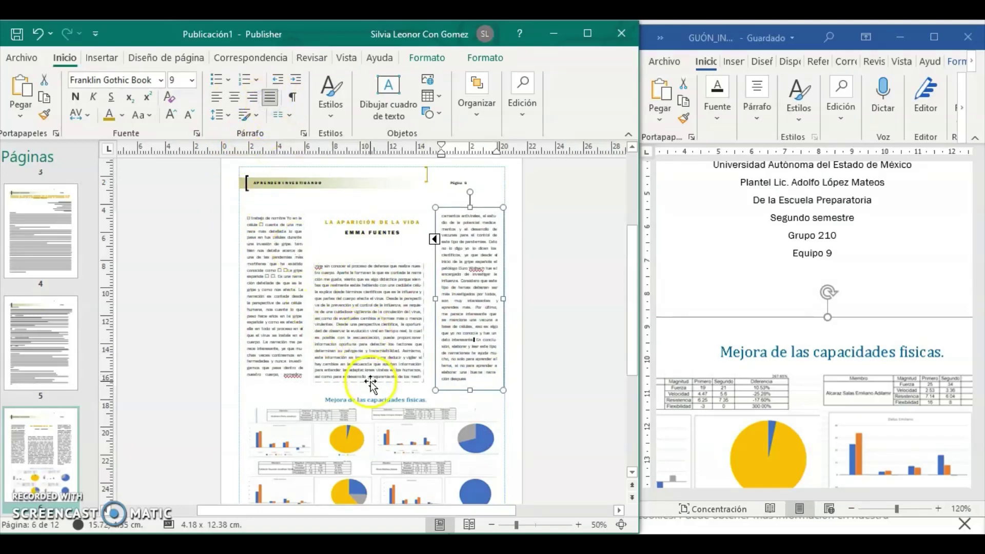
{"action": "scroll", "coordinate": [62, 440], "scroll_direction": "down", "scroll_amount": 1}
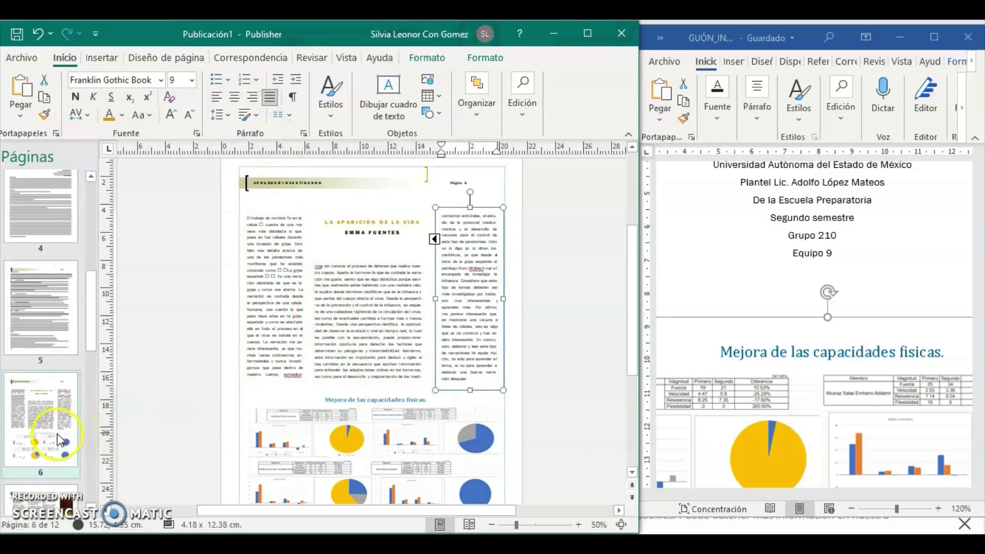
{"action": "scroll", "coordinate": [57, 421], "scroll_direction": "down", "scroll_amount": 2}
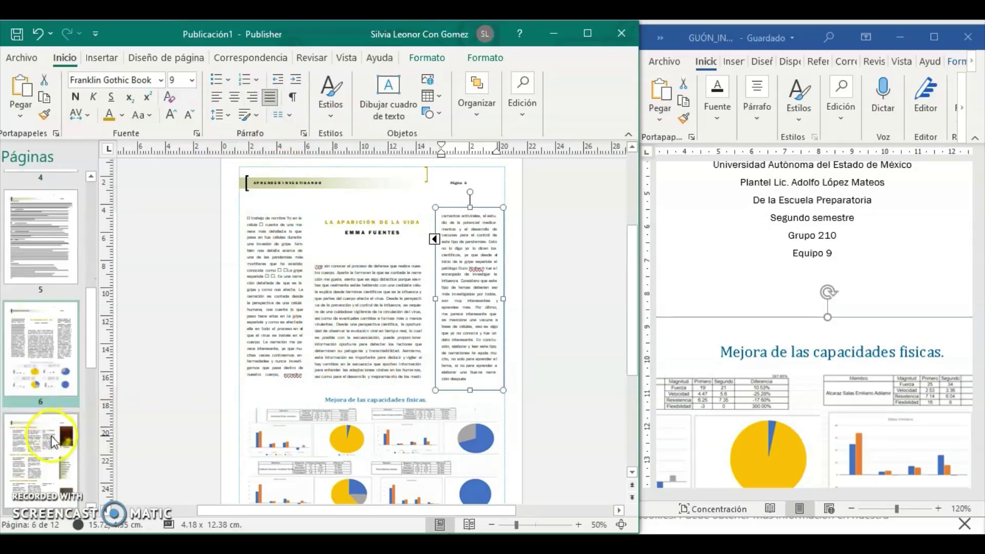
{"action": "left_click", "coordinate": [53, 440]}
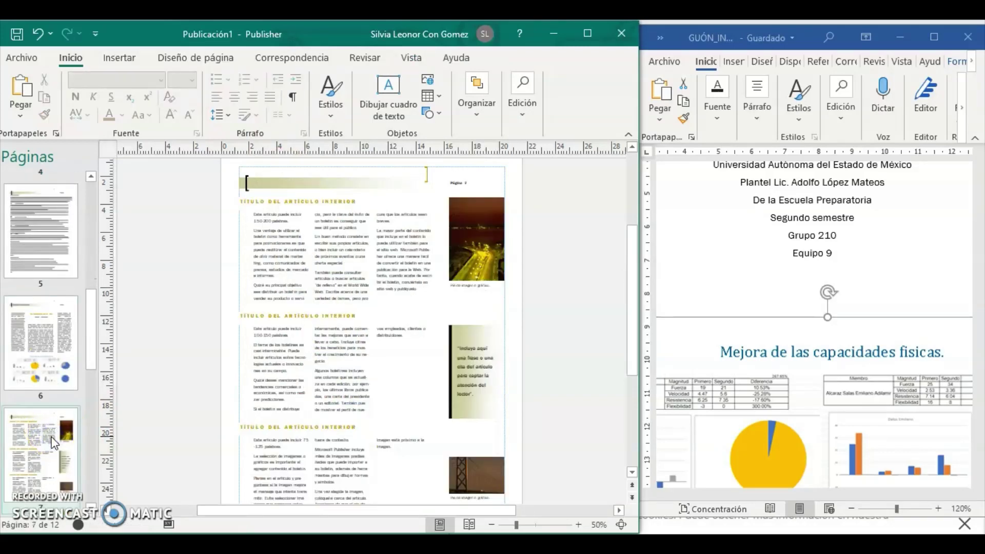